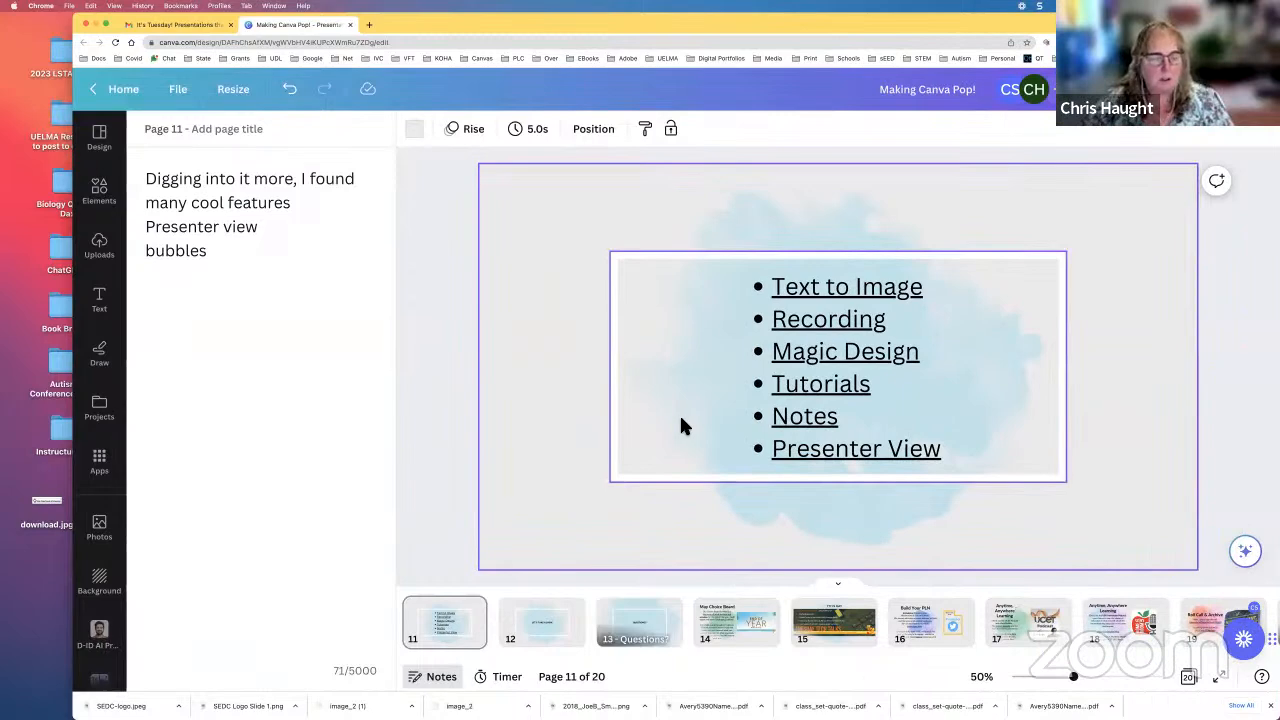
Step: Show the design templates beside the "Let's take a look!" page and add a blank page at the end of the presentation
click(555, 640)
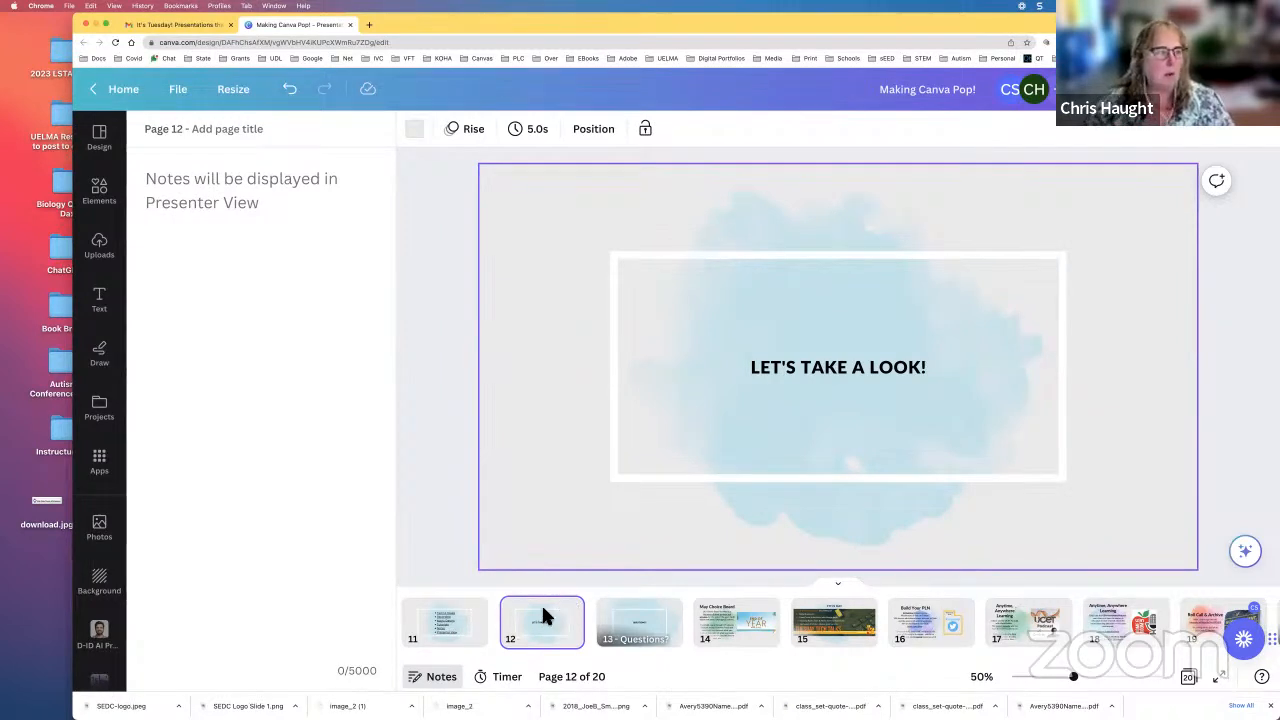
click(99, 138)
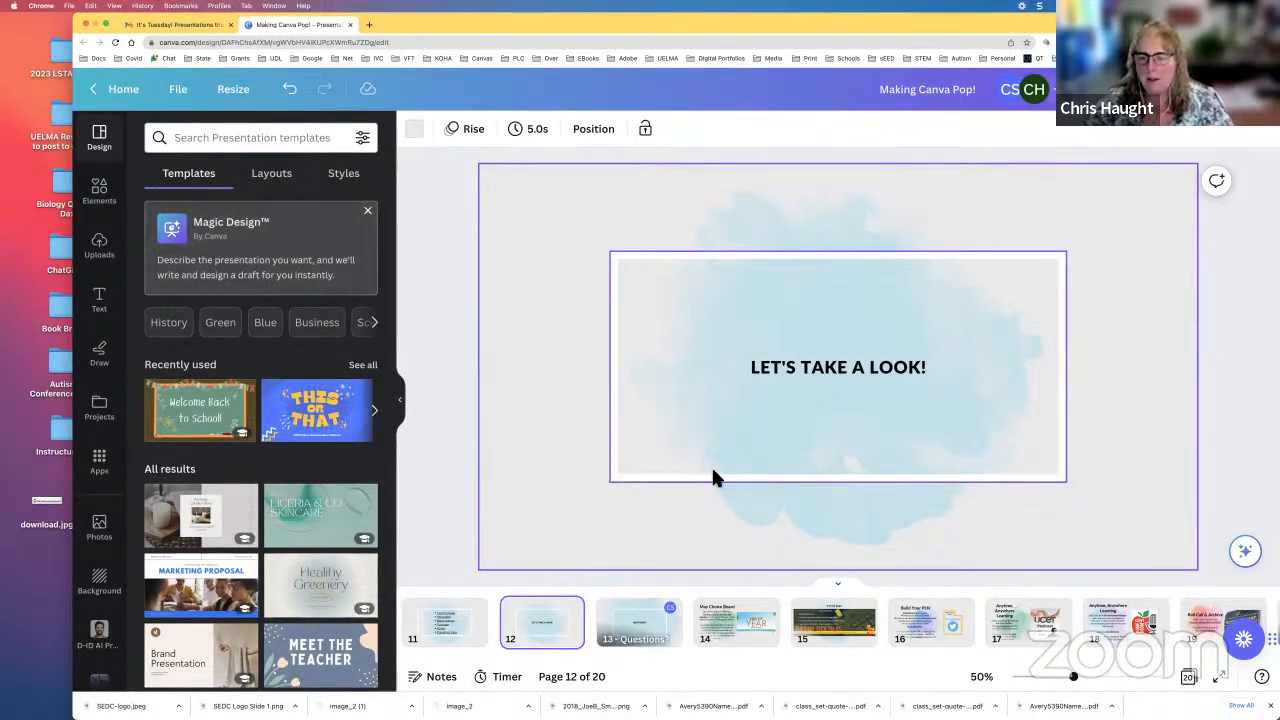
scroll(780, 620, right, 2)
scroll(782, 622, right, 2)
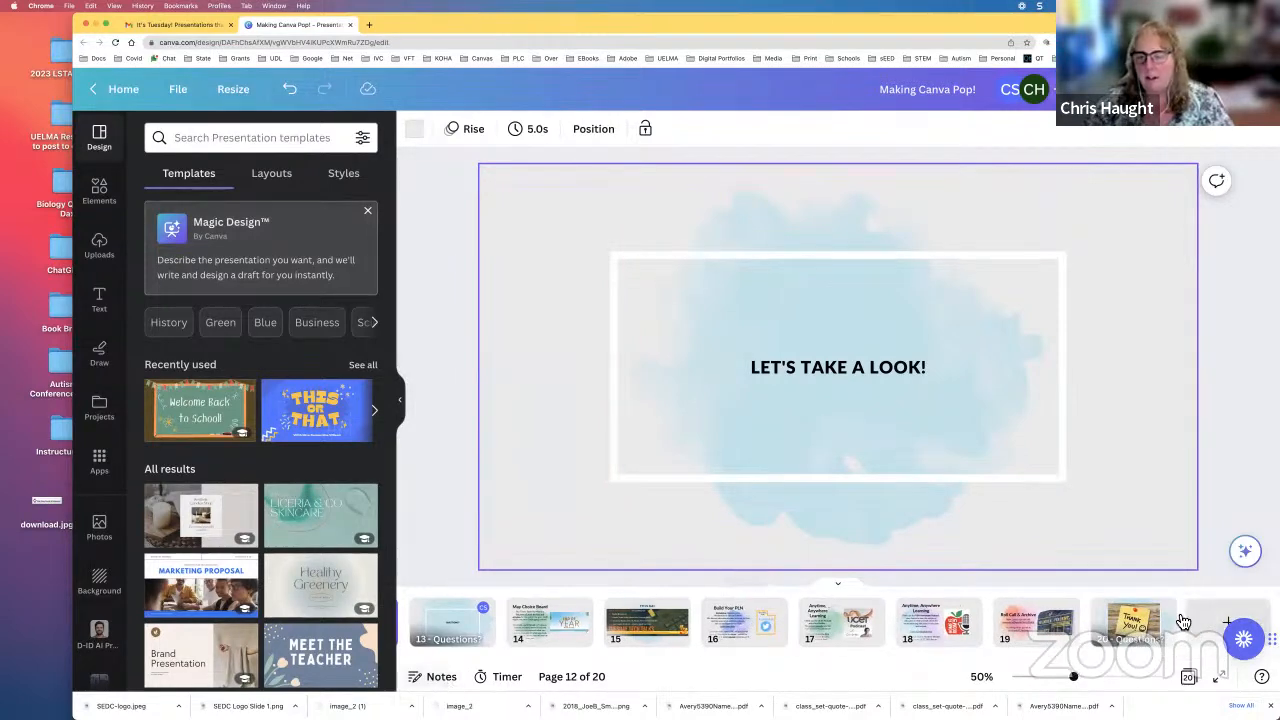
click(1220, 625)
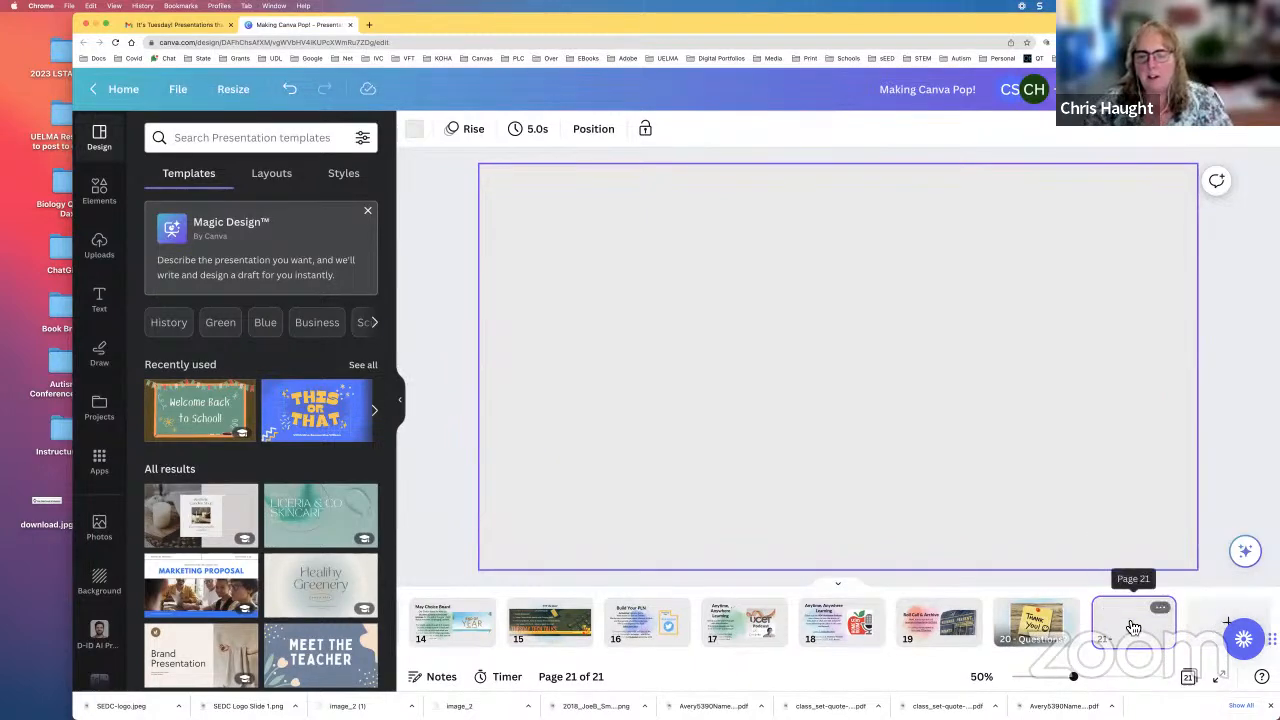
Step: Move the blank page to position 13, directly after the "Let's take a look!" page, and return to the page editor
drag(1133, 627, 929, 620)
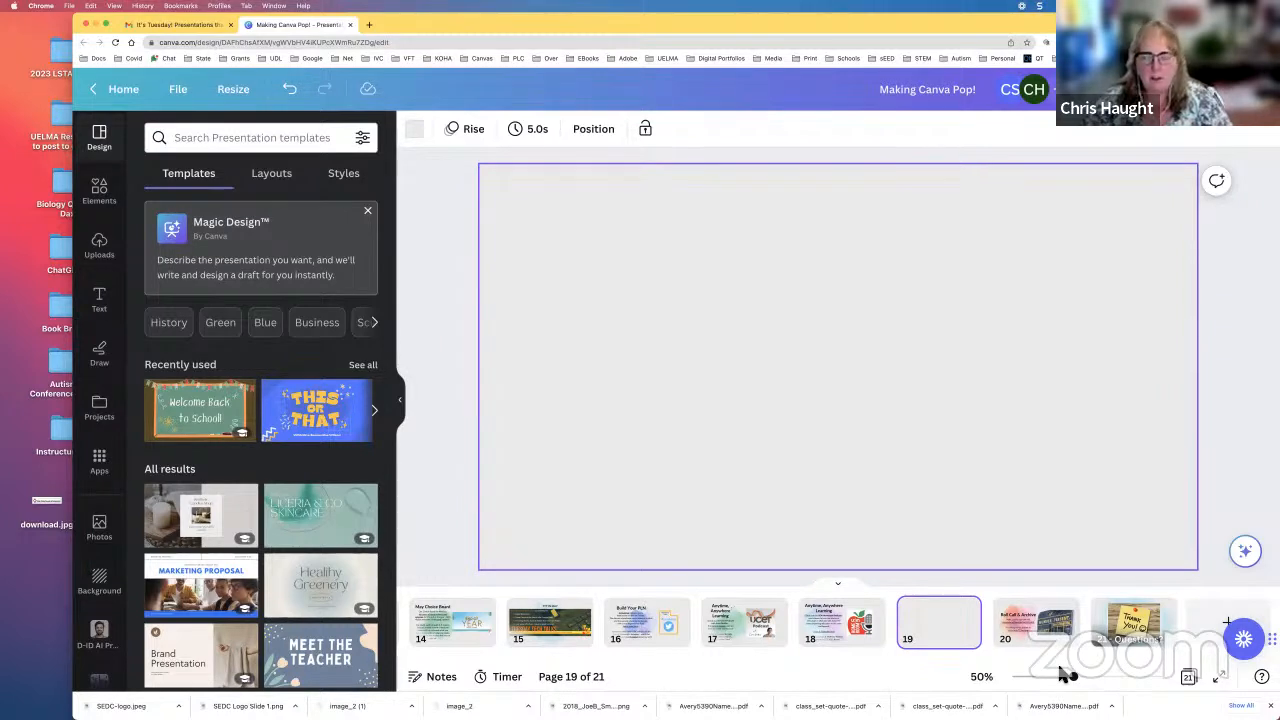
click(1189, 678)
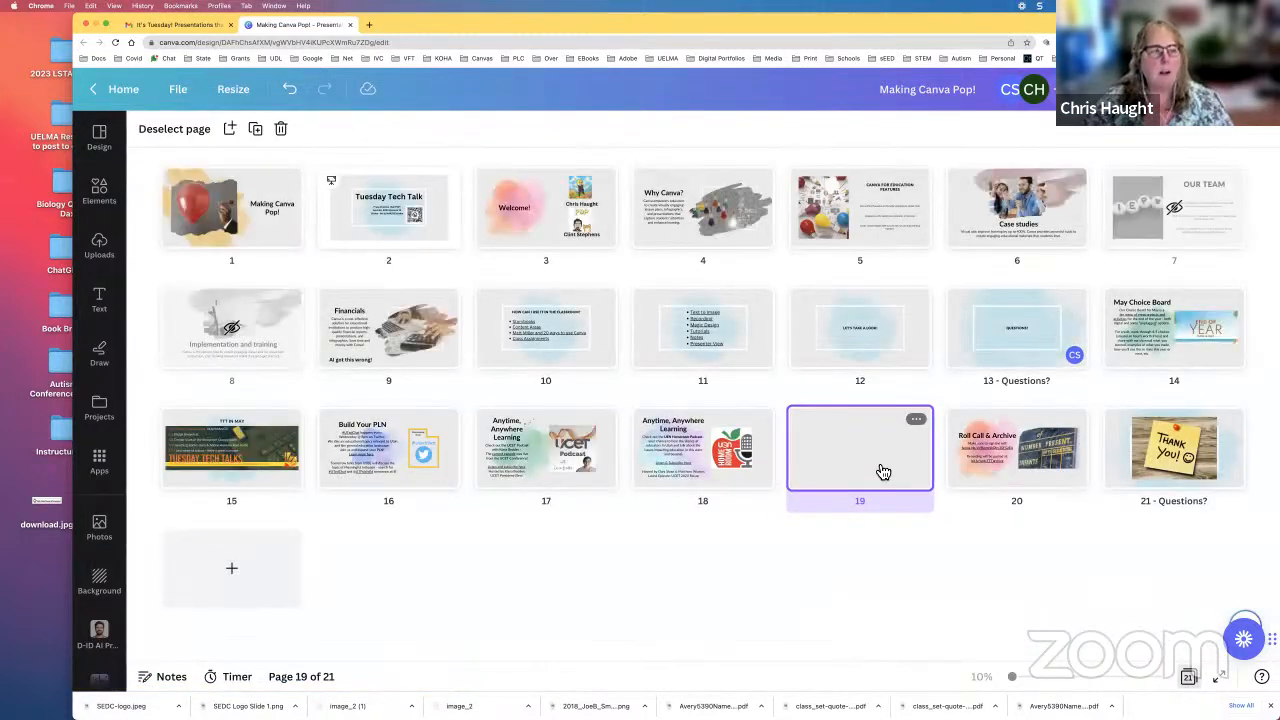
drag(890, 458, 941, 360)
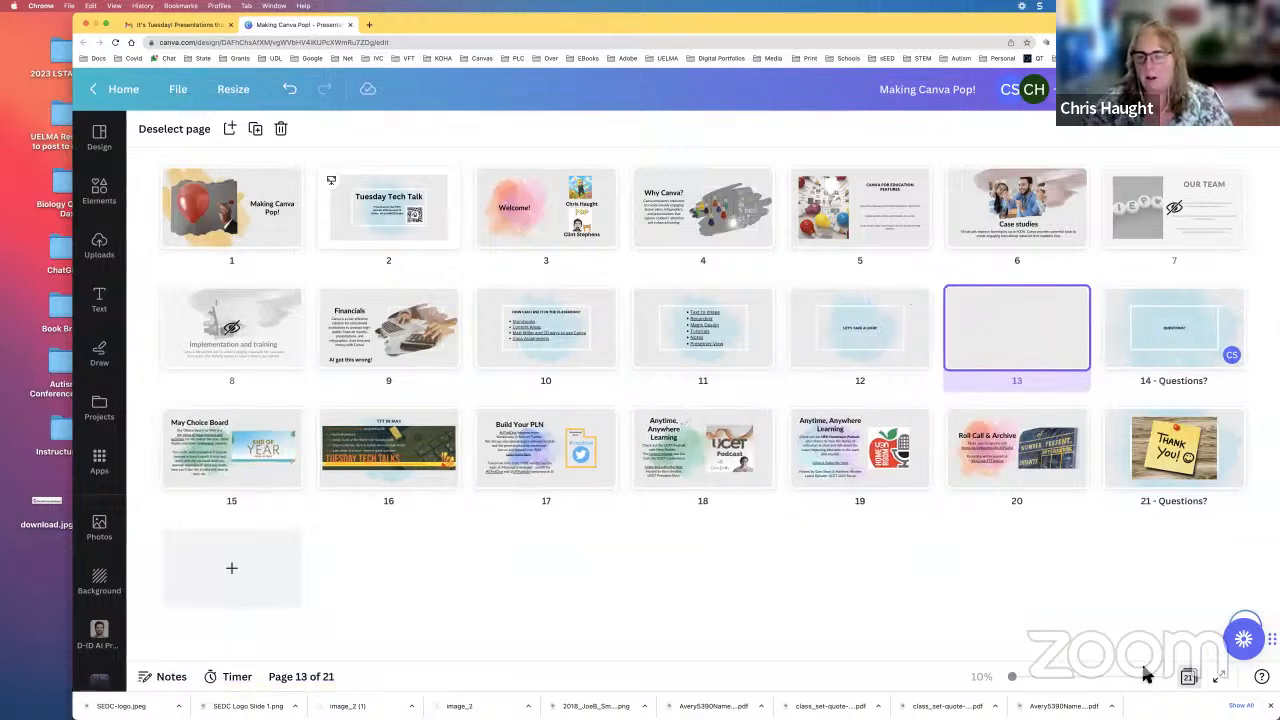
click(1189, 677)
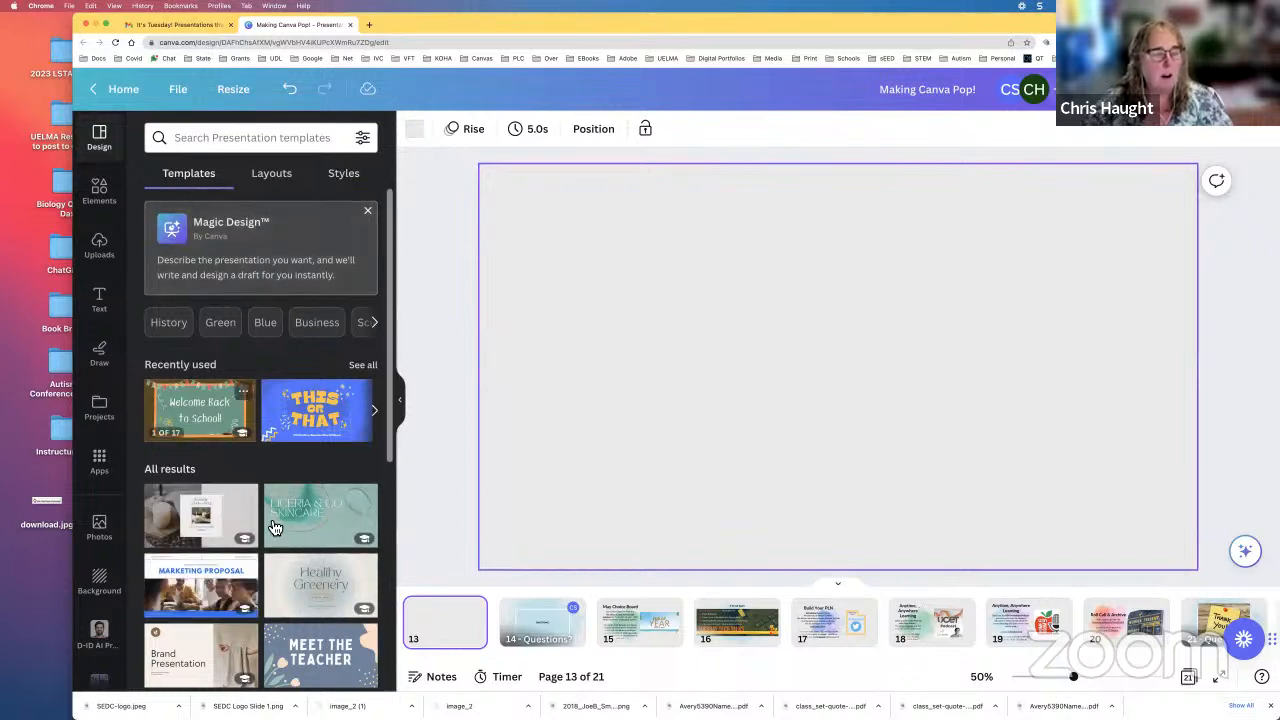
Step: Look through the presentation templates, layouts and styles offered for the blank page
scroll(269, 520, down, 5)
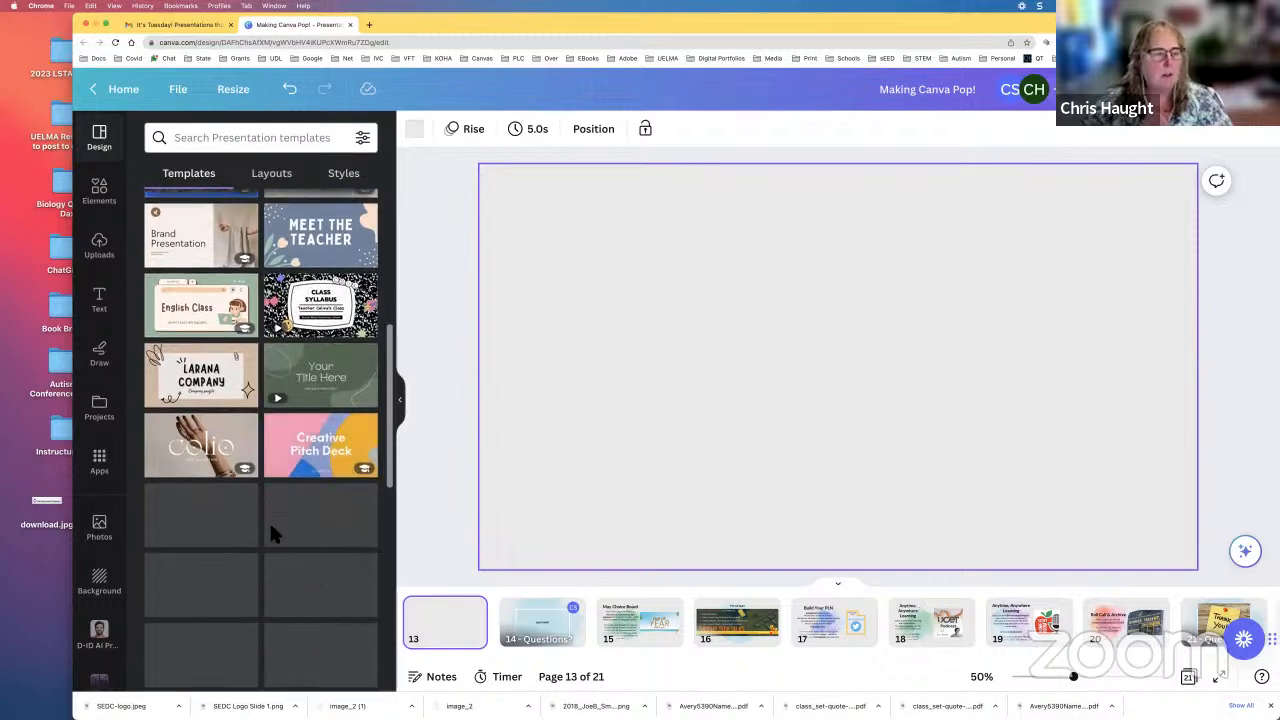
scroll(278, 520, up, 10)
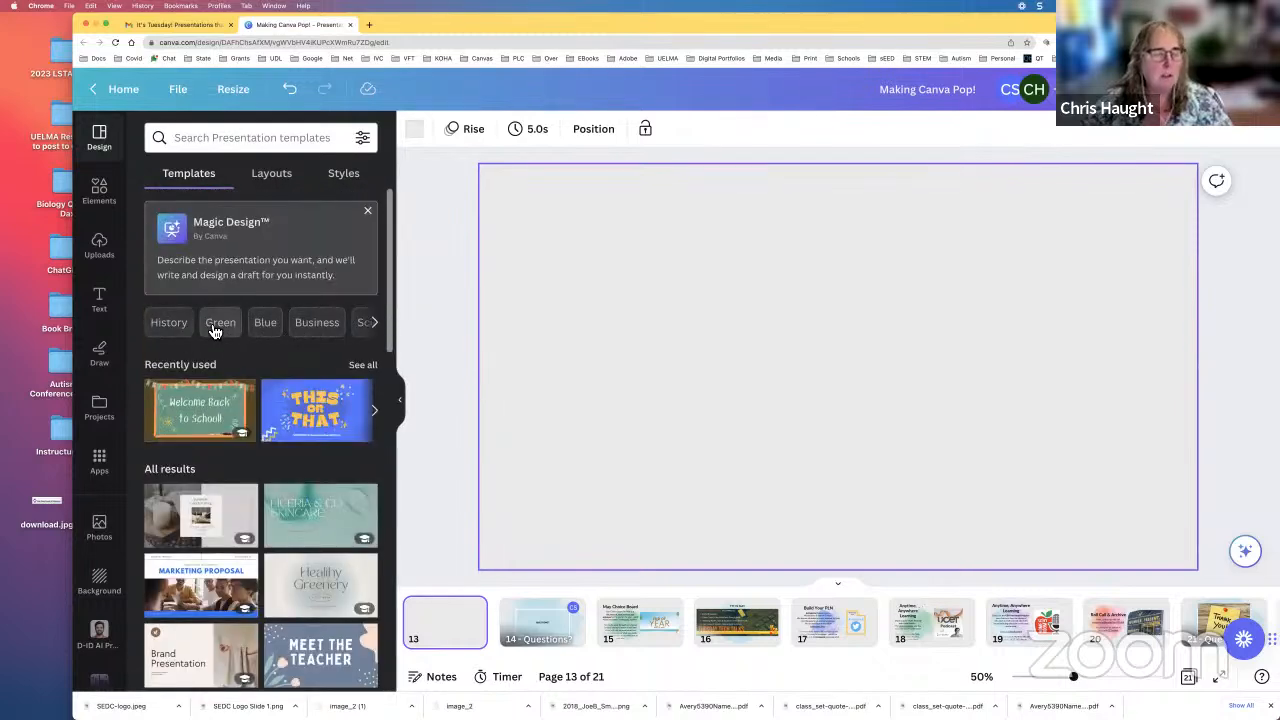
click(274, 180)
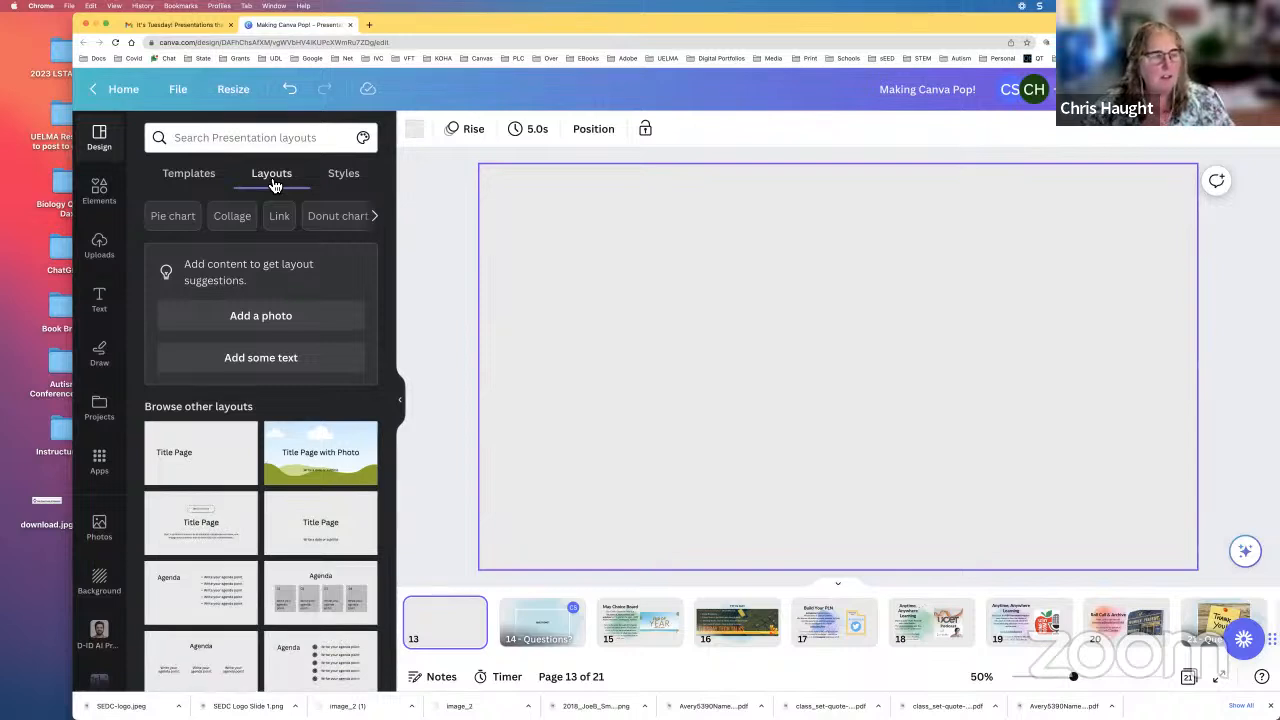
click(341, 186)
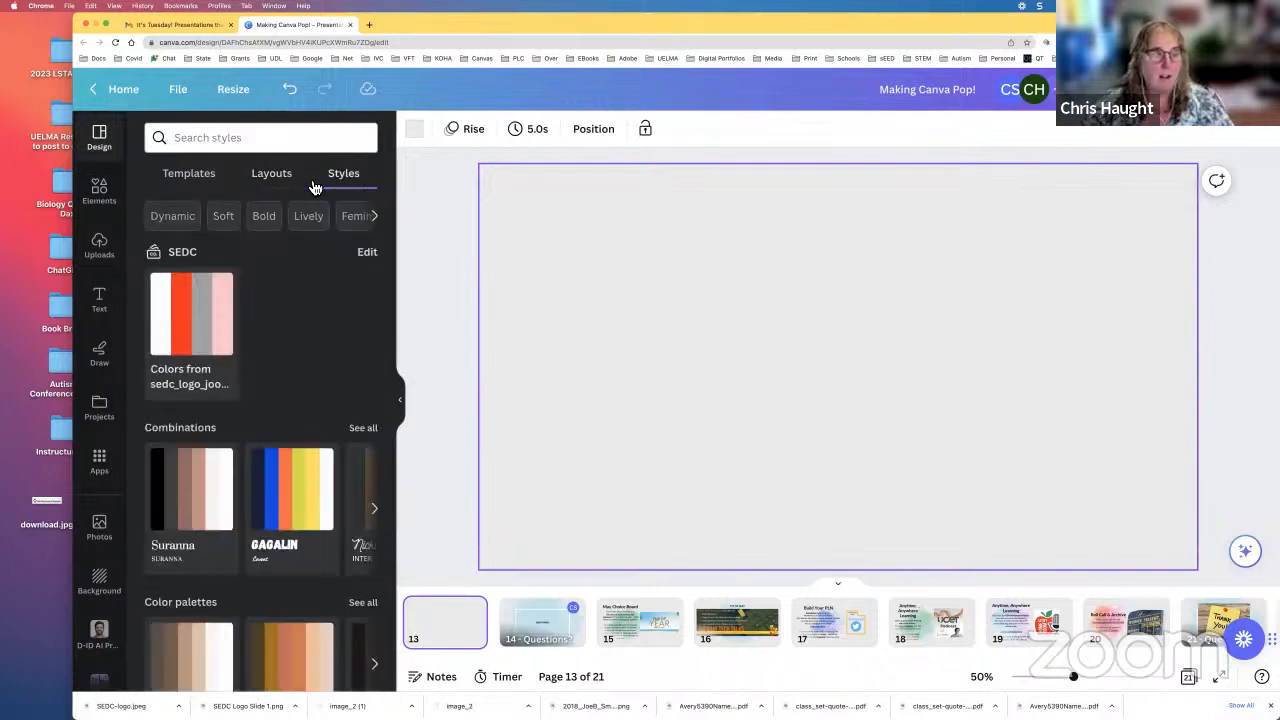
click(210, 190)
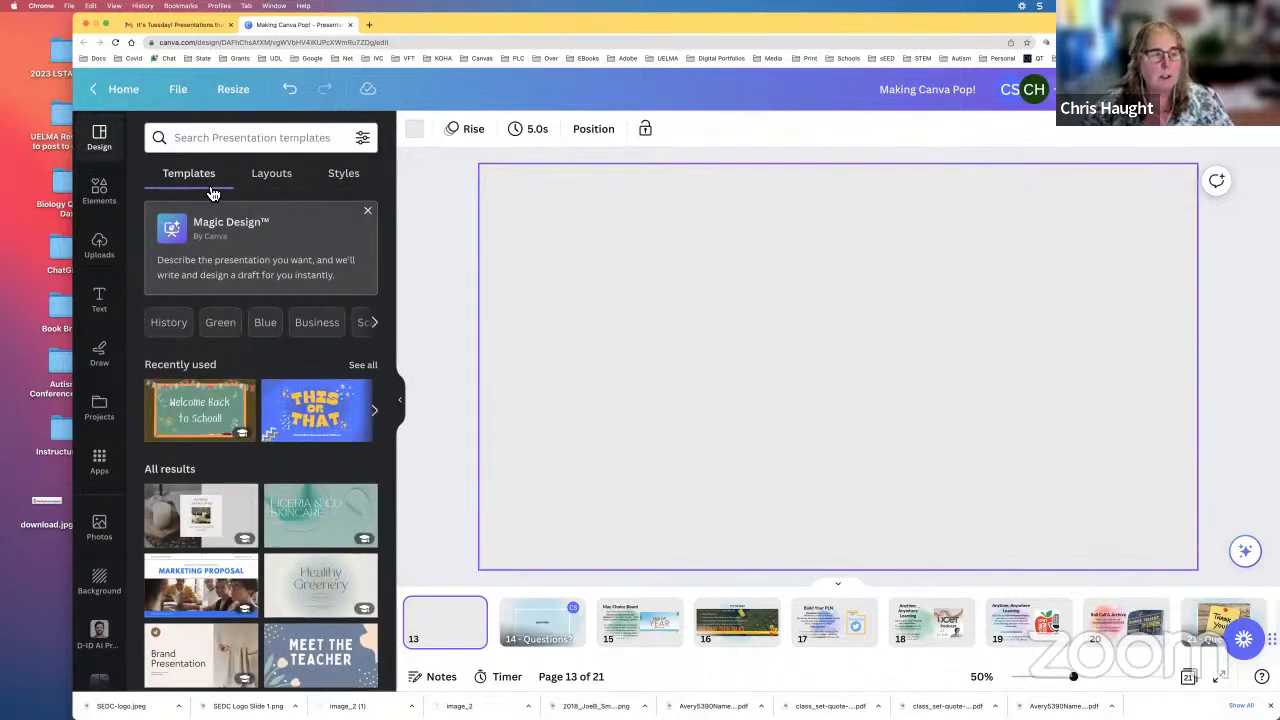
Step: Generate Magic Design drafts from the prompt "presentation for a third grade geology"
click(225, 262)
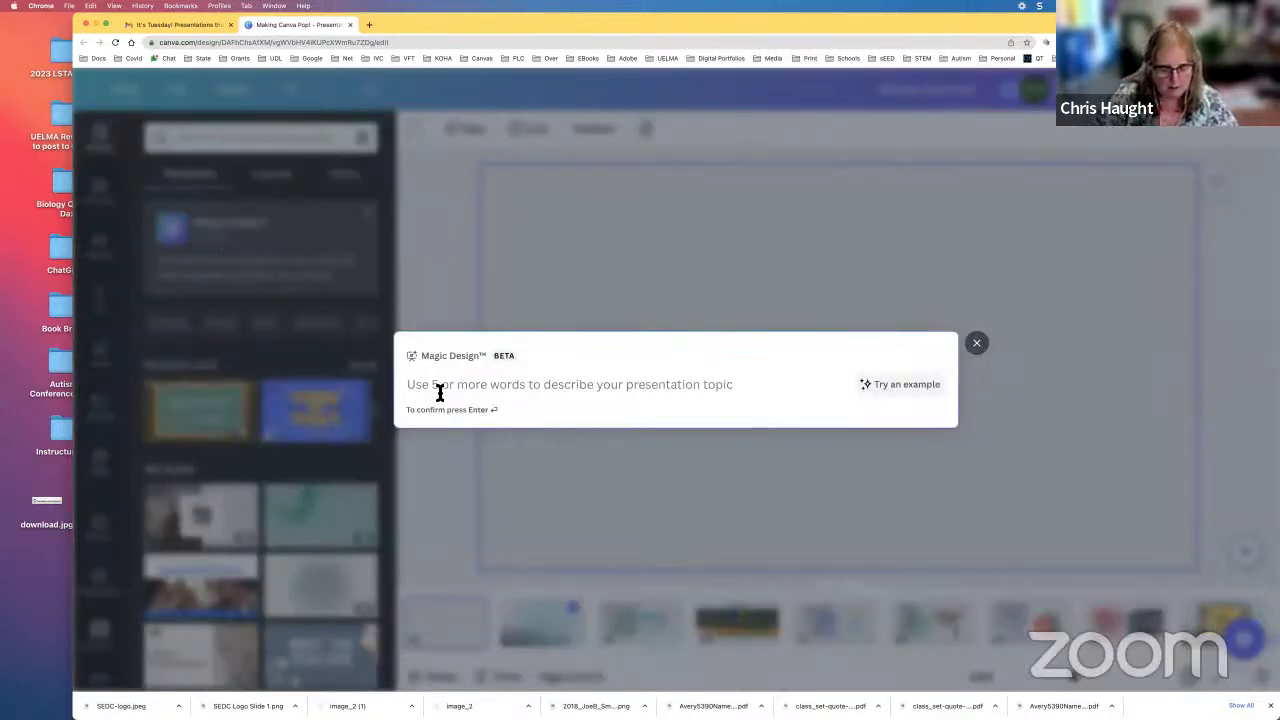
text(p)
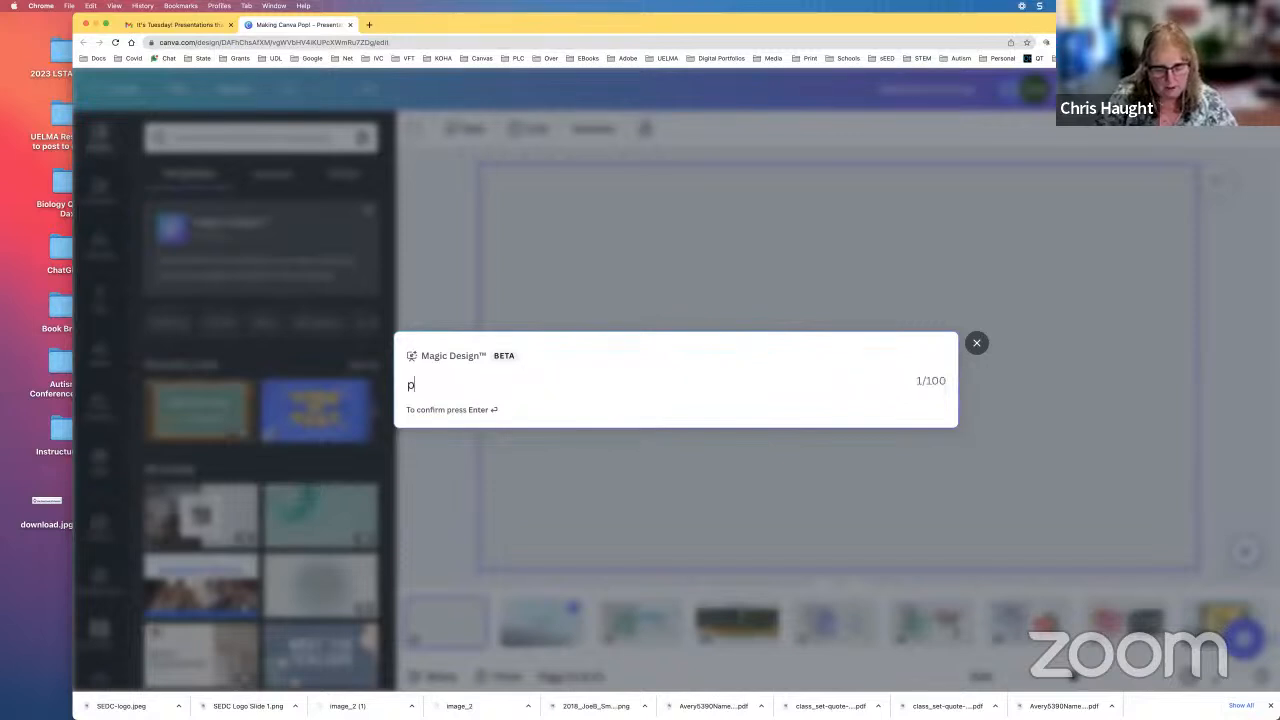
text(resentation)
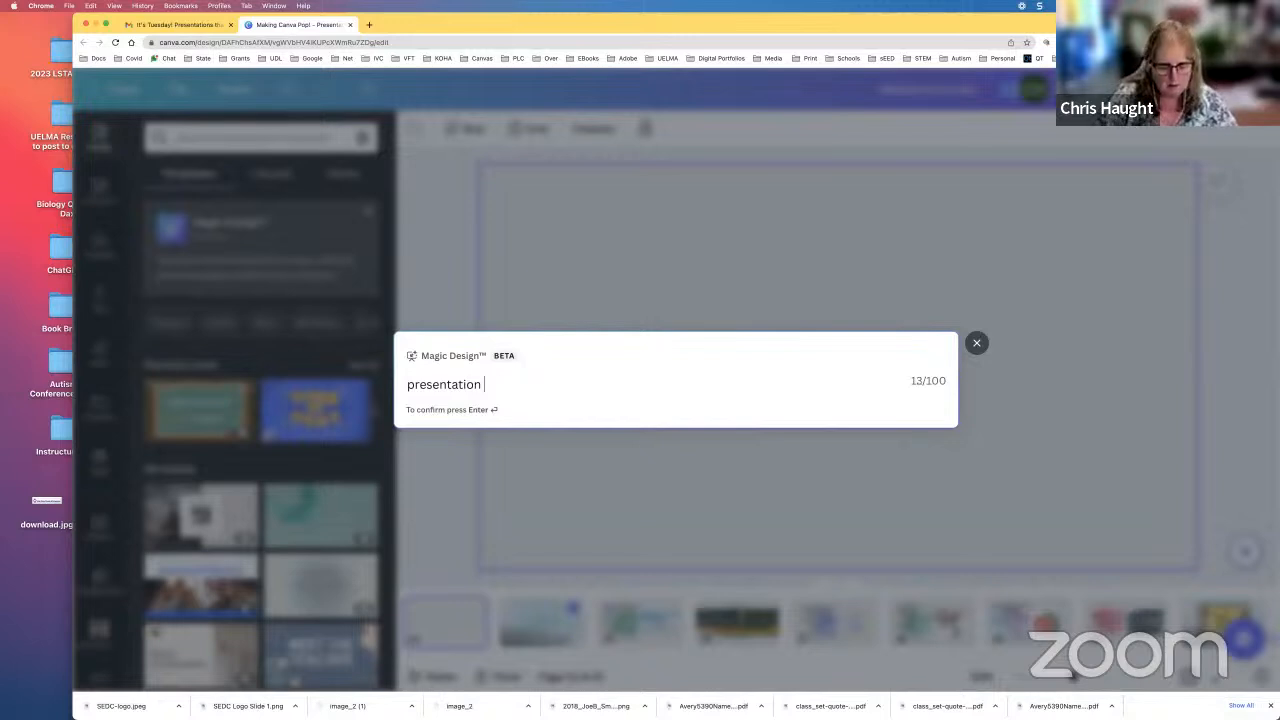
text( for a)
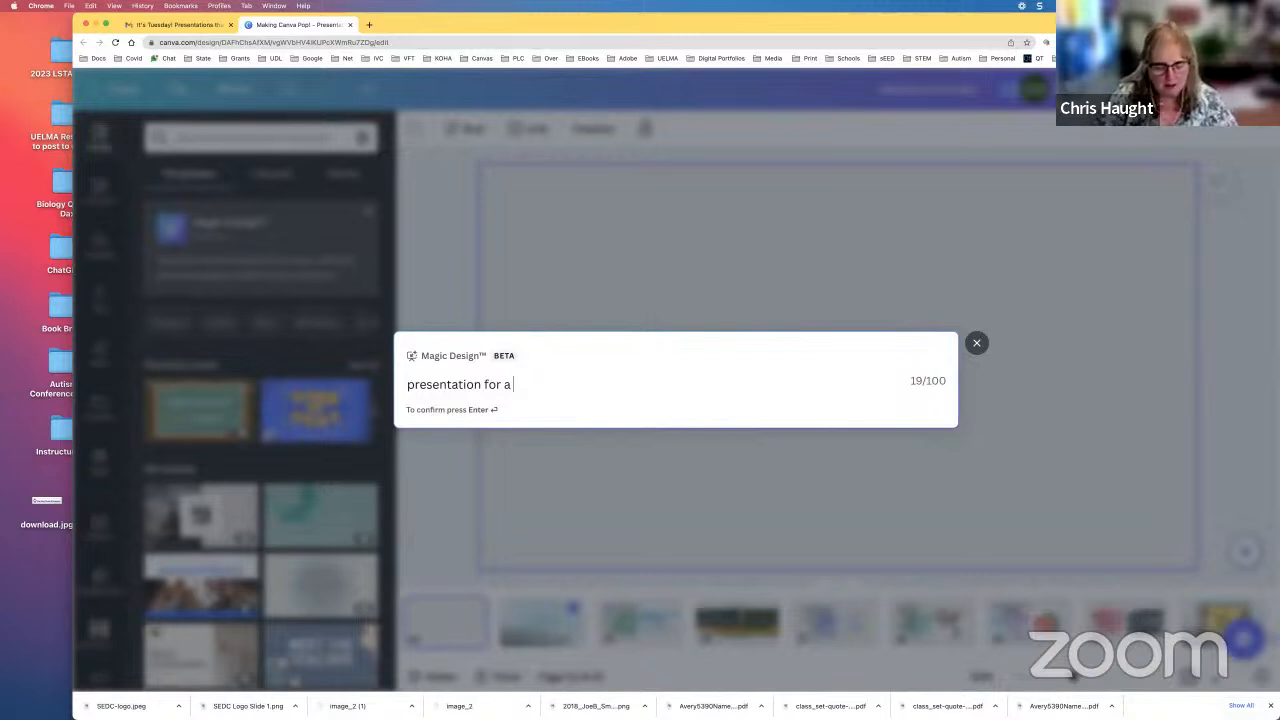
text(third g)
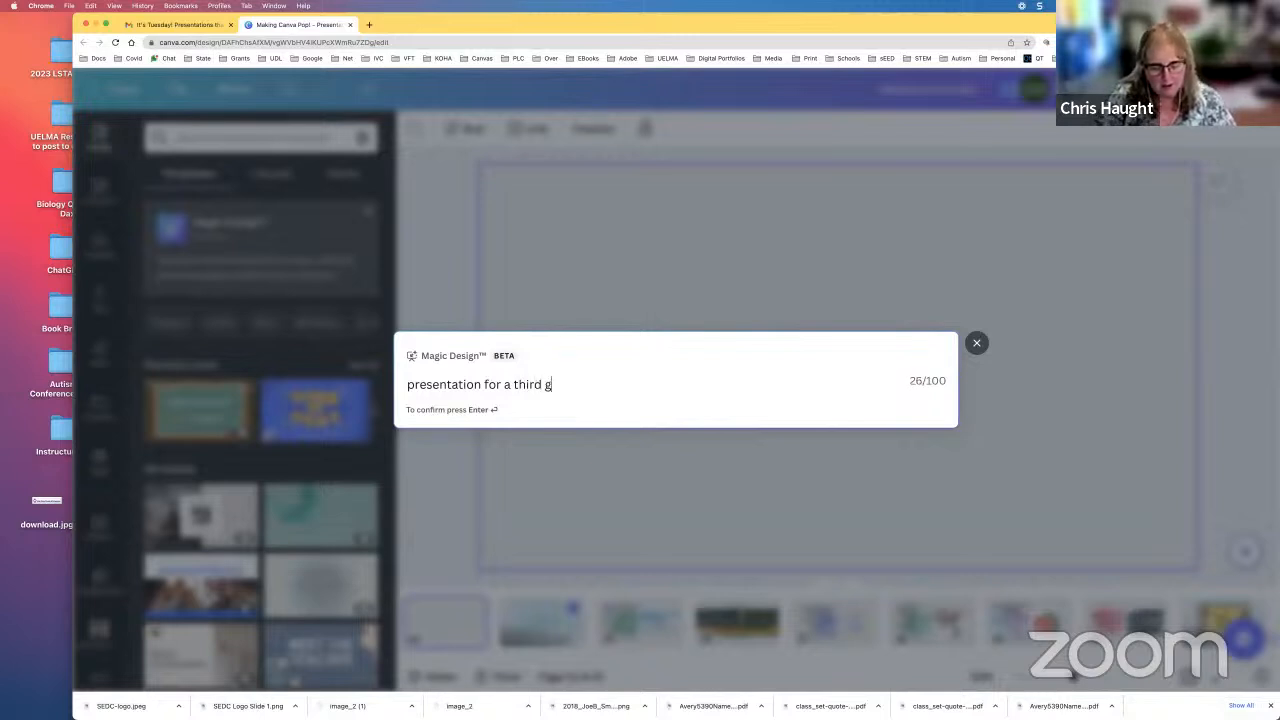
text(rade )
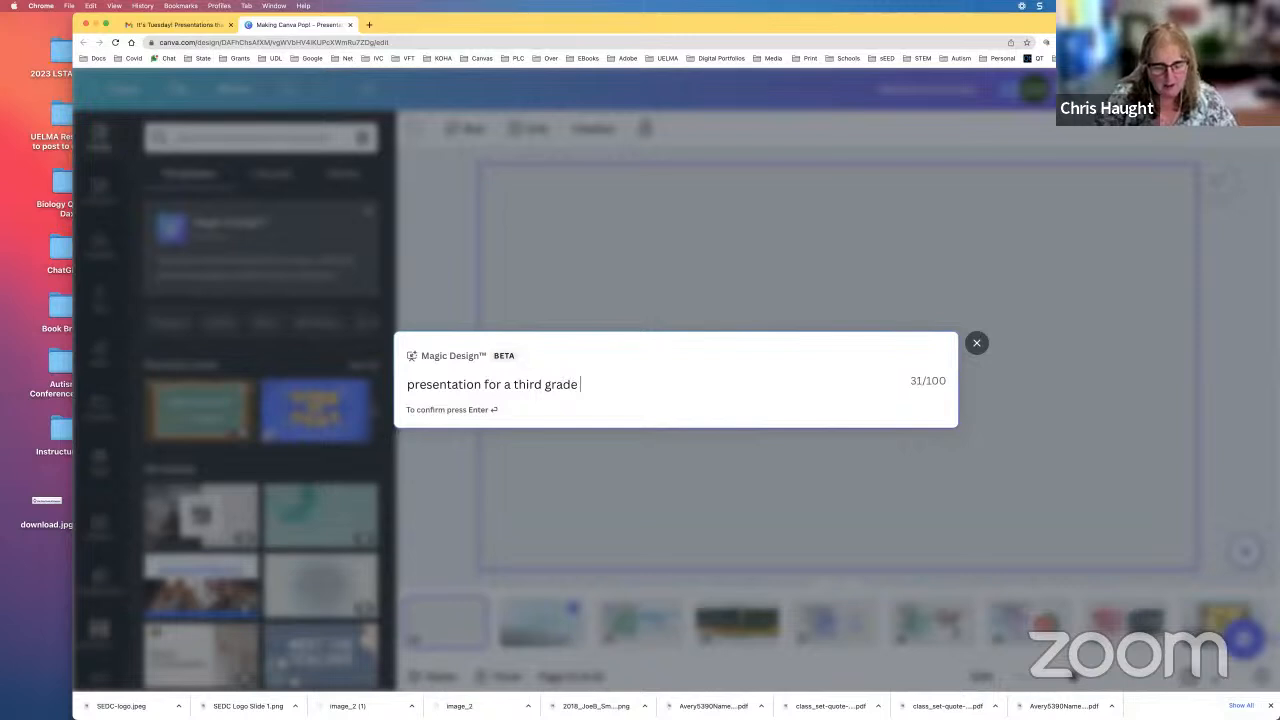
text(geo)
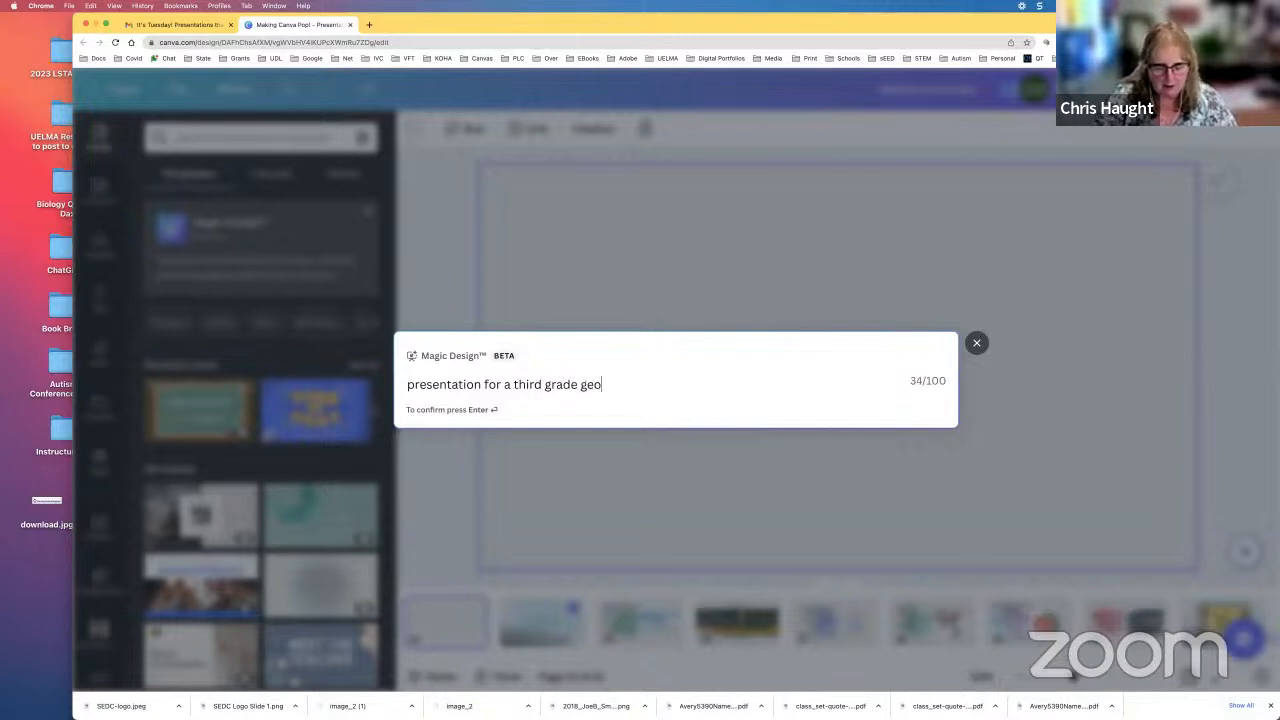
text(logy)
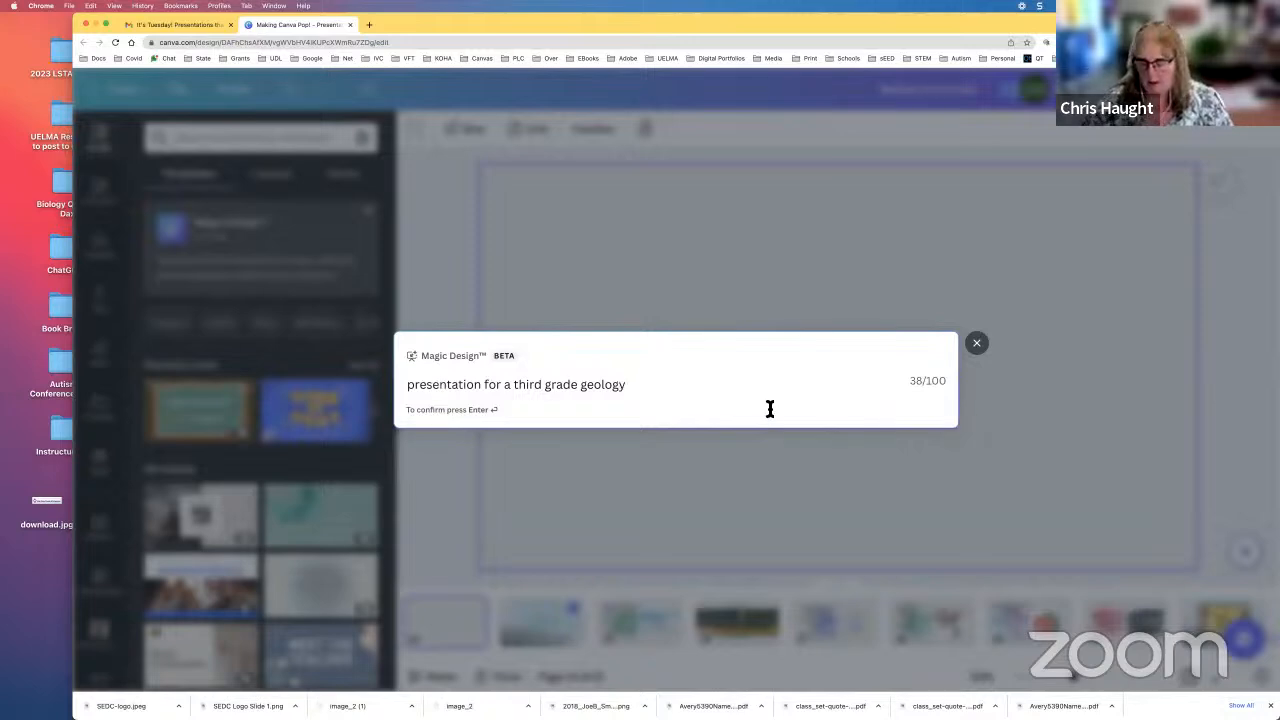
key(Return)
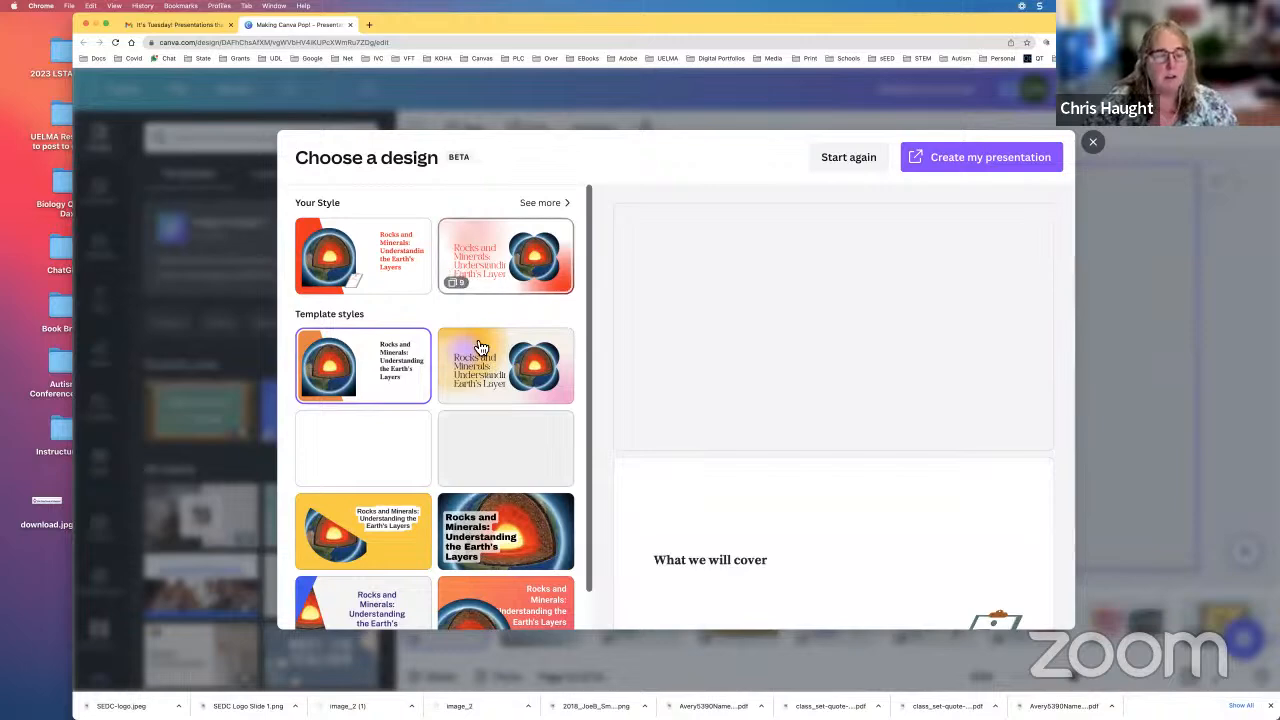
Step: Preview the slides of the yellow-and-pink gradient "Rocks and Minerals" design and close the design chooser without creating a presentation
scroll(511, 398, down, 1)
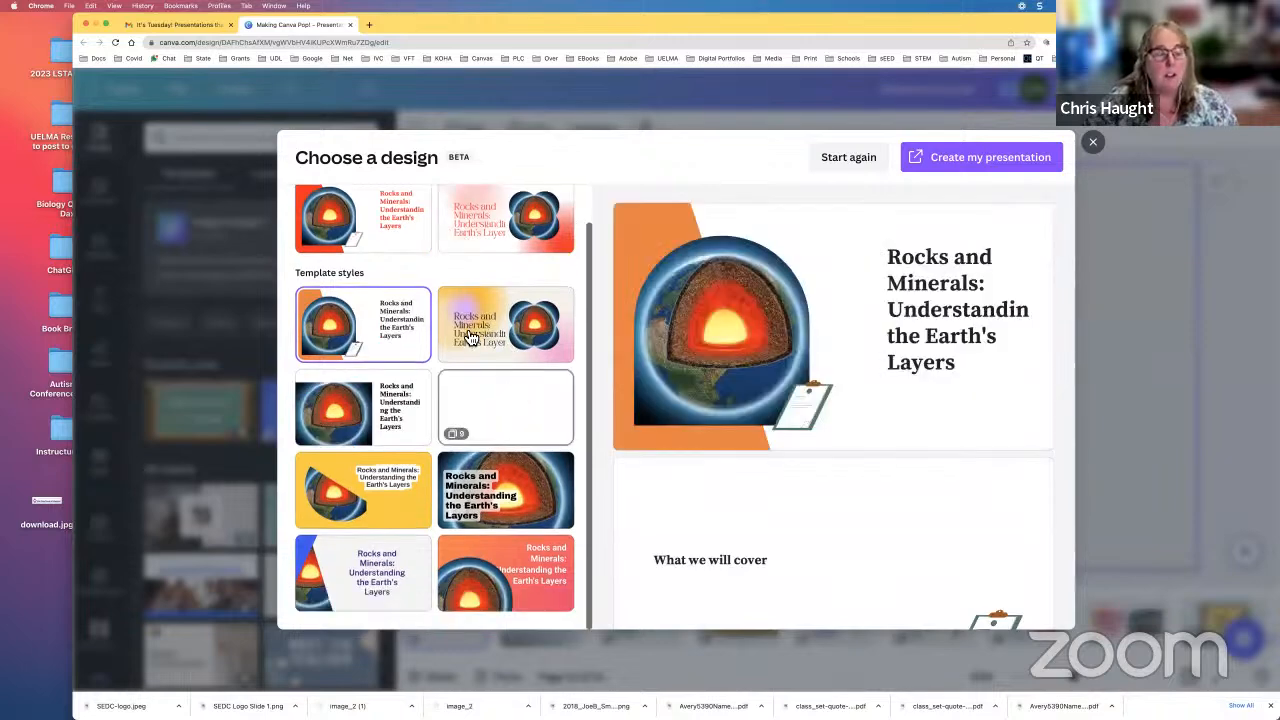
click(540, 340)
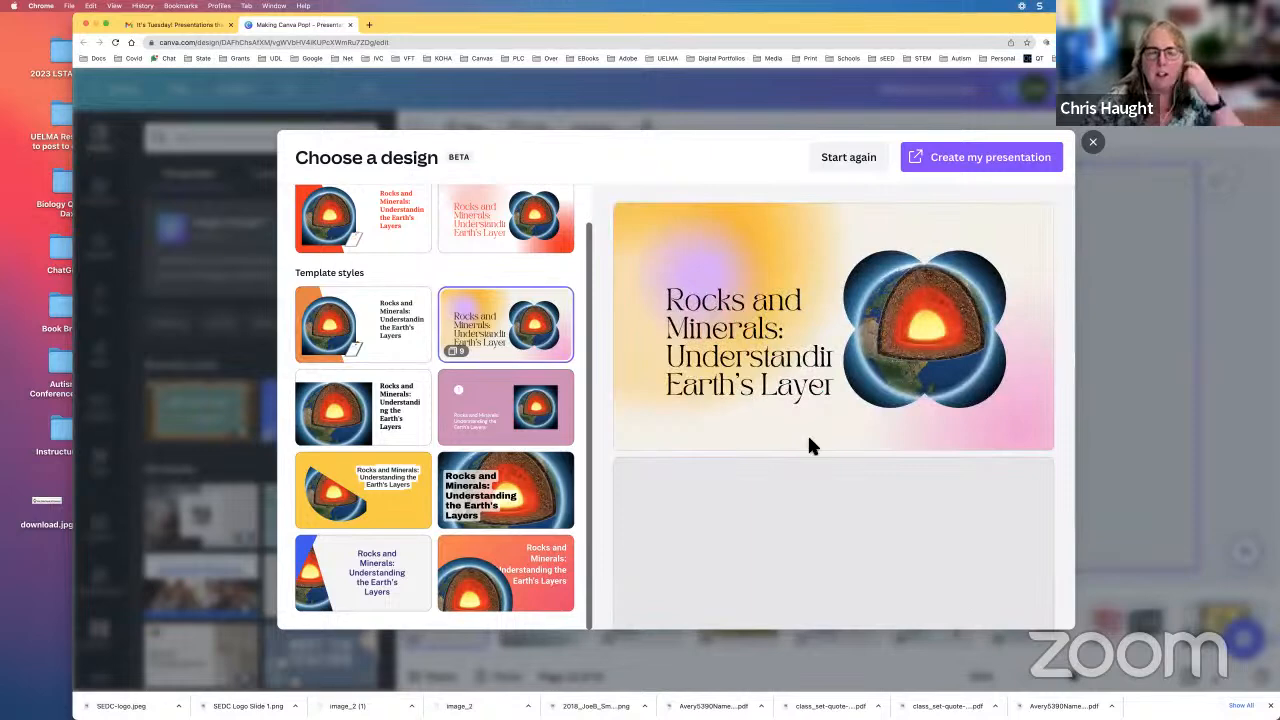
scroll(810, 447, down, 2)
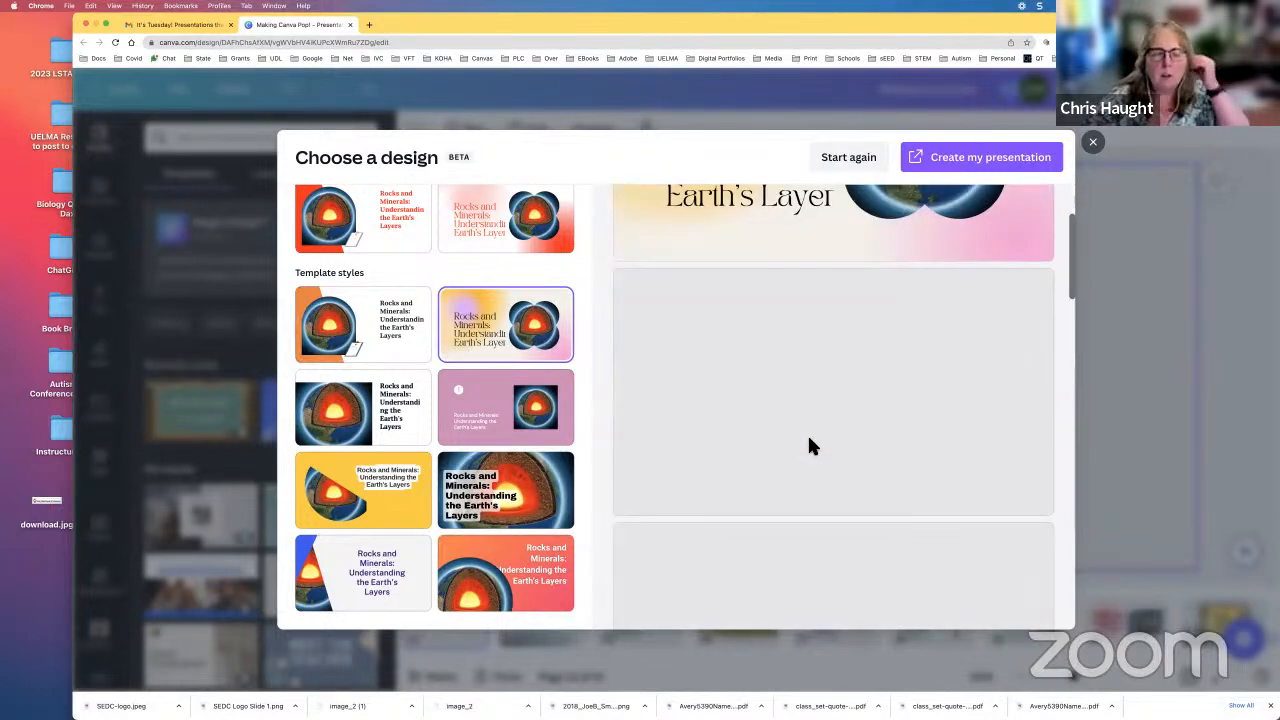
scroll(810, 447, up, 2)
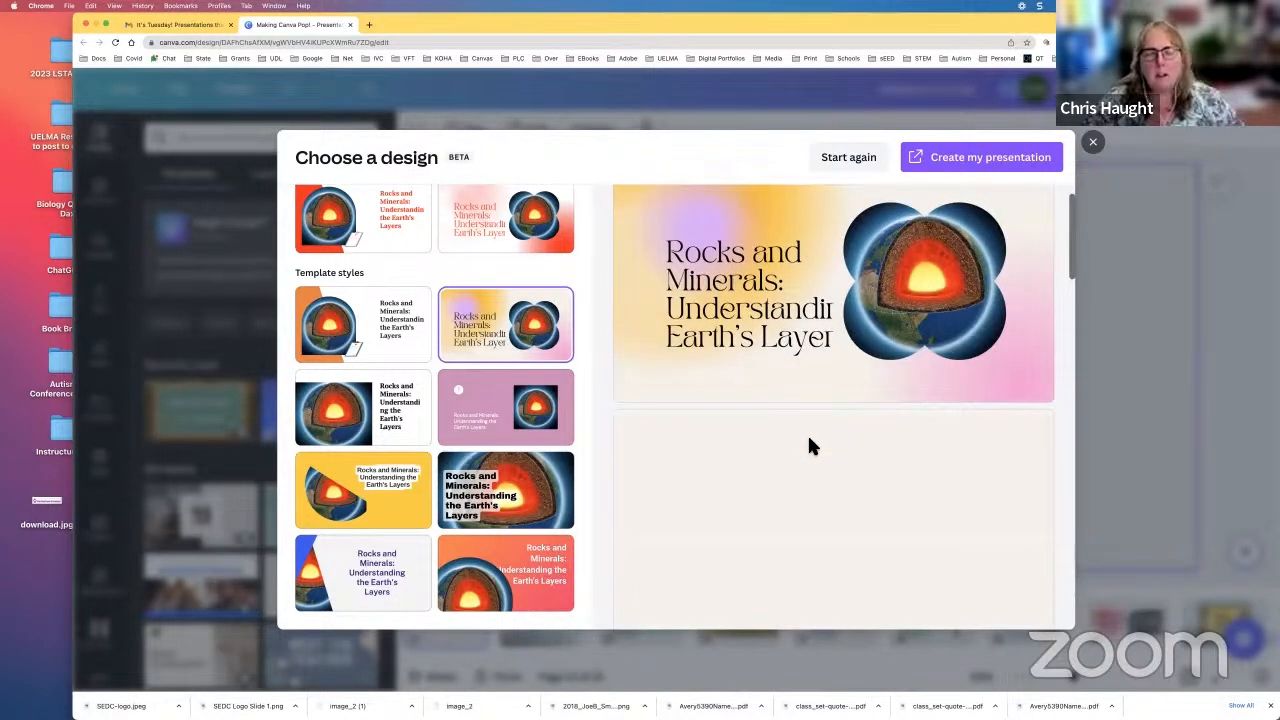
scroll(810, 447, down, 2)
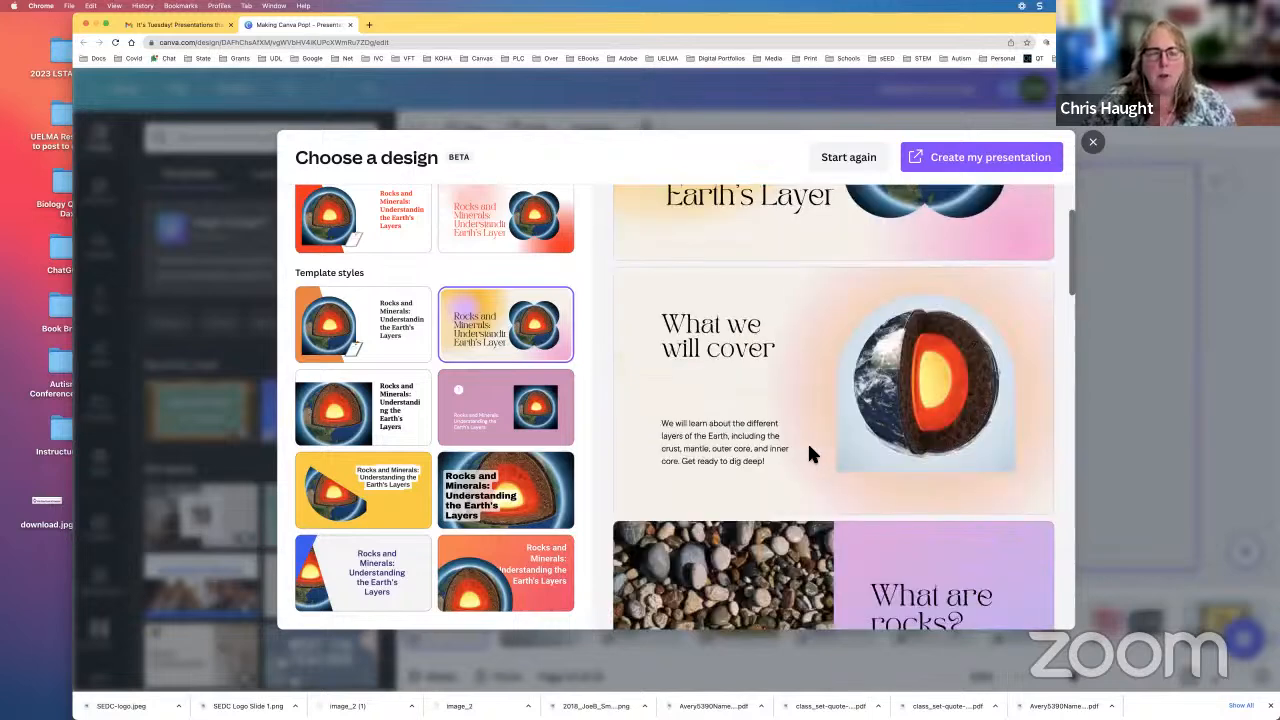
scroll(810, 455, down, 1)
scroll(812, 452, down, 1)
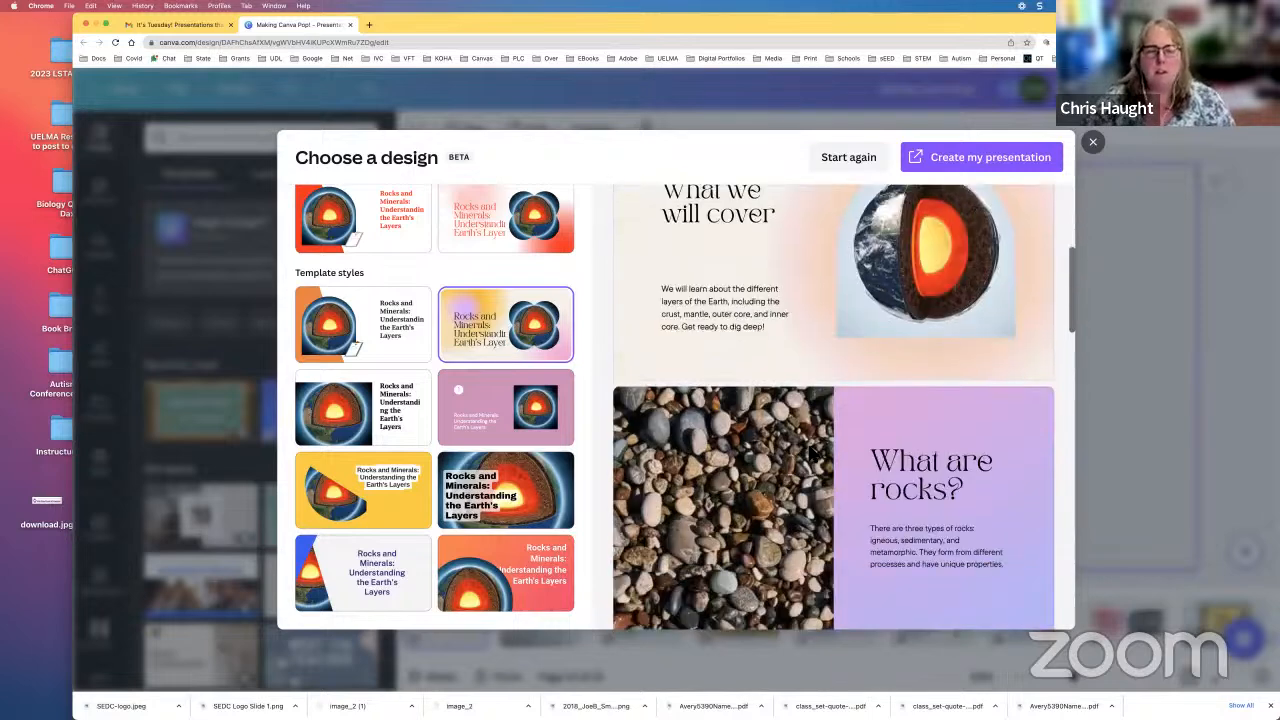
scroll(810, 448, down, 1)
scroll(810, 450, down, 3)
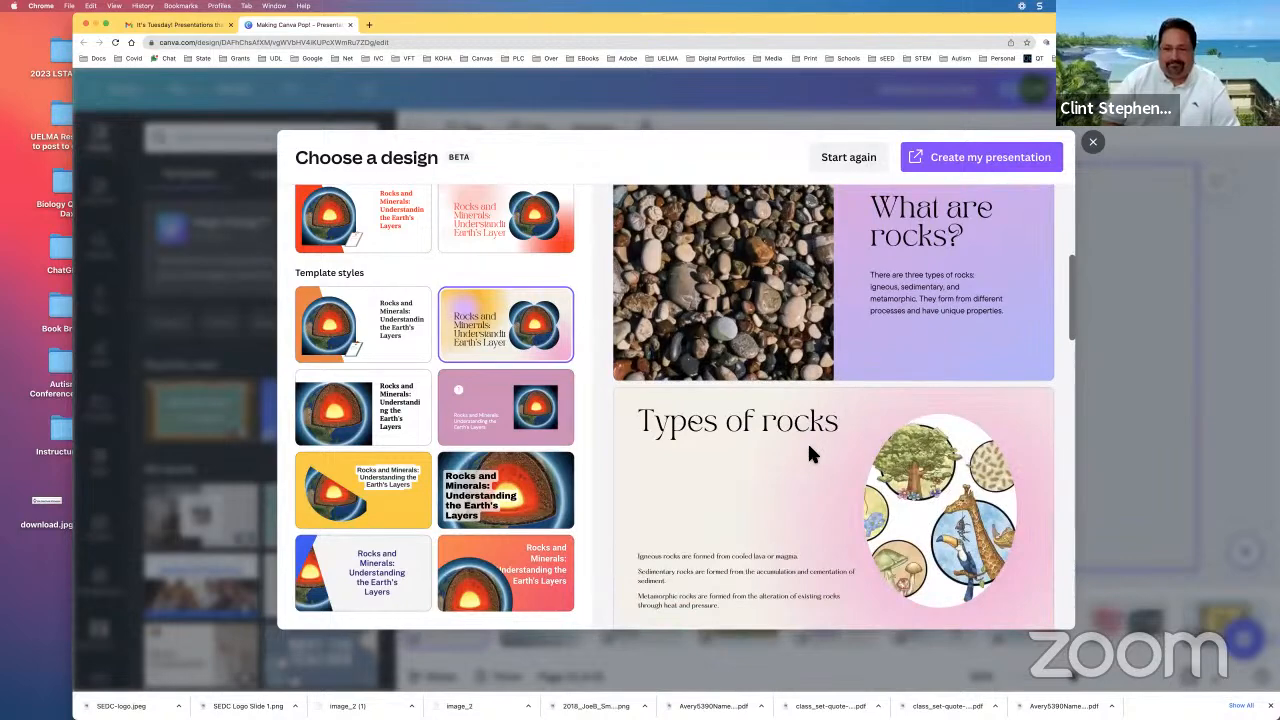
scroll(810, 455, down, 2)
scroll(790, 190, down, 2)
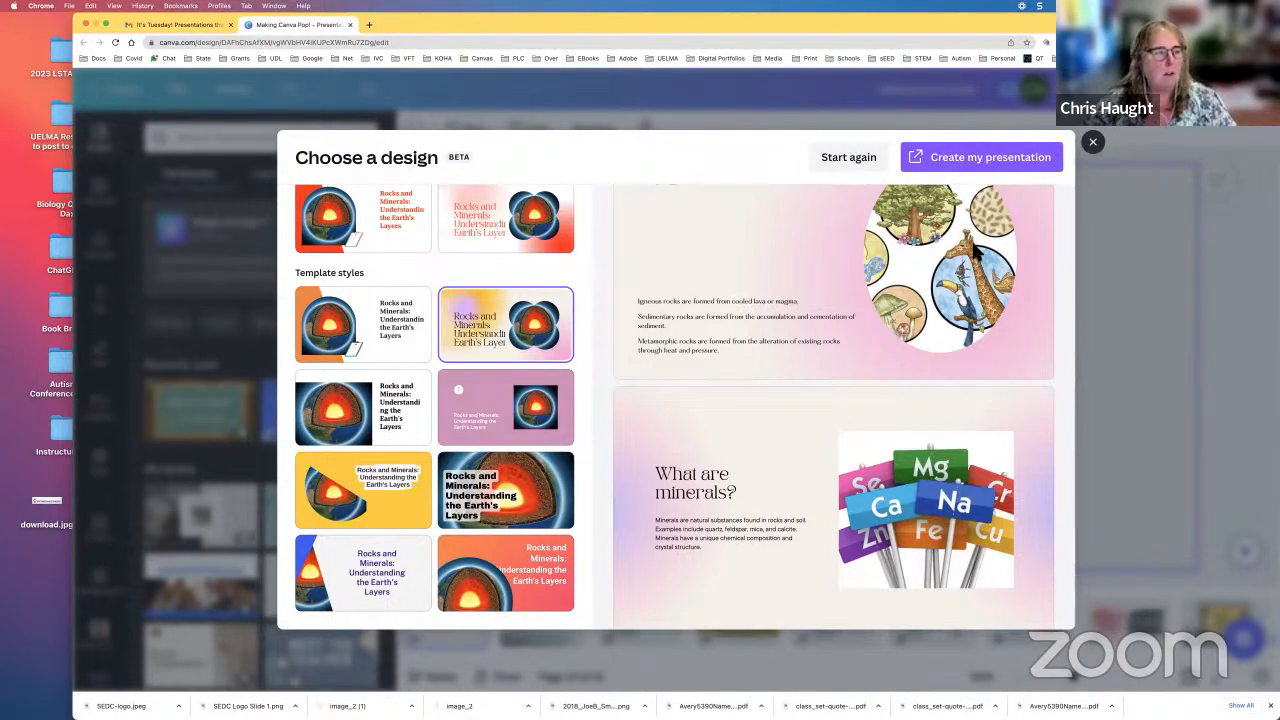
click(1094, 144)
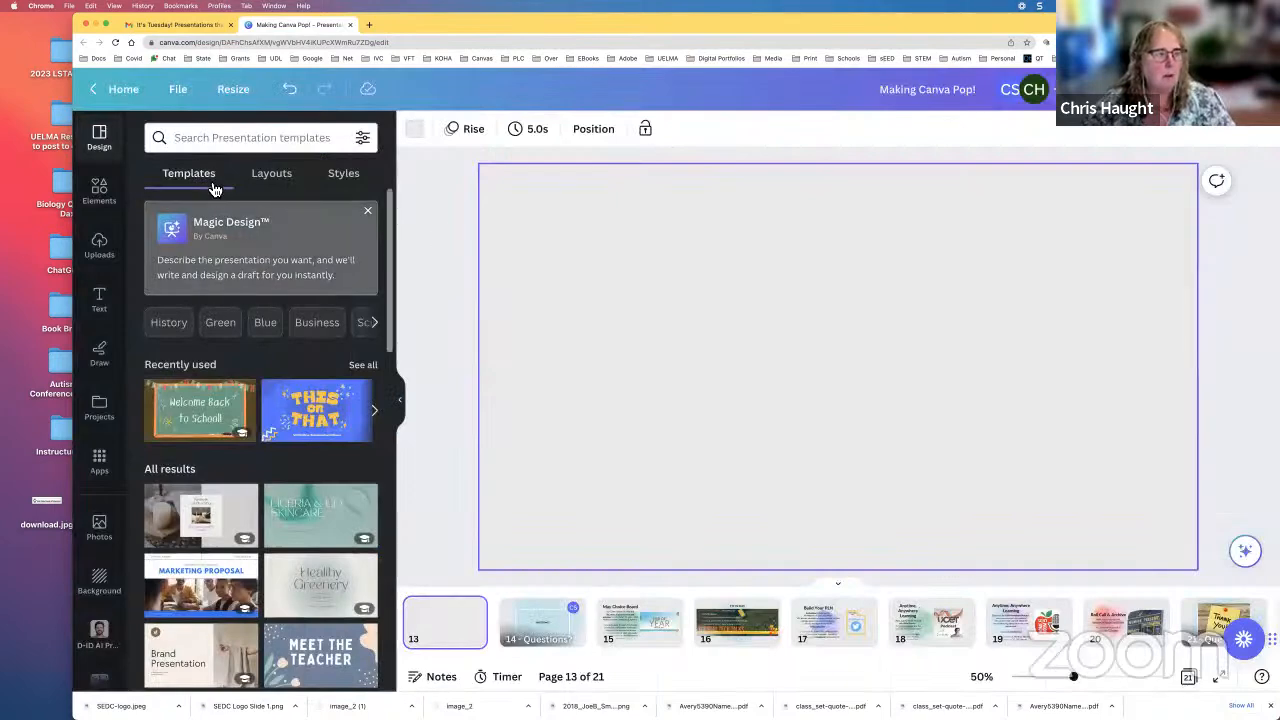
Step: Look through the categories of the elements library, from shapes, graphics and stickers to charts, tables, frames, grids and collections
click(100, 192)
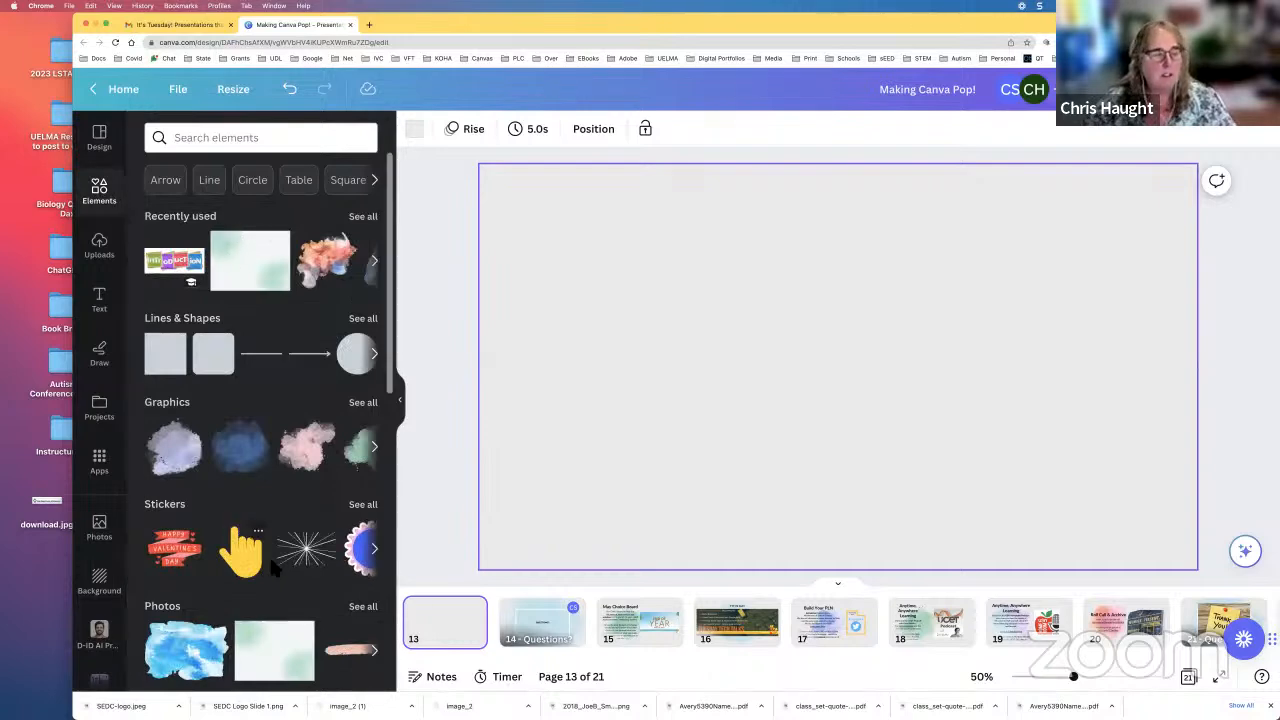
scroll(272, 566, down, 4)
scroll(273, 564, down, 4)
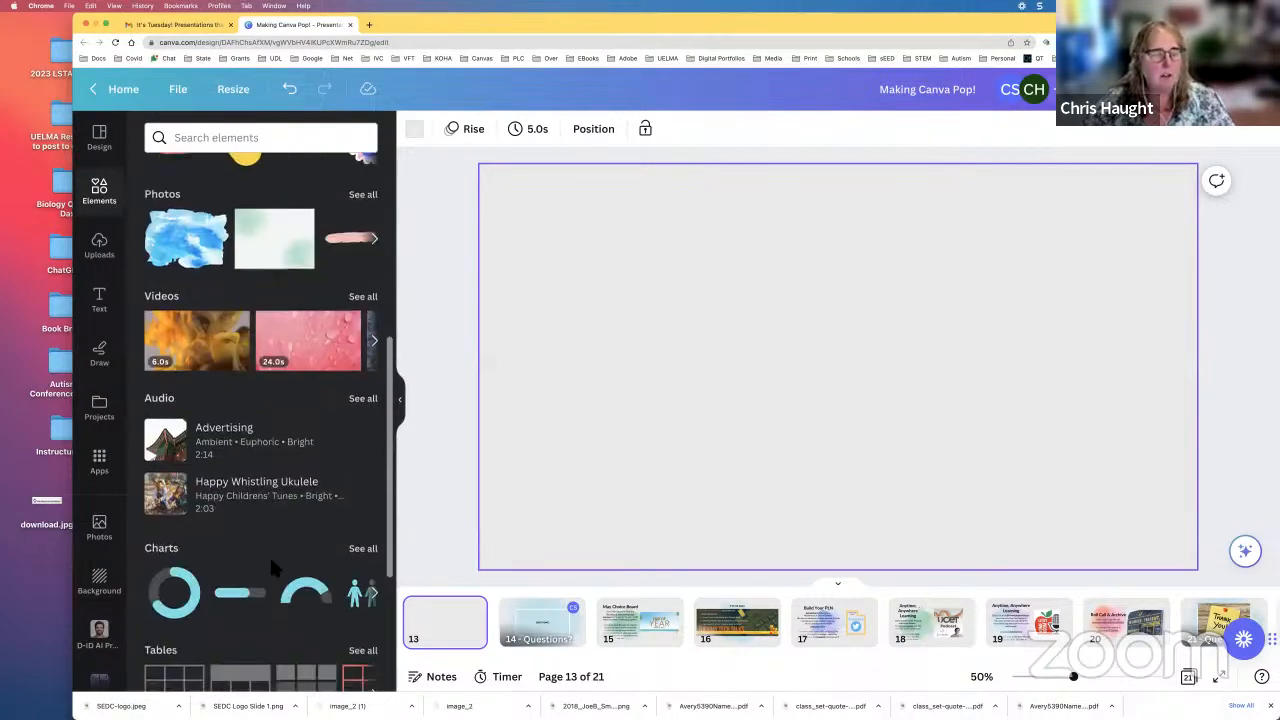
scroll(270, 562, down, 4)
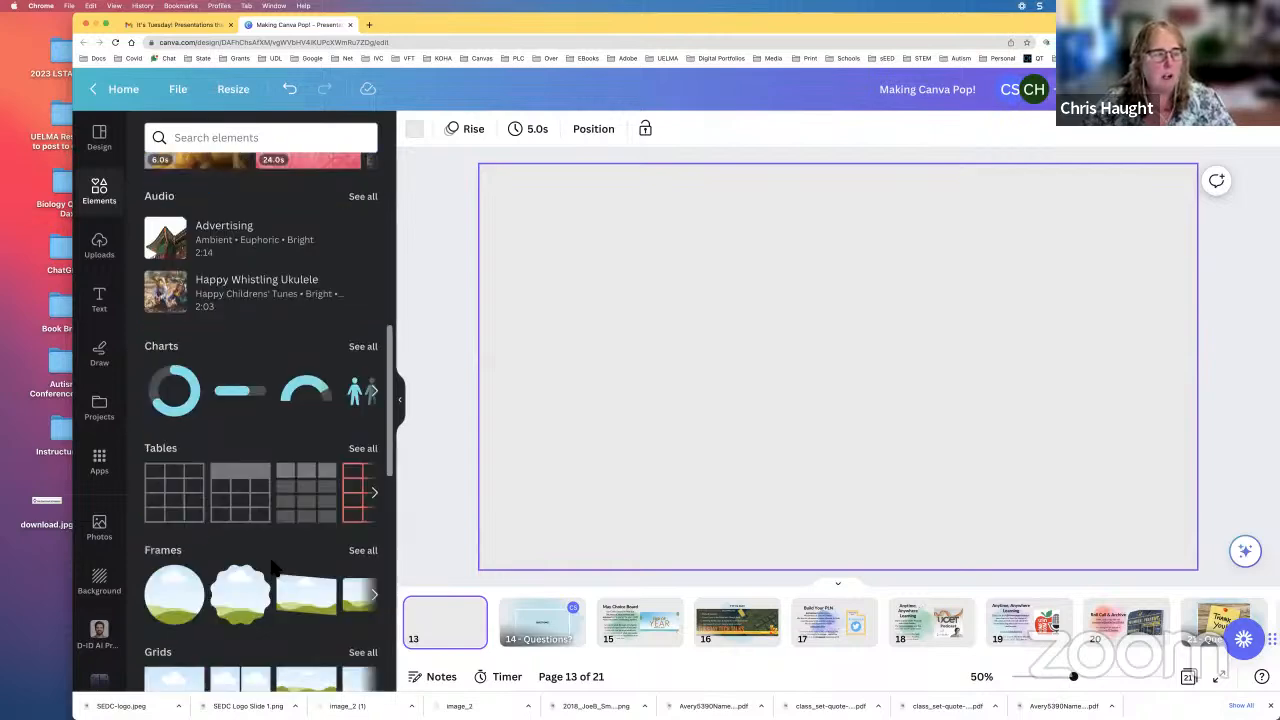
scroll(273, 566, down, 3)
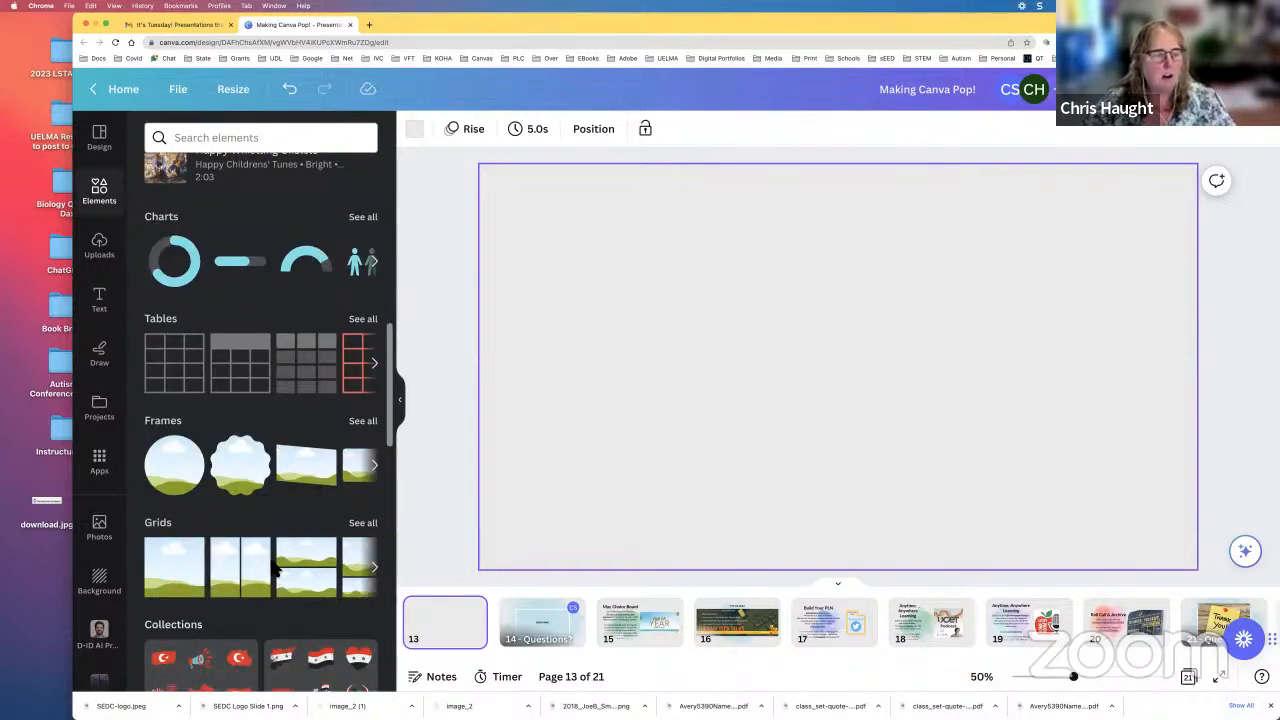
scroll(276, 567, down, 4)
scroll(278, 571, down, 7)
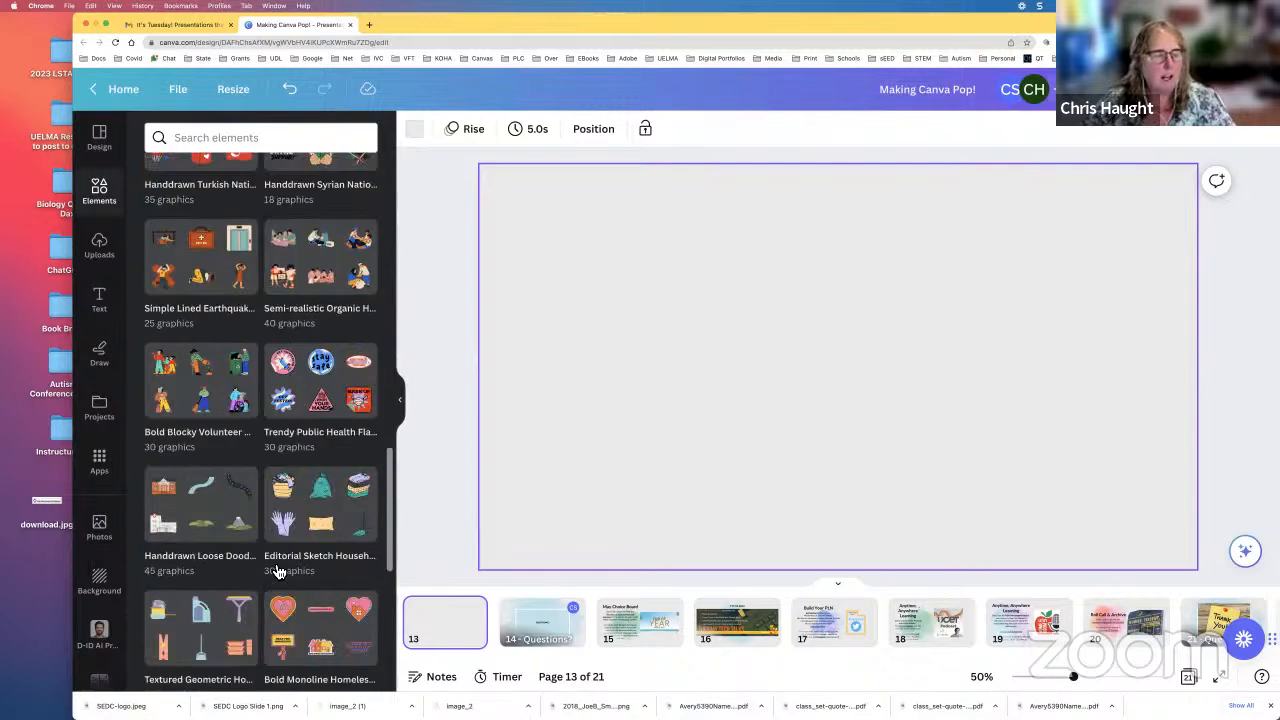
scroll(278, 571, down, 3)
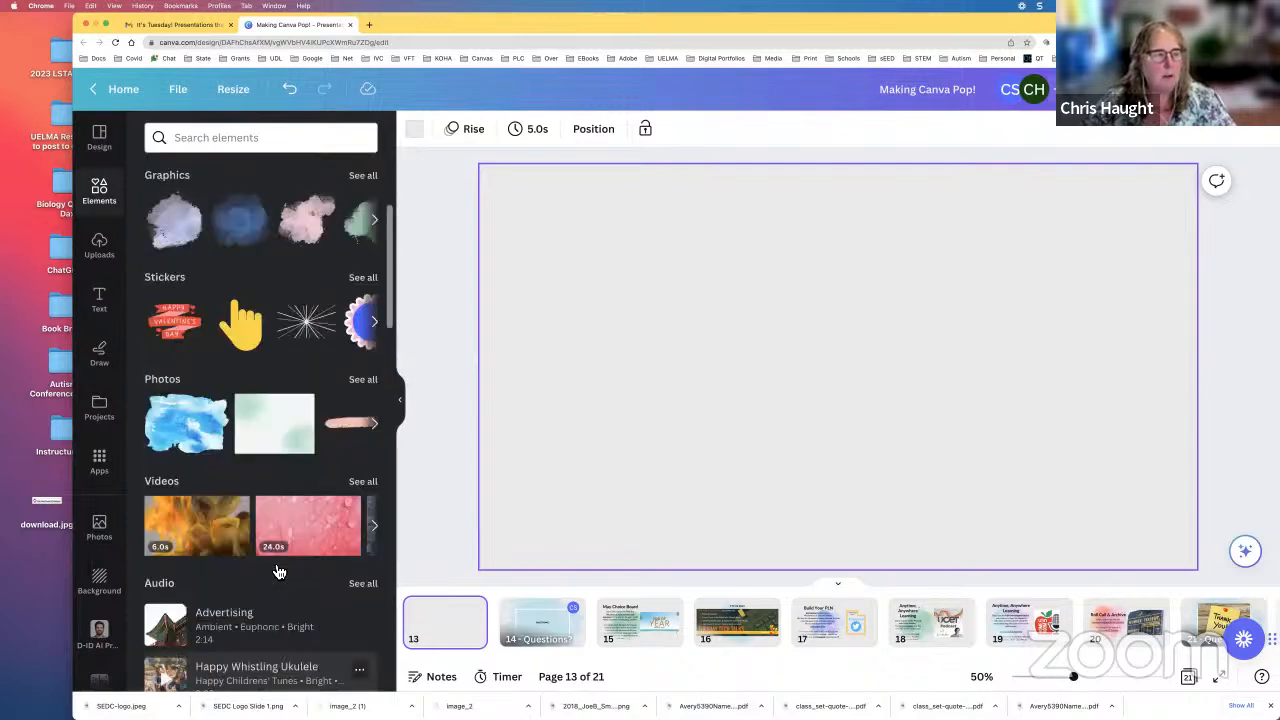
scroll(270, 540, up, 3)
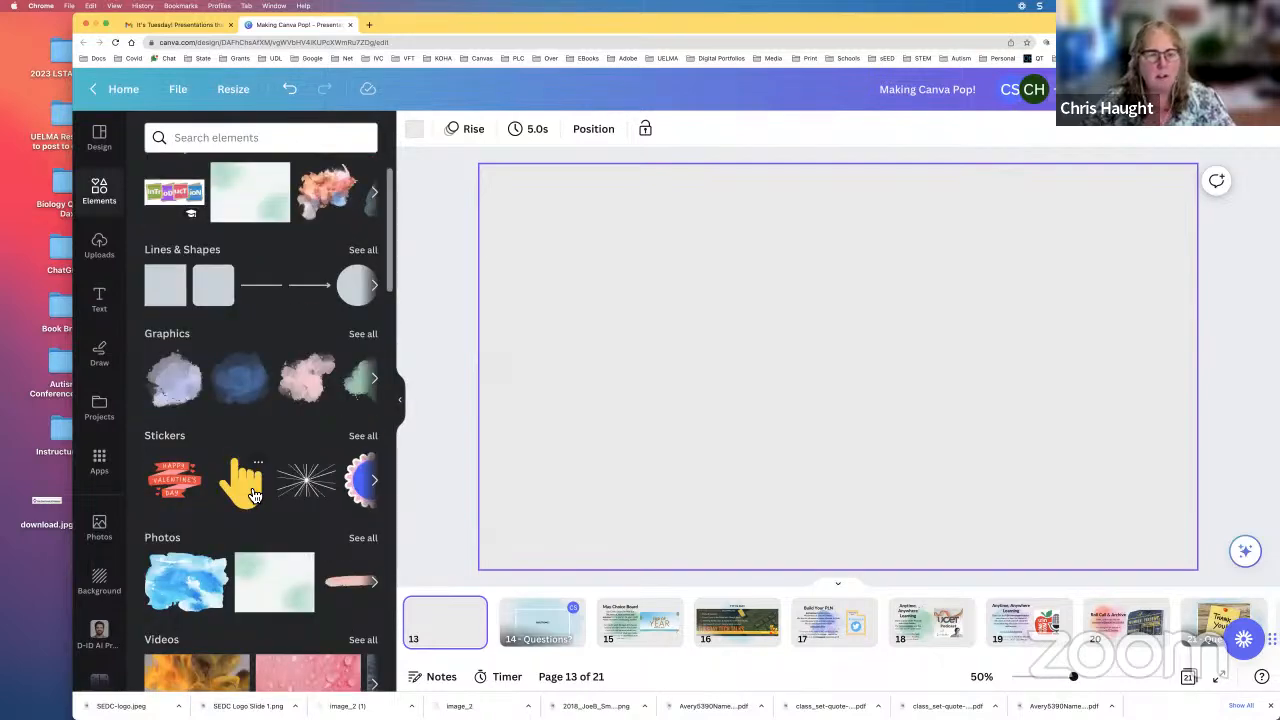
Step: Add the yellow pointing-hand sticker, shrunk to about a quarter of its size, and place a duplicate to its right
click(254, 495)
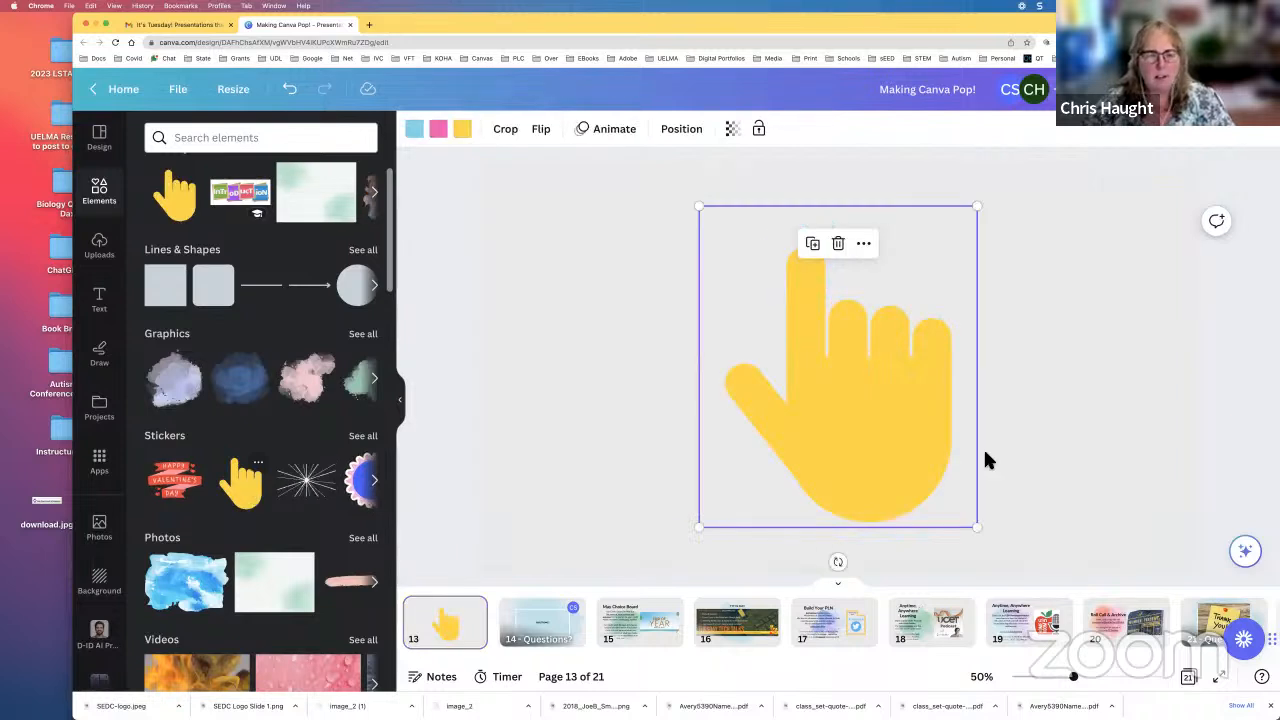
drag(982, 534, 765, 282)
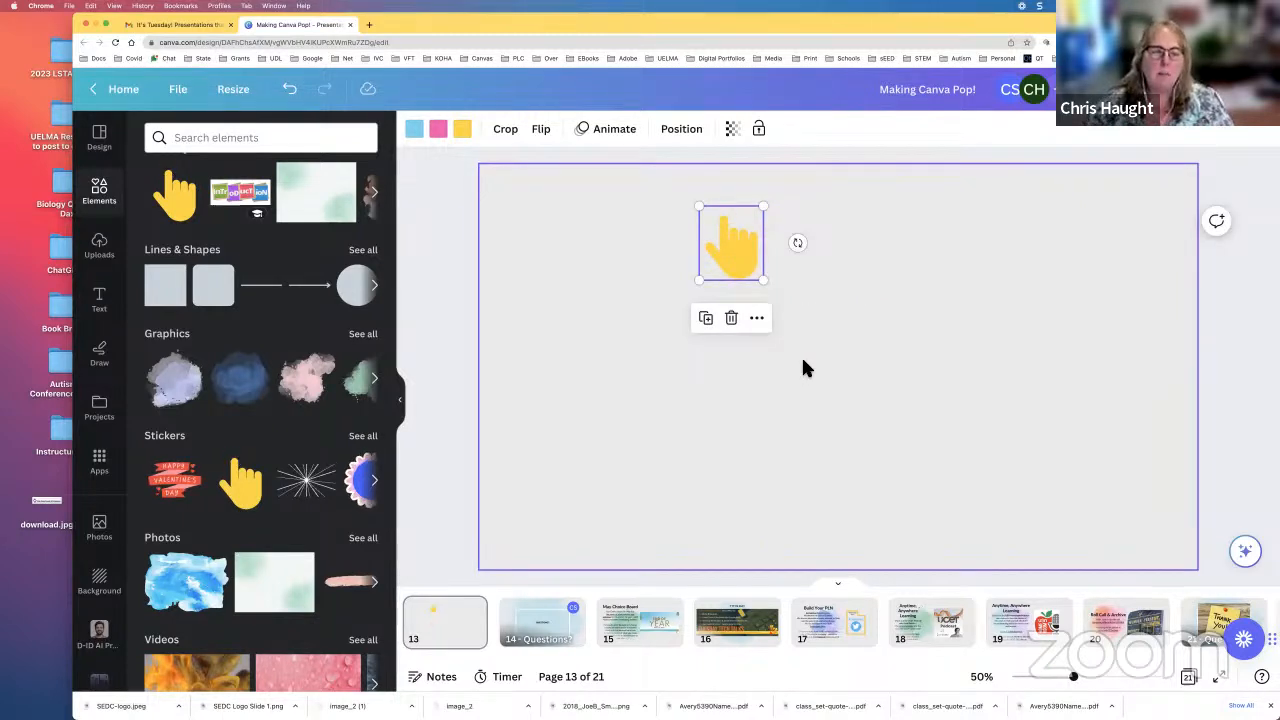
click(709, 320)
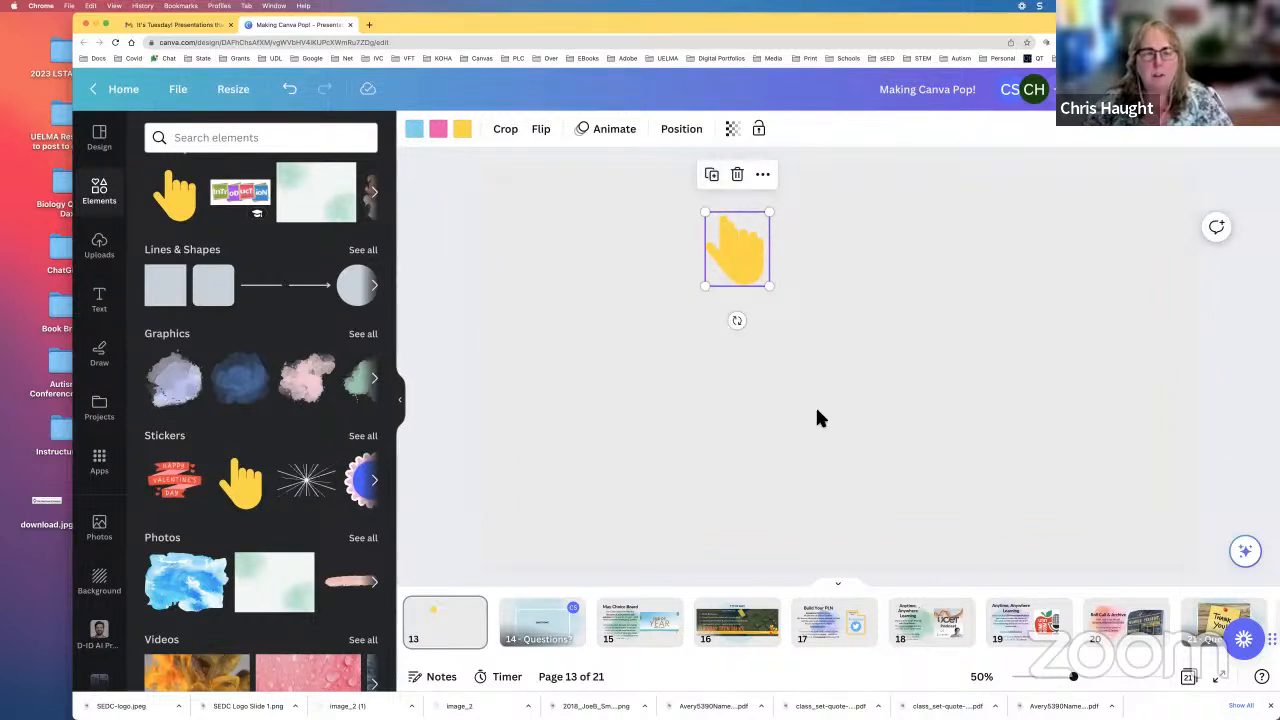
drag(723, 250, 894, 257)
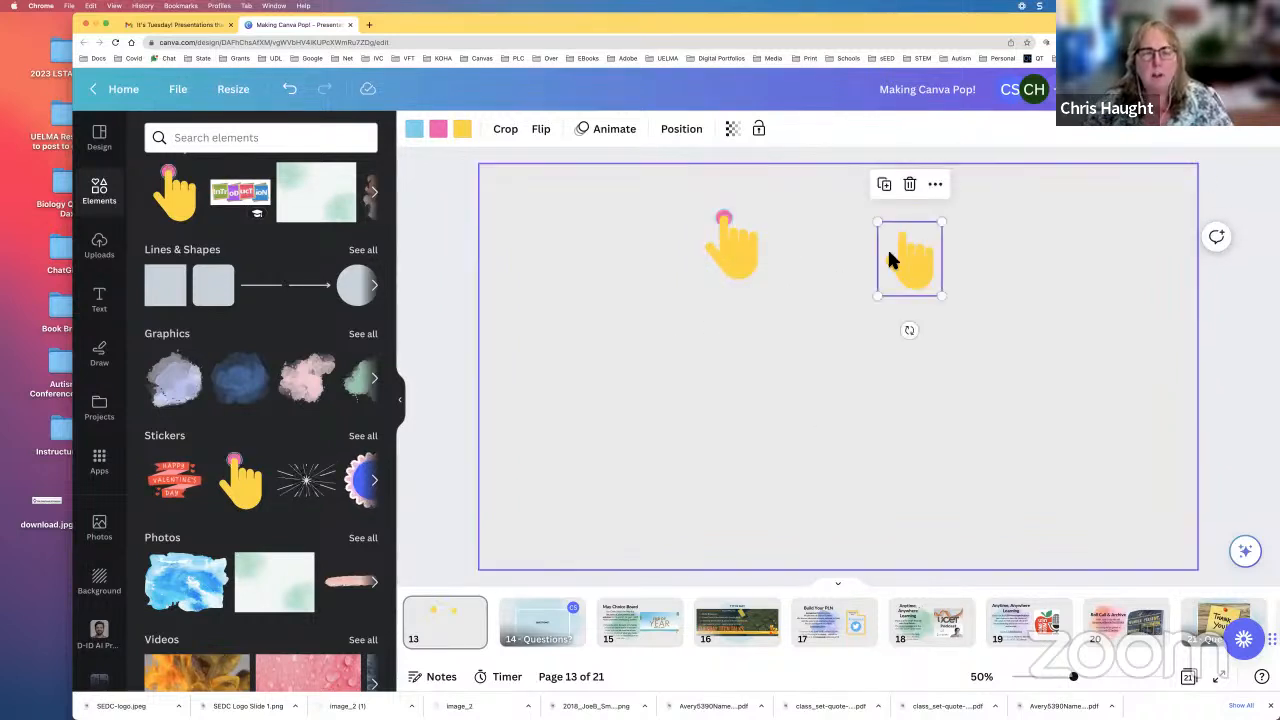
Step: Change the pink color in the duplicated hand sticker to the red from the SEDC brand colors
click(445, 138)
click(332, 227)
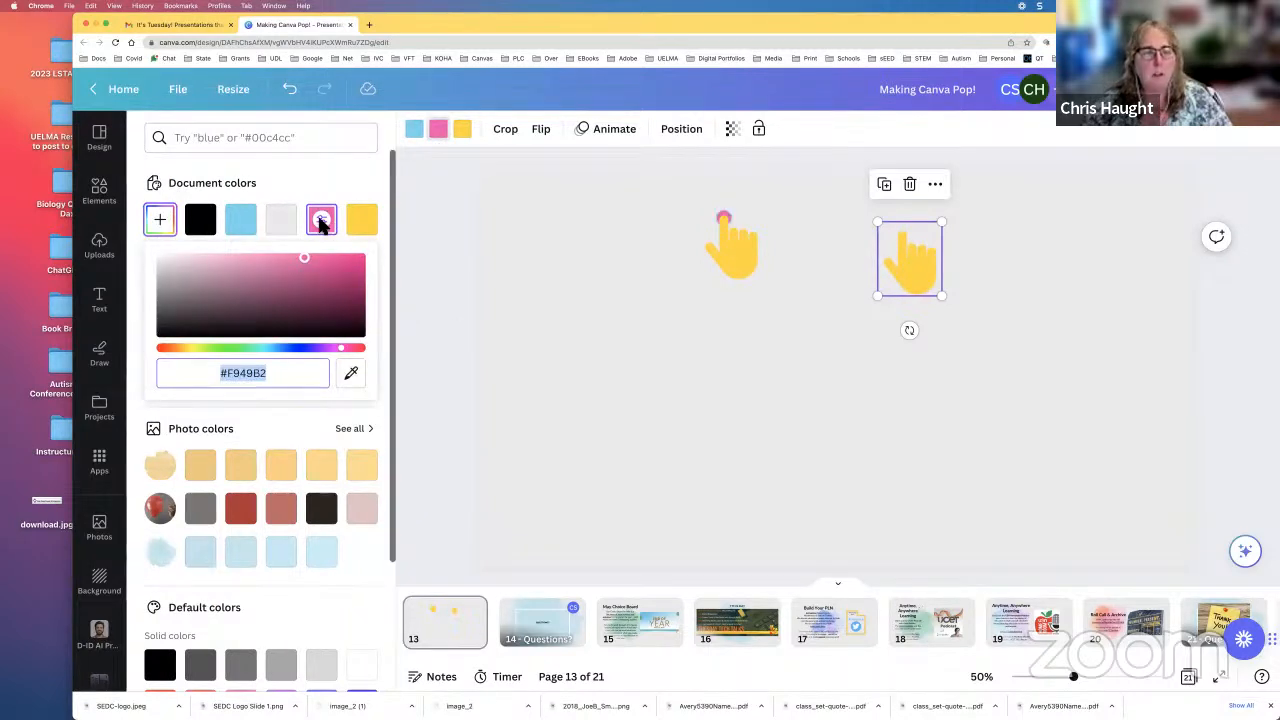
click(916, 265)
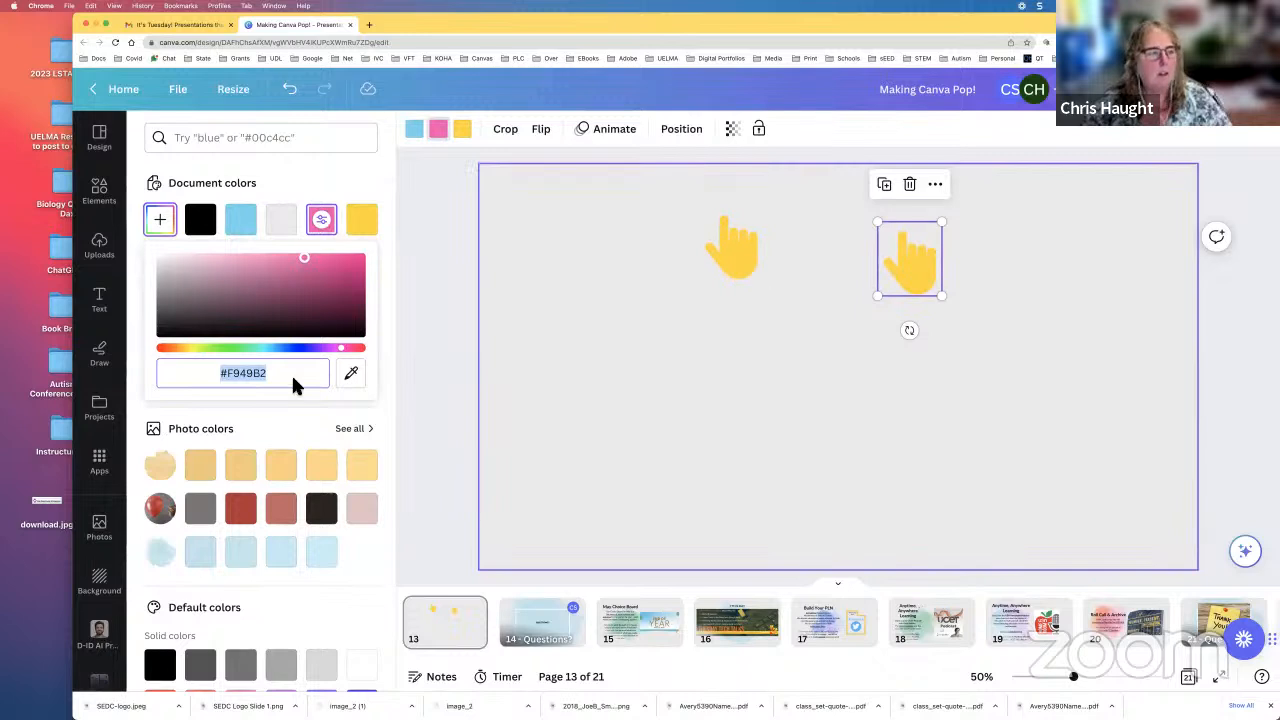
click(202, 377)
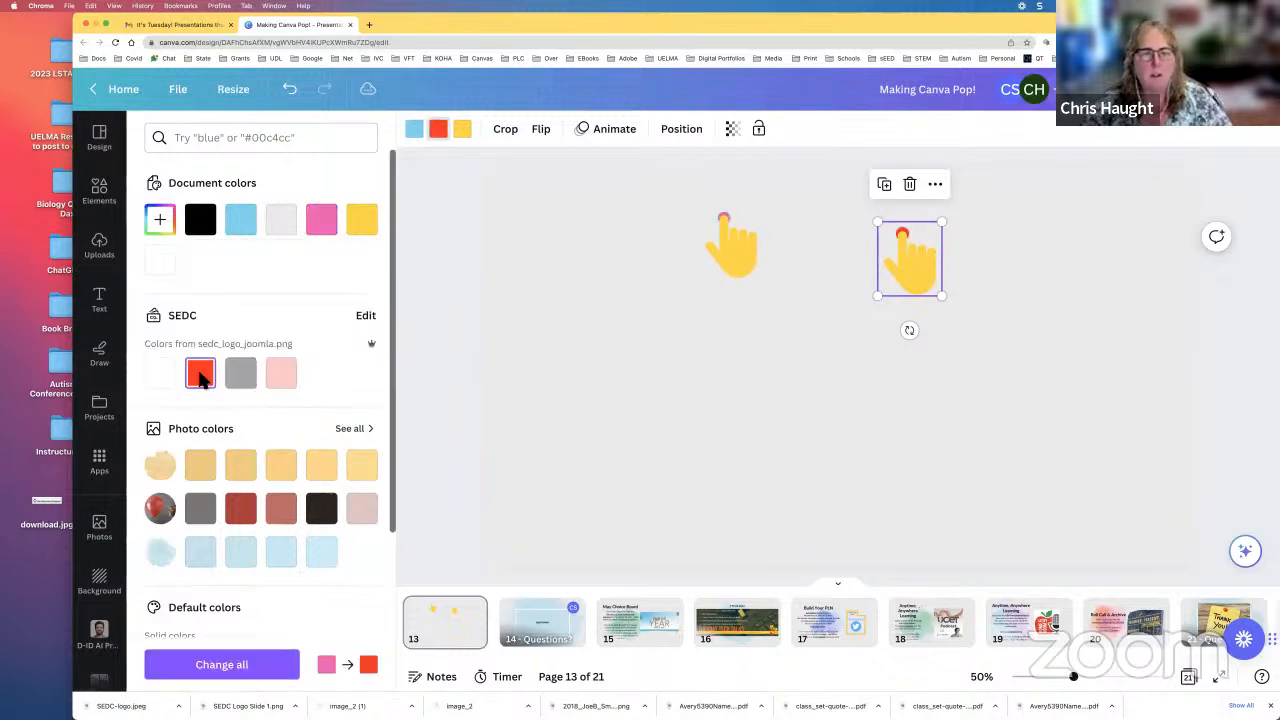
click(1078, 270)
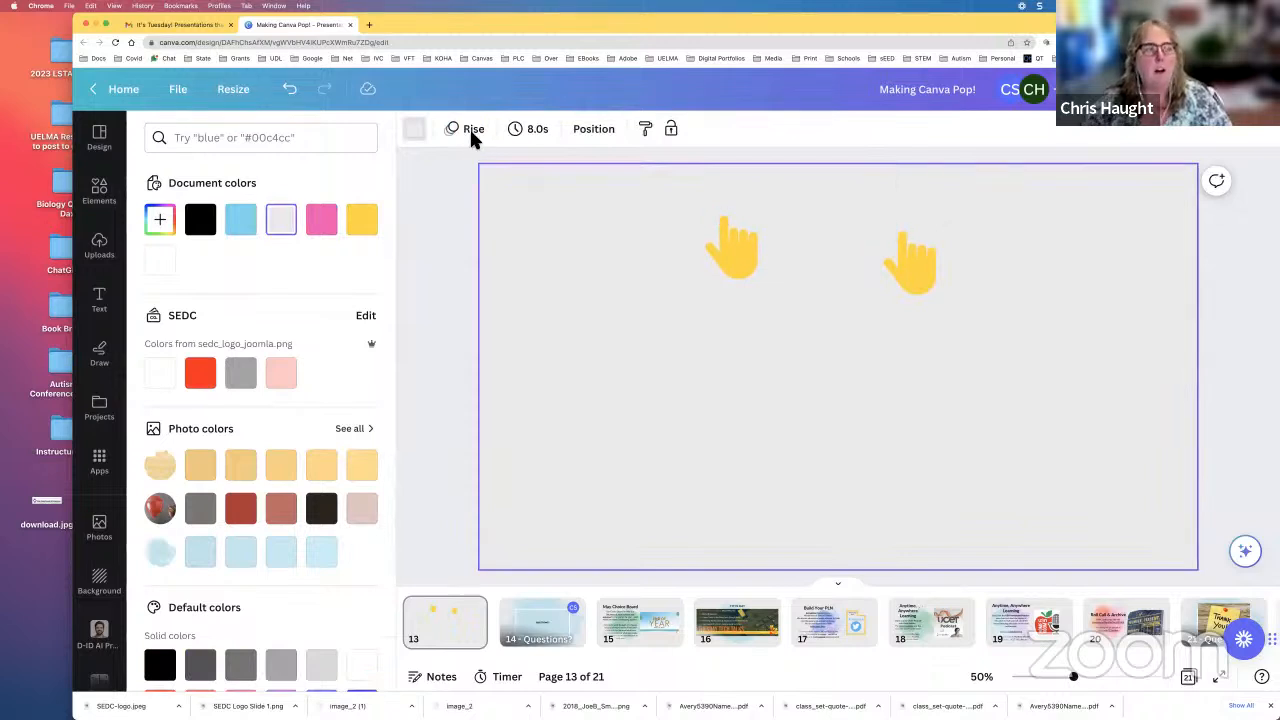
Step: Examine the additional options of the original hand sticker, including page alignment, and the available color palettes
click(739, 245)
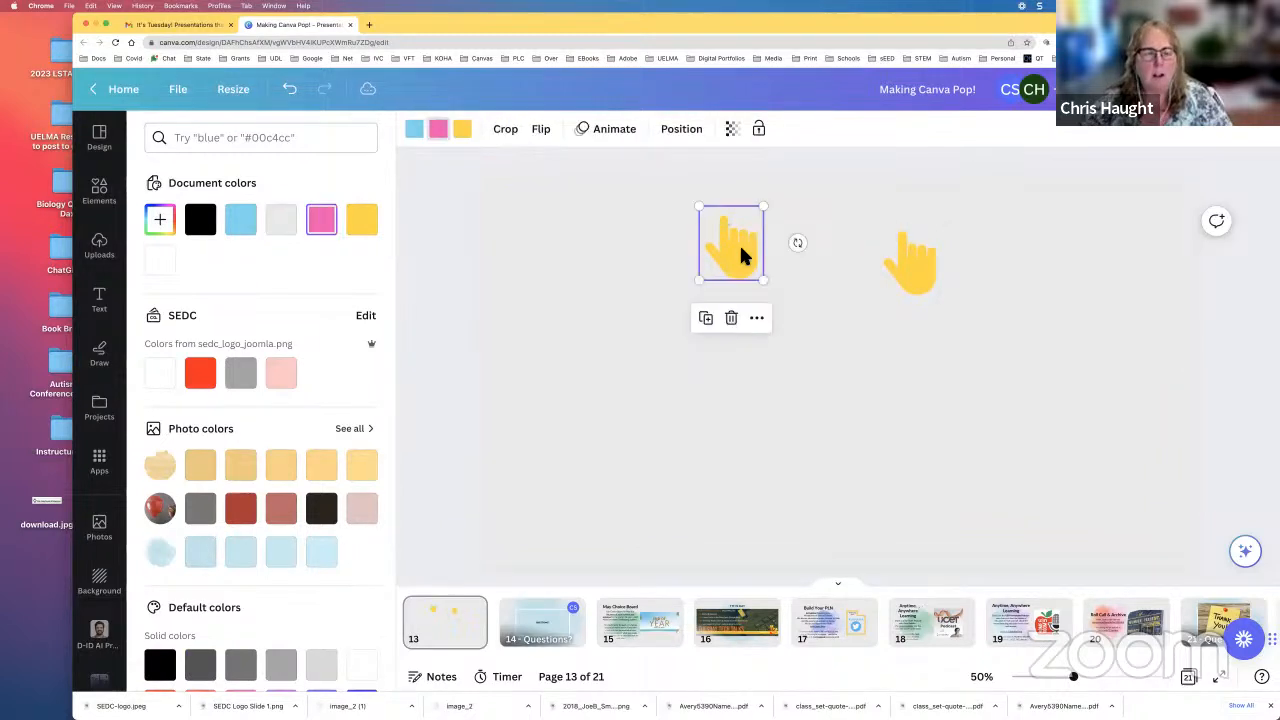
click(758, 322)
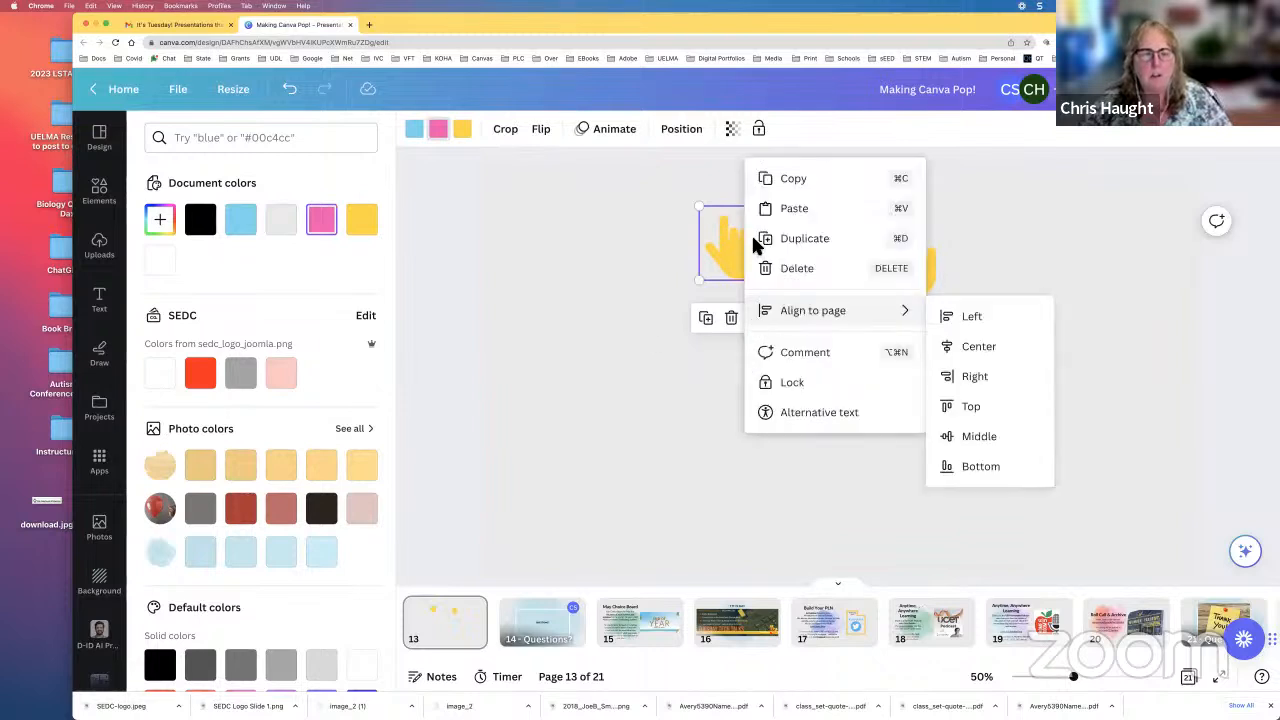
click(641, 275)
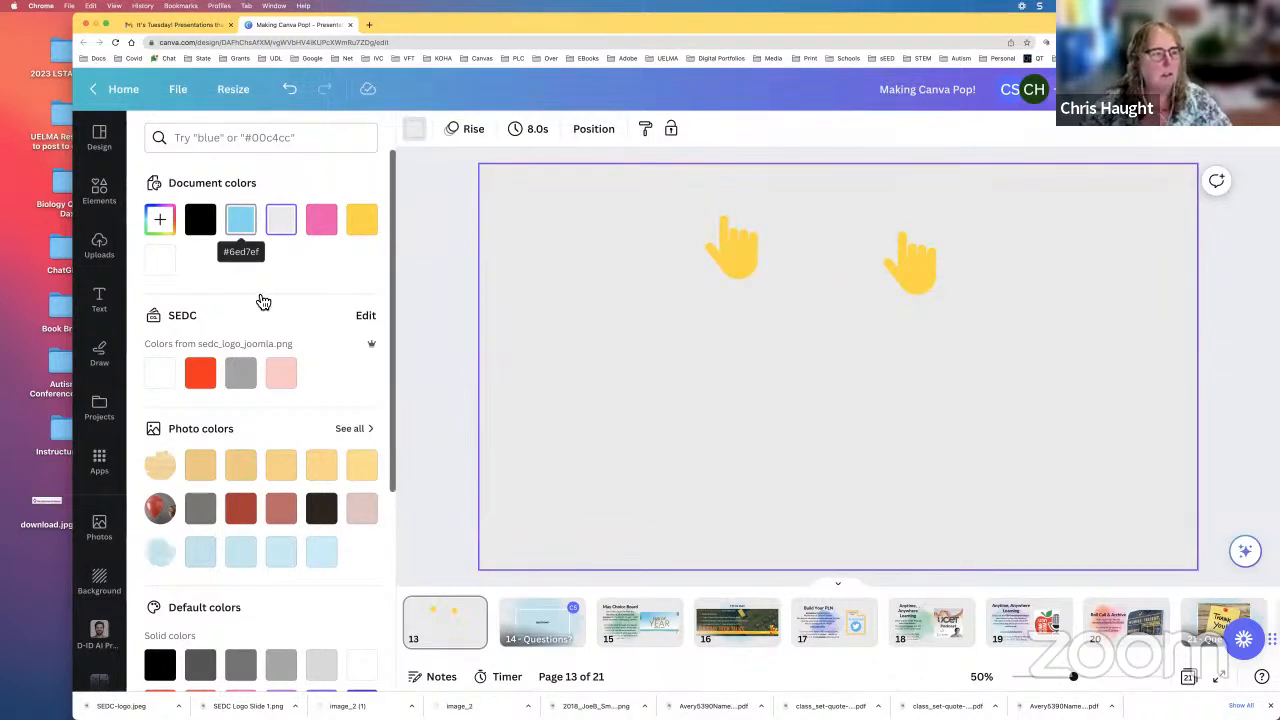
scroll(253, 284, down, 1)
scroll(254, 294, down, 1)
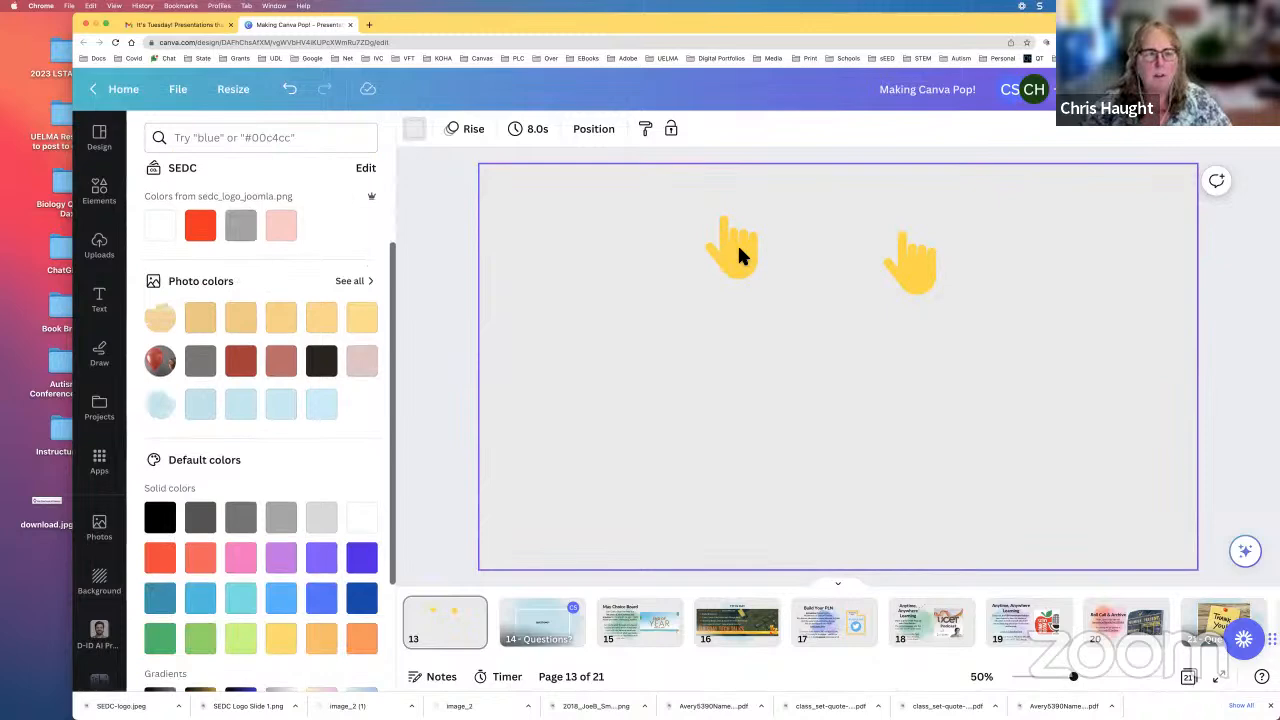
click(737, 245)
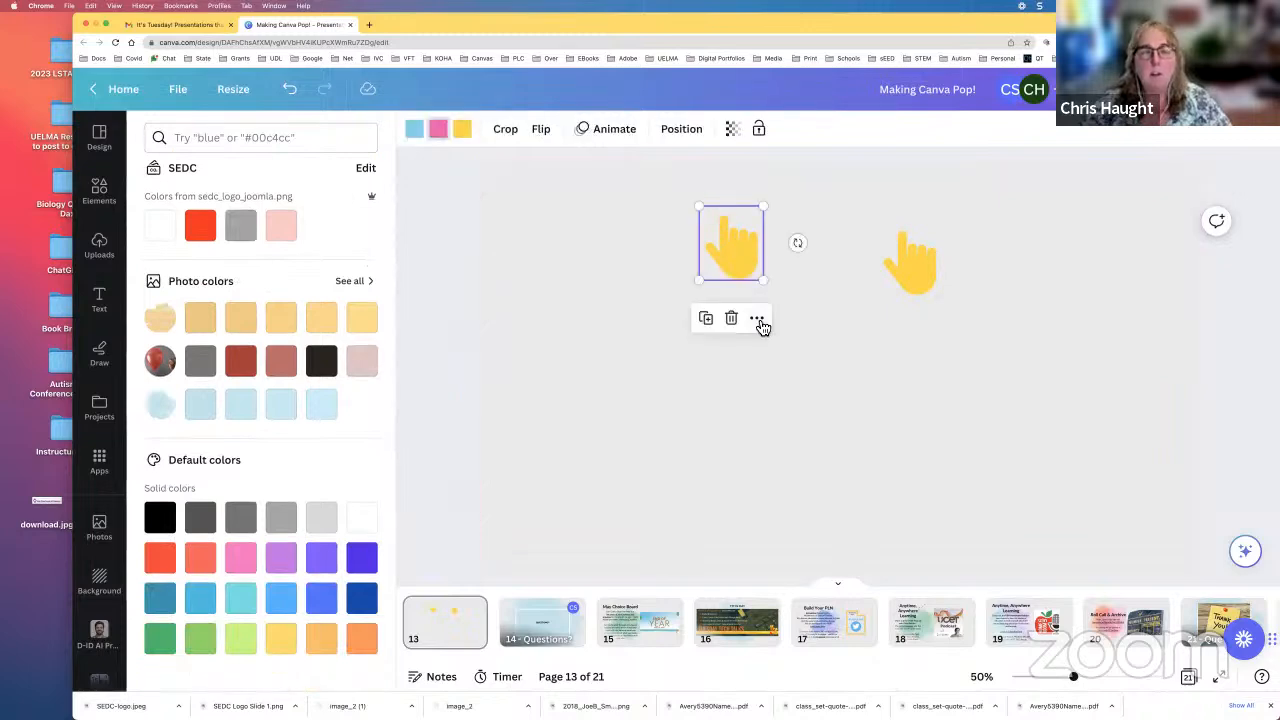
click(759, 319)
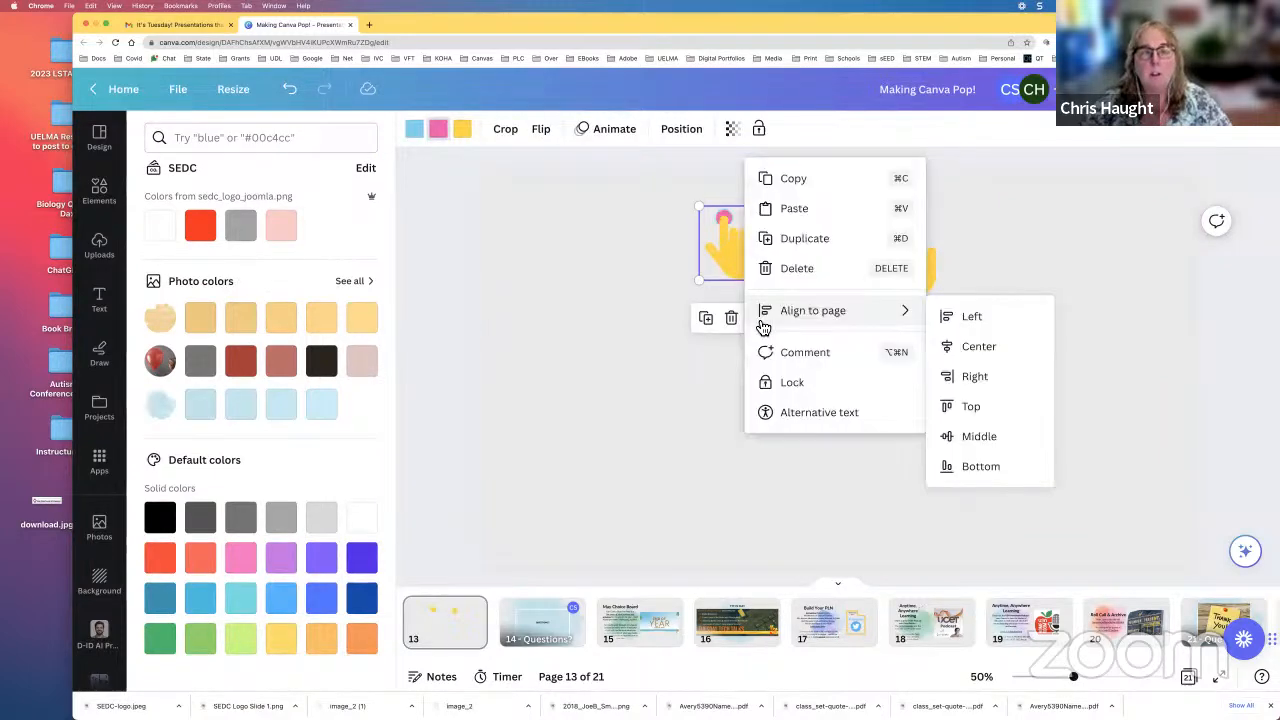
click(667, 346)
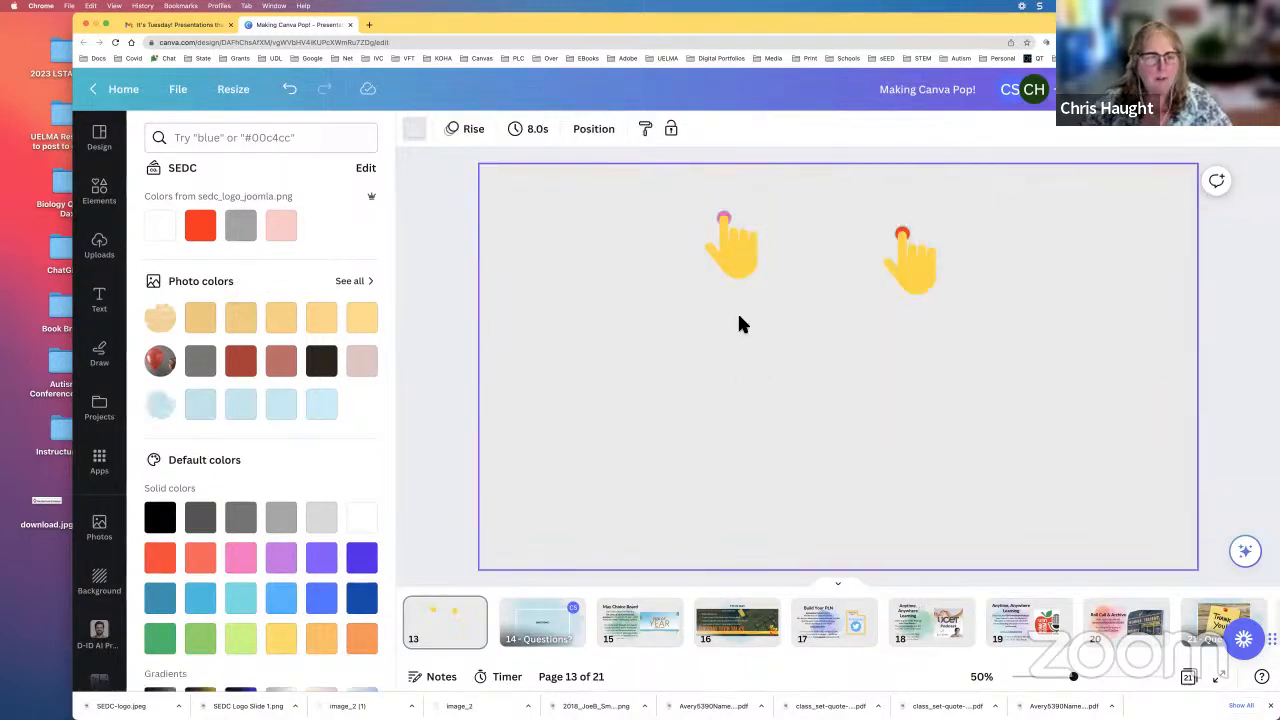
Step: Search the elements for "bubbles" and add two overlapping copies of the light-blue bubbles graphic to the page
click(100, 192)
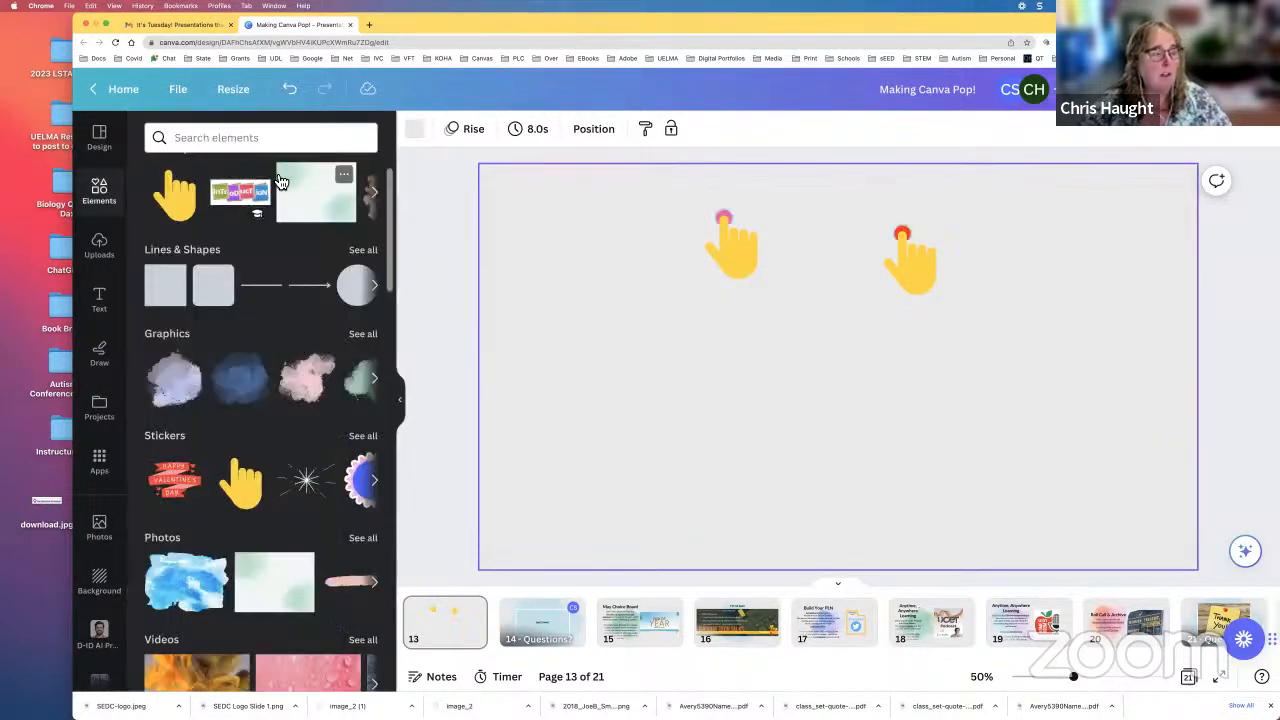
click(257, 140)
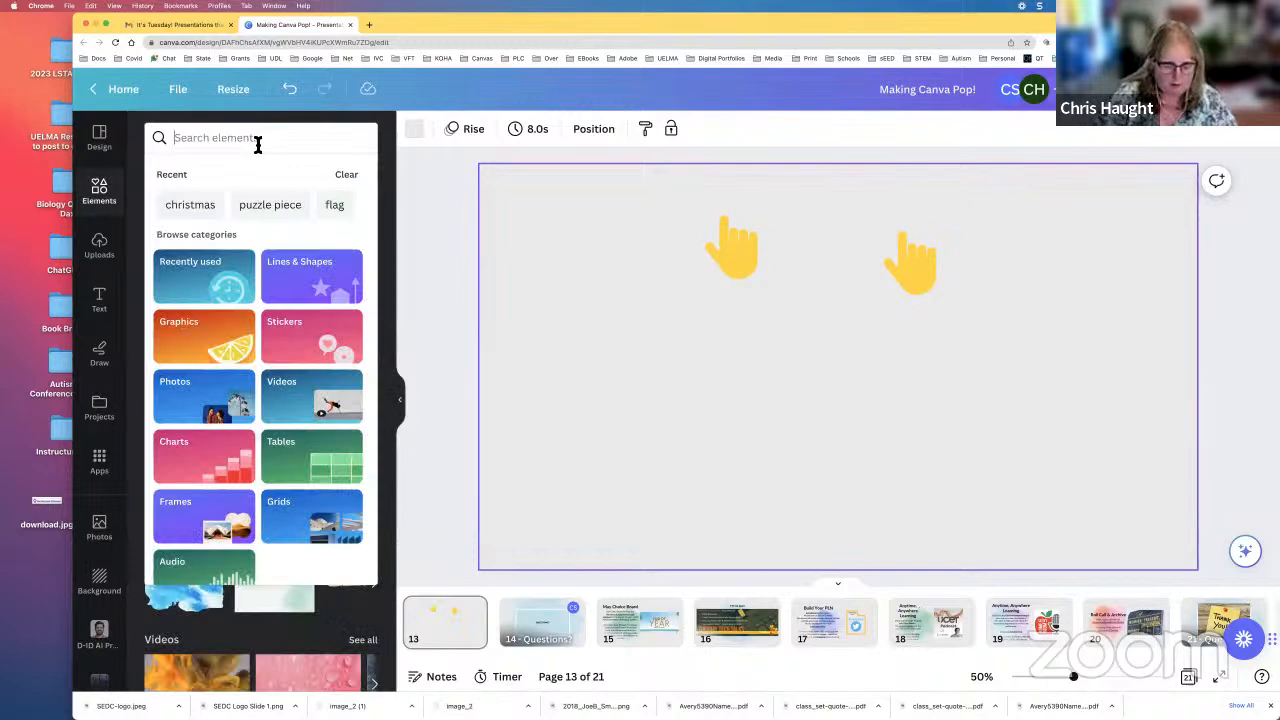
text(bubbles)
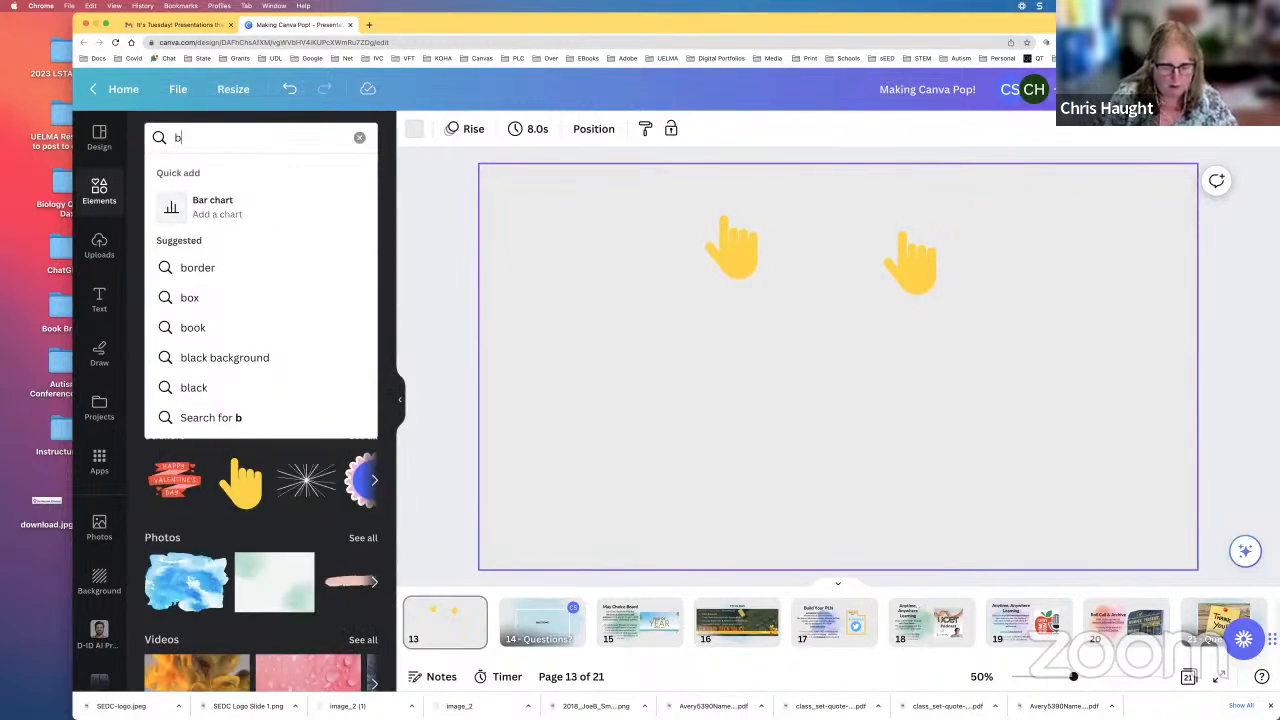
key(Return)
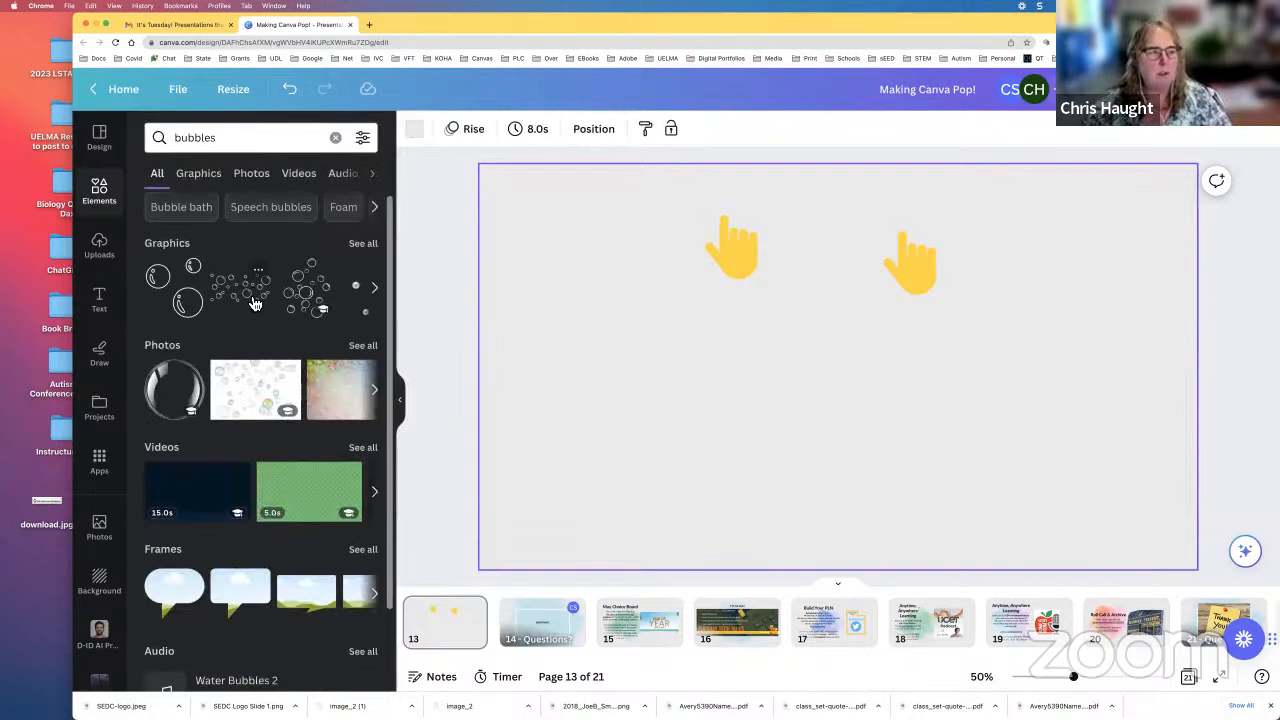
click(255, 304)
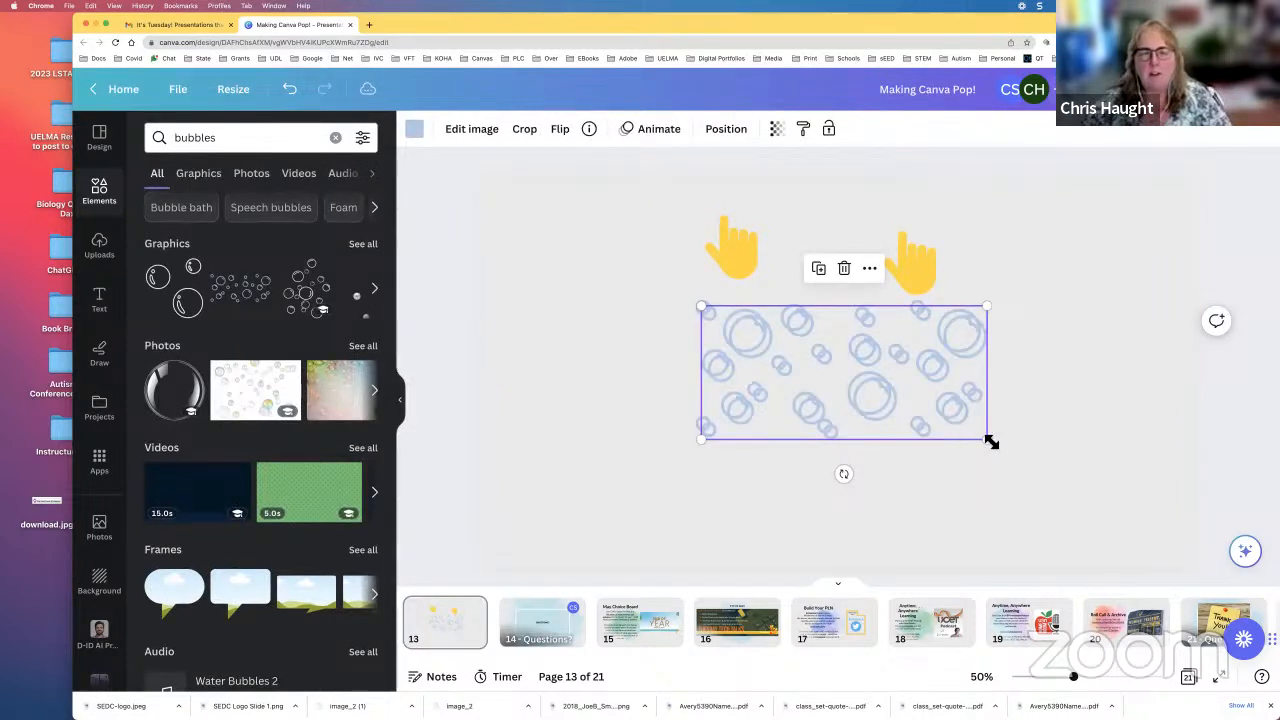
Step: Shrink the upper copy of the bubbles graphic to about two thirds and move it over the original hand sticker
drag(990, 441, 909, 386)
drag(818, 358, 765, 262)
drag(767, 472, 838, 486)
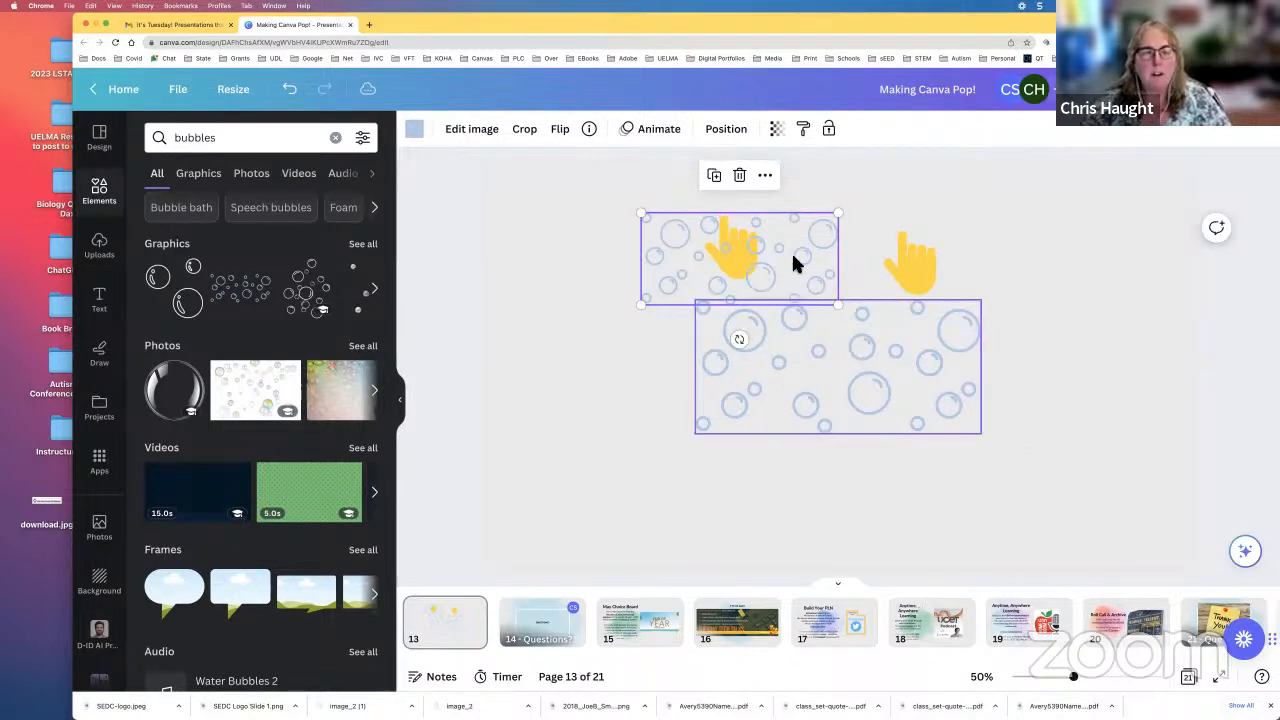
Step: Send the small bubbles graphic over the original hand sticker one layer backward
click(767, 183)
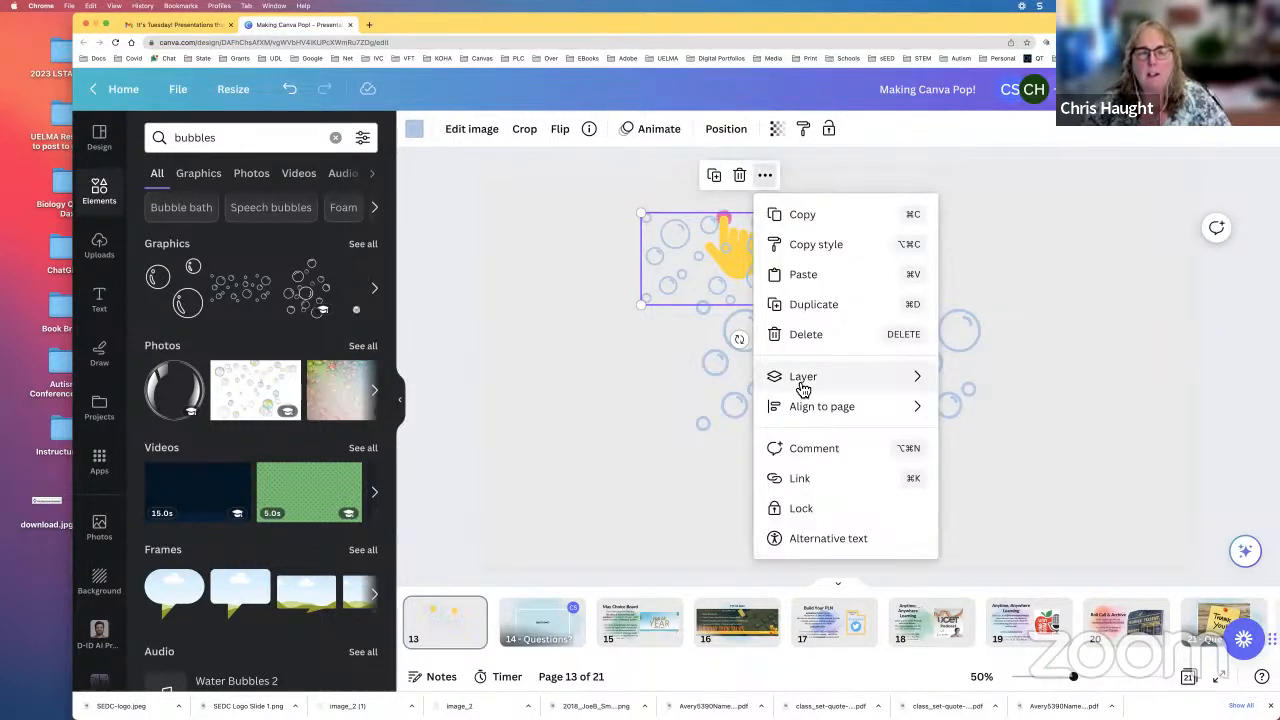
mouse_move(921, 397)
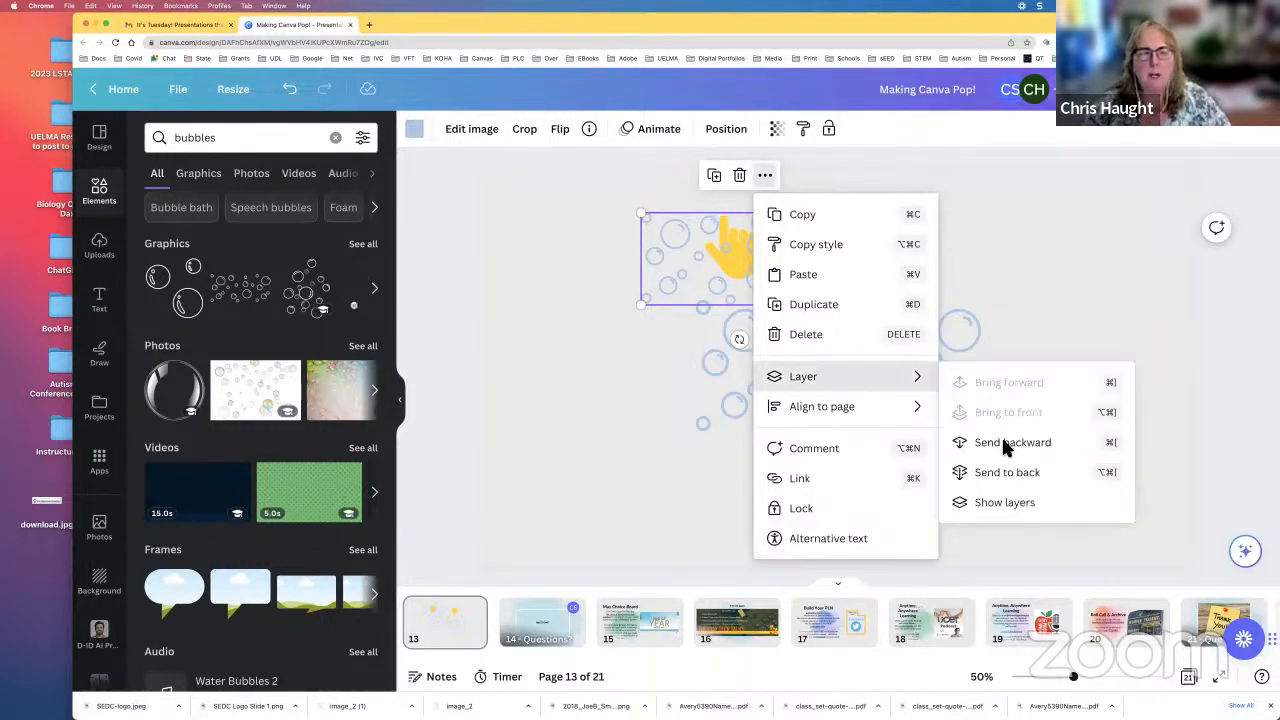
click(1002, 440)
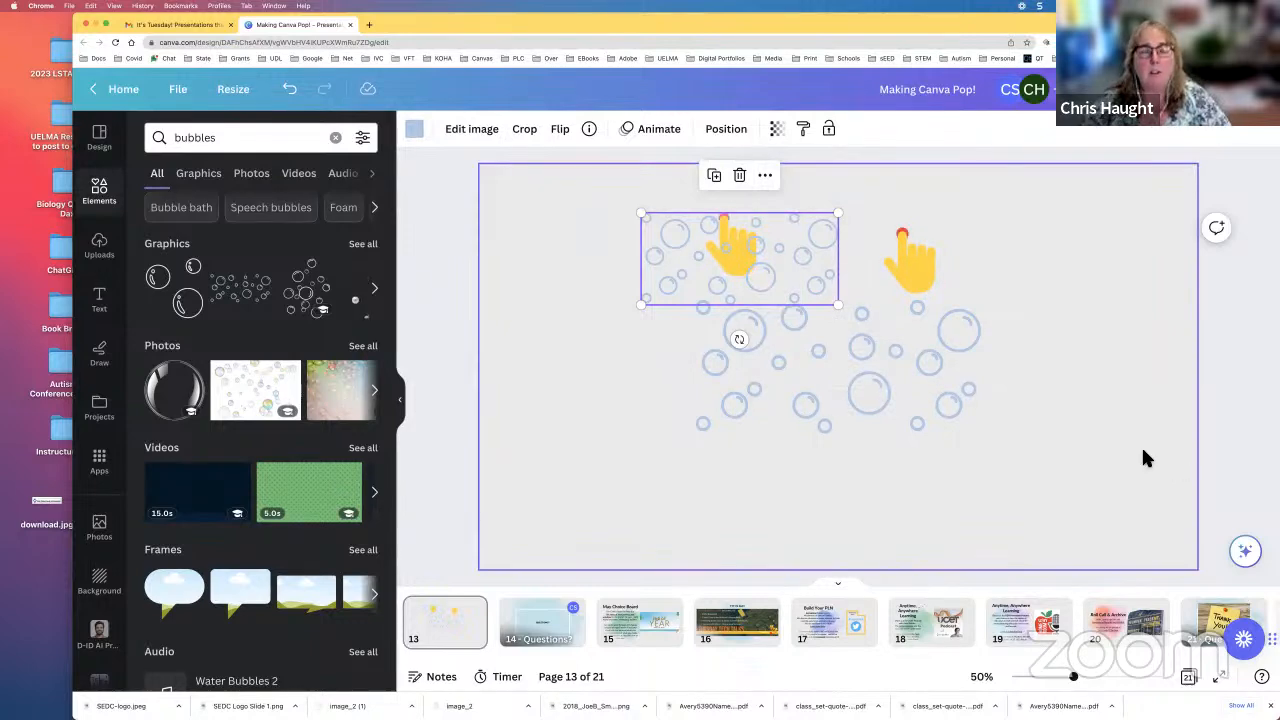
click(1135, 439)
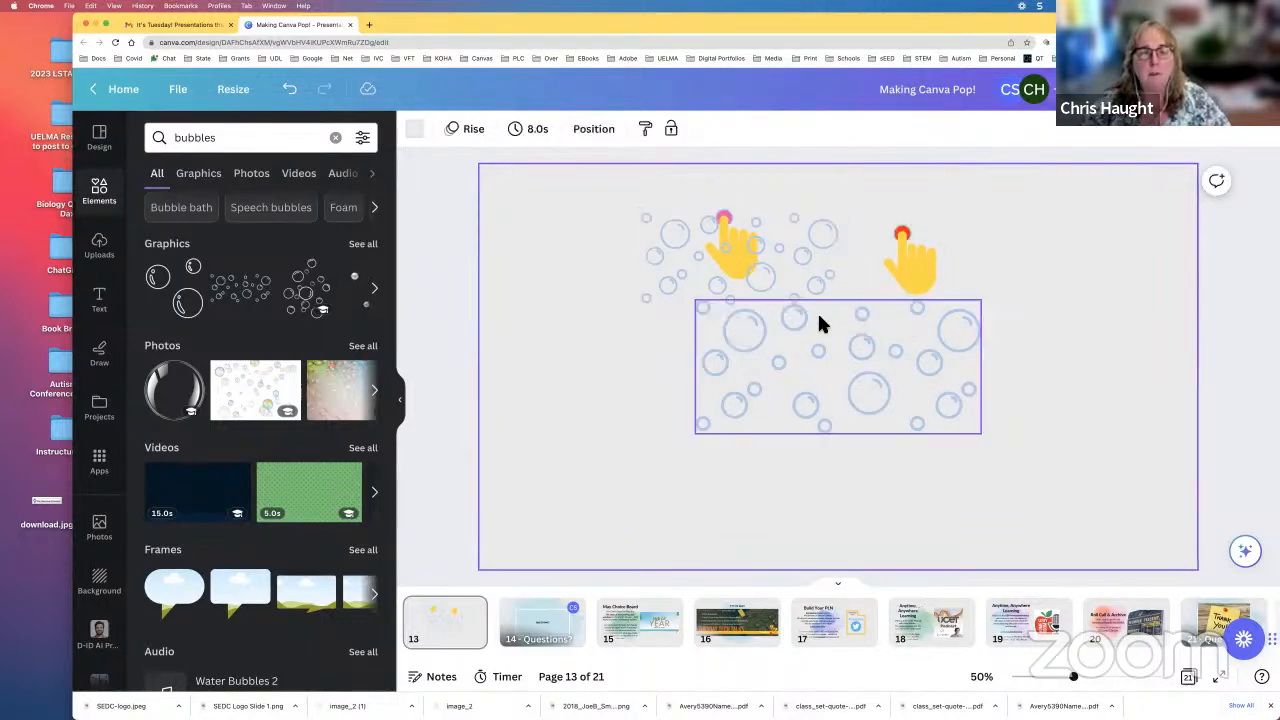
Step: Send the small bubbles graphic over the original hand sticker to the very back of the layer order
click(741, 256)
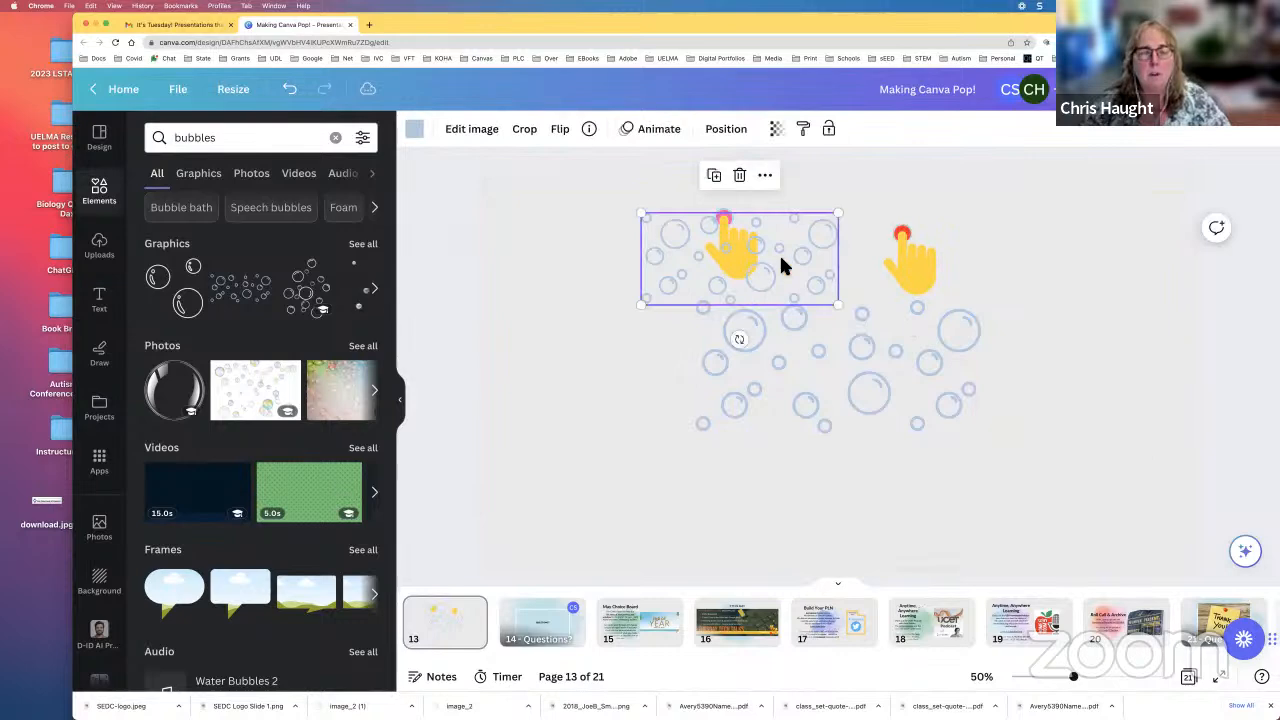
click(767, 177)
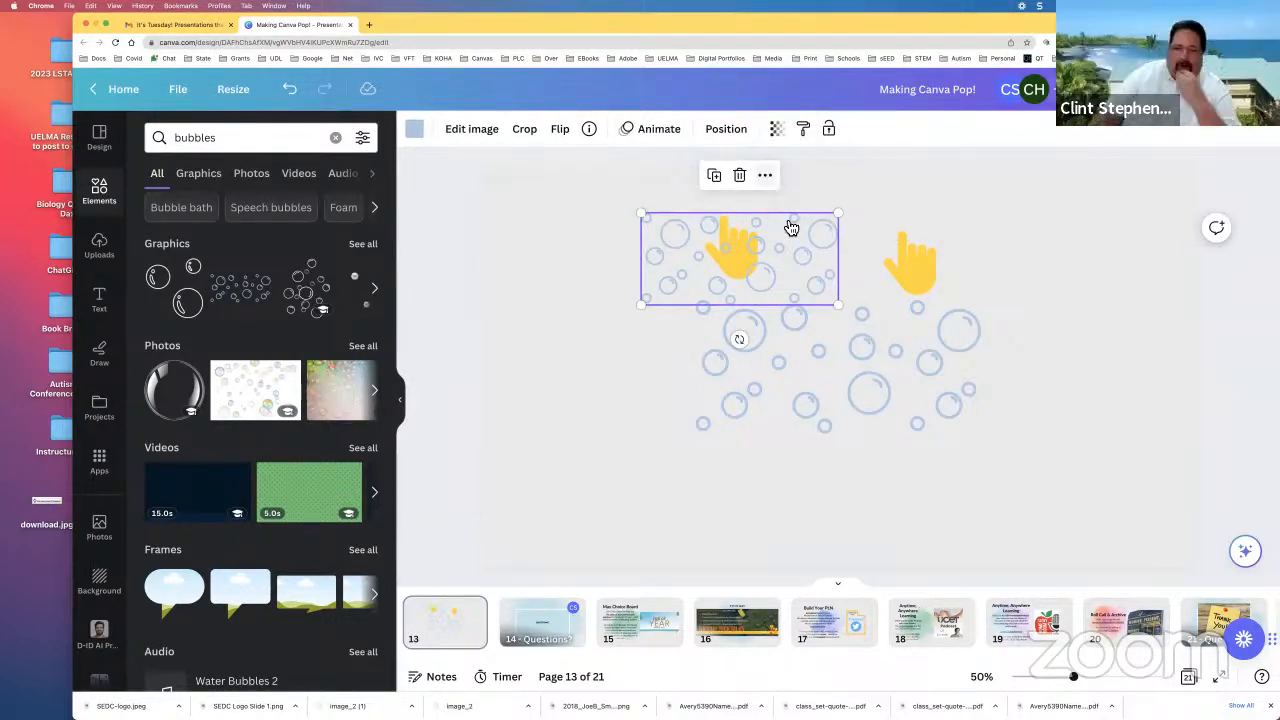
mouse_move(877, 384)
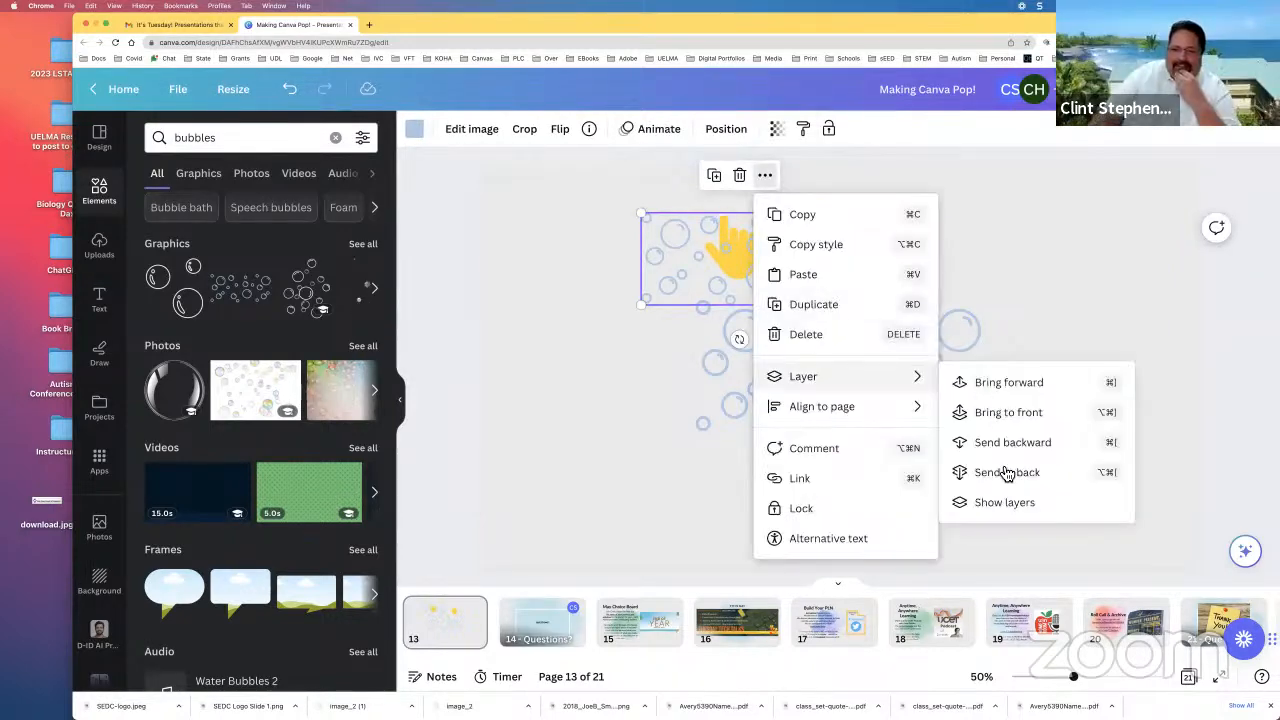
click(1117, 471)
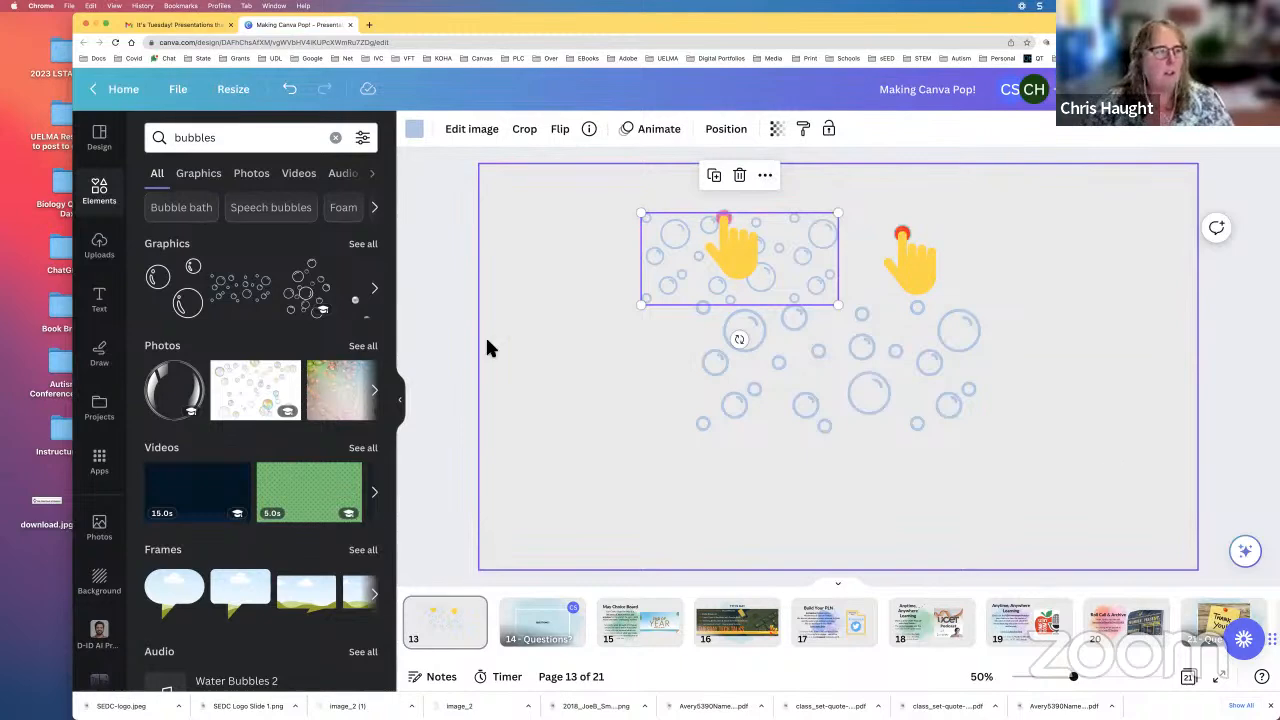
Step: Look through the previously uploaded images in the uploads library
click(100, 245)
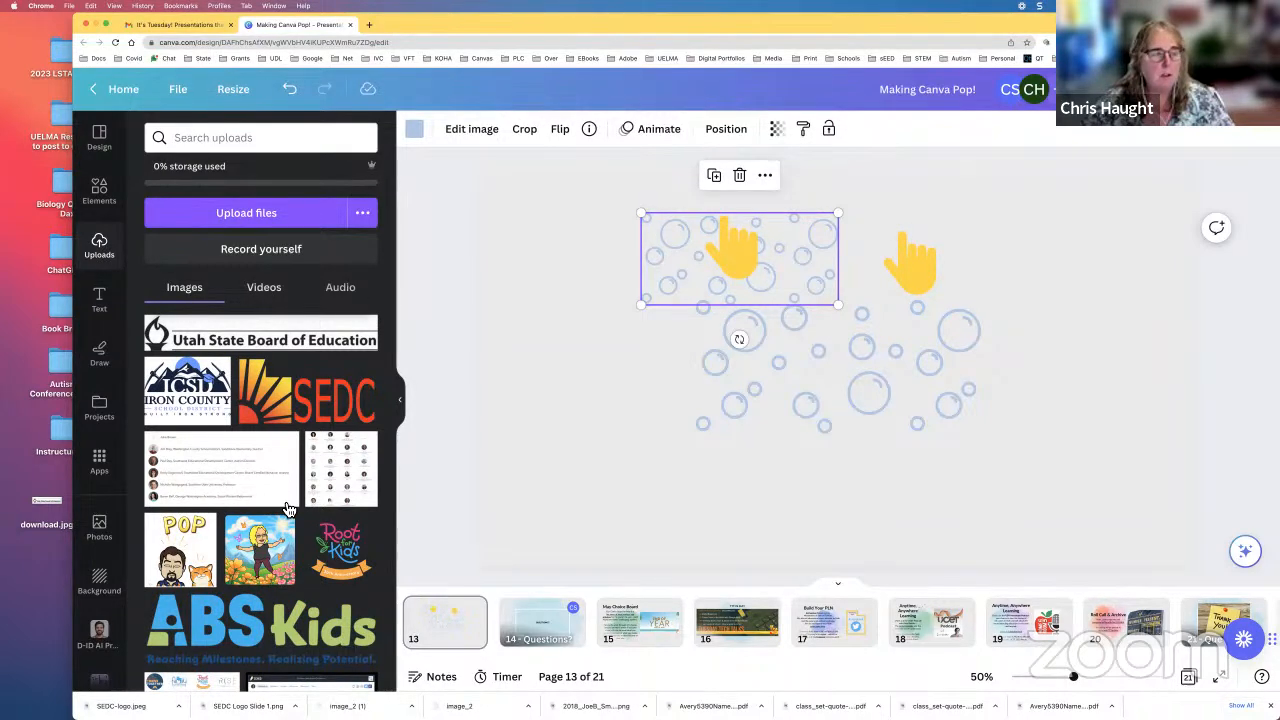
scroll(287, 509, down, 2)
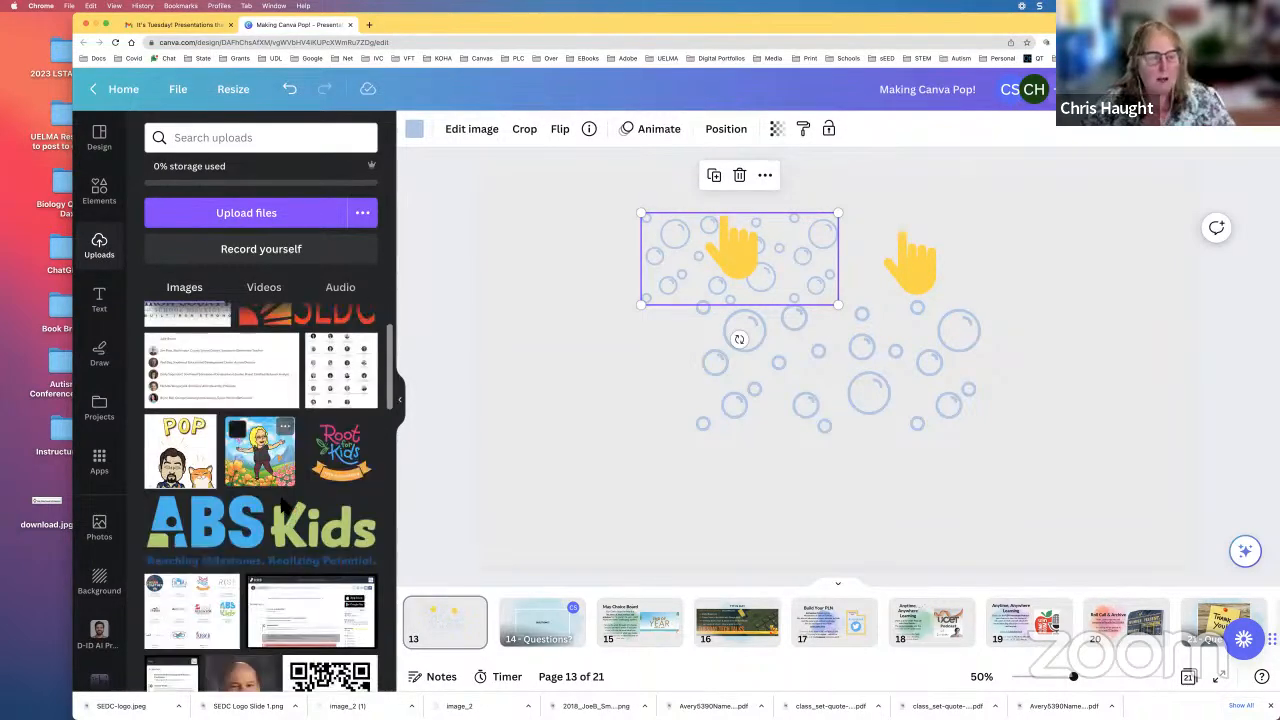
scroll(288, 510, down, 2)
scroll(288, 510, down, 3)
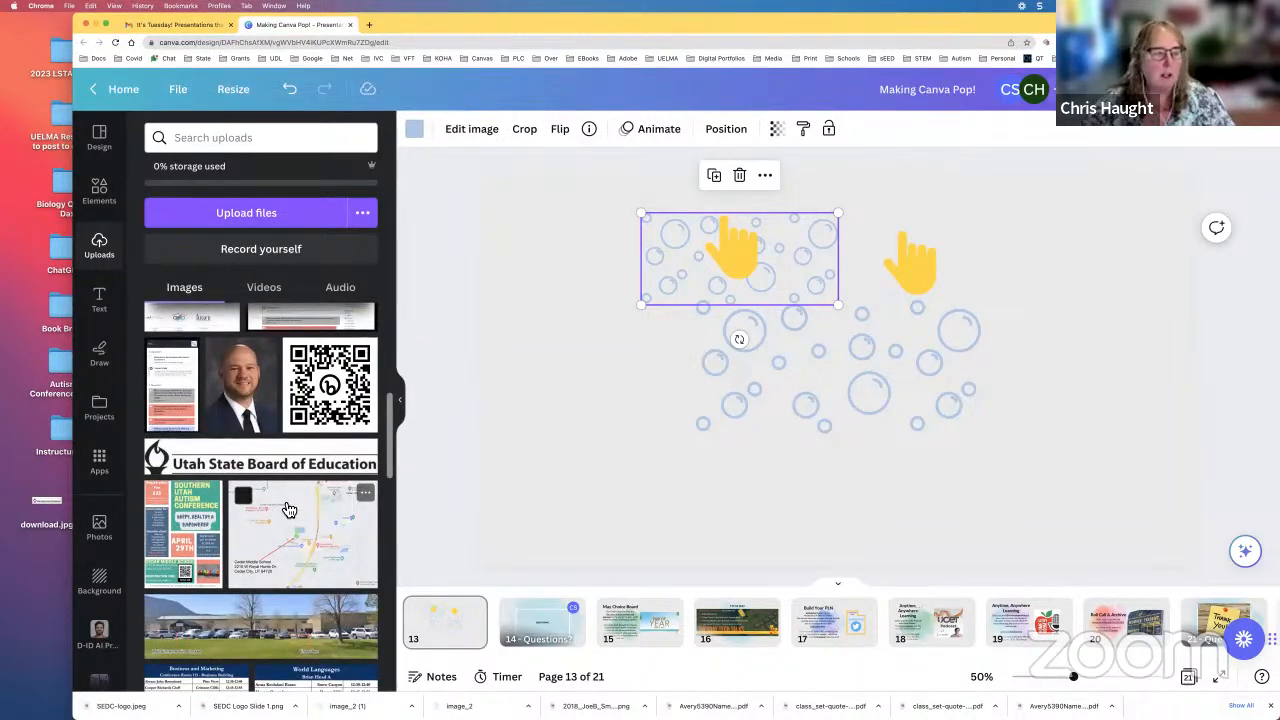
scroll(288, 510, down, 1)
scroll(288, 510, down, 6)
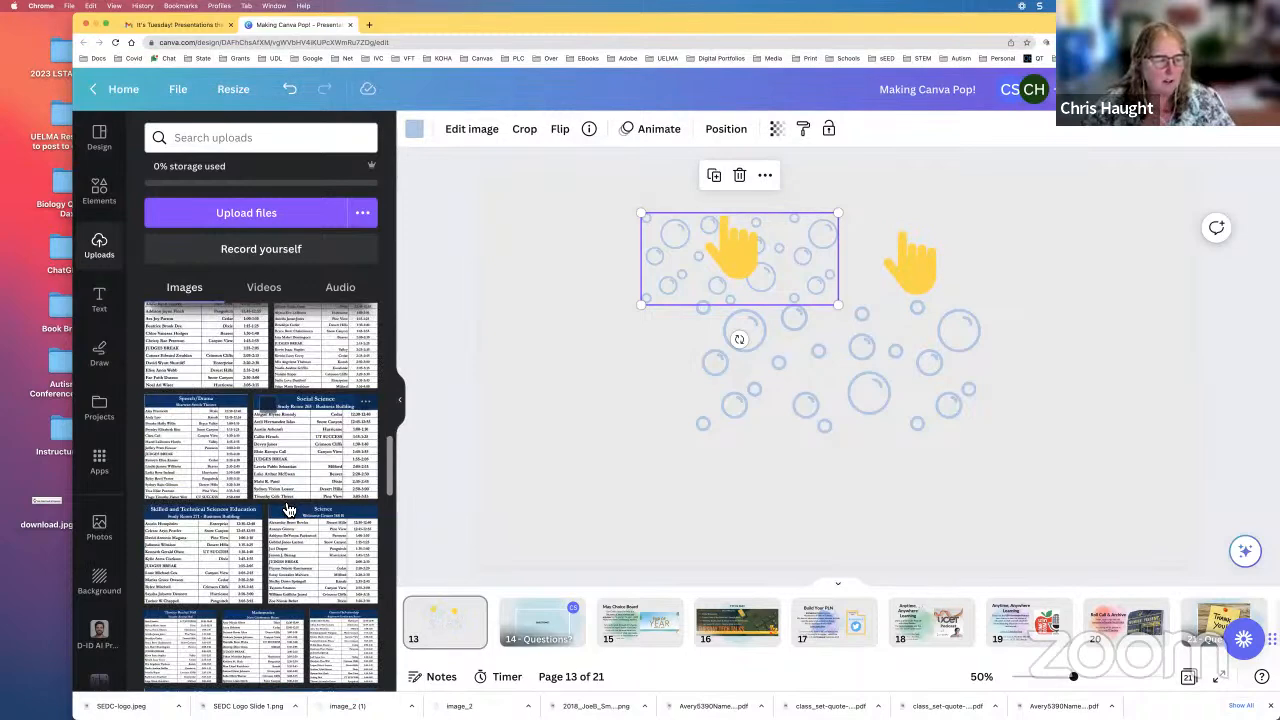
scroll(288, 510, down, 3)
scroll(288, 510, down, 5)
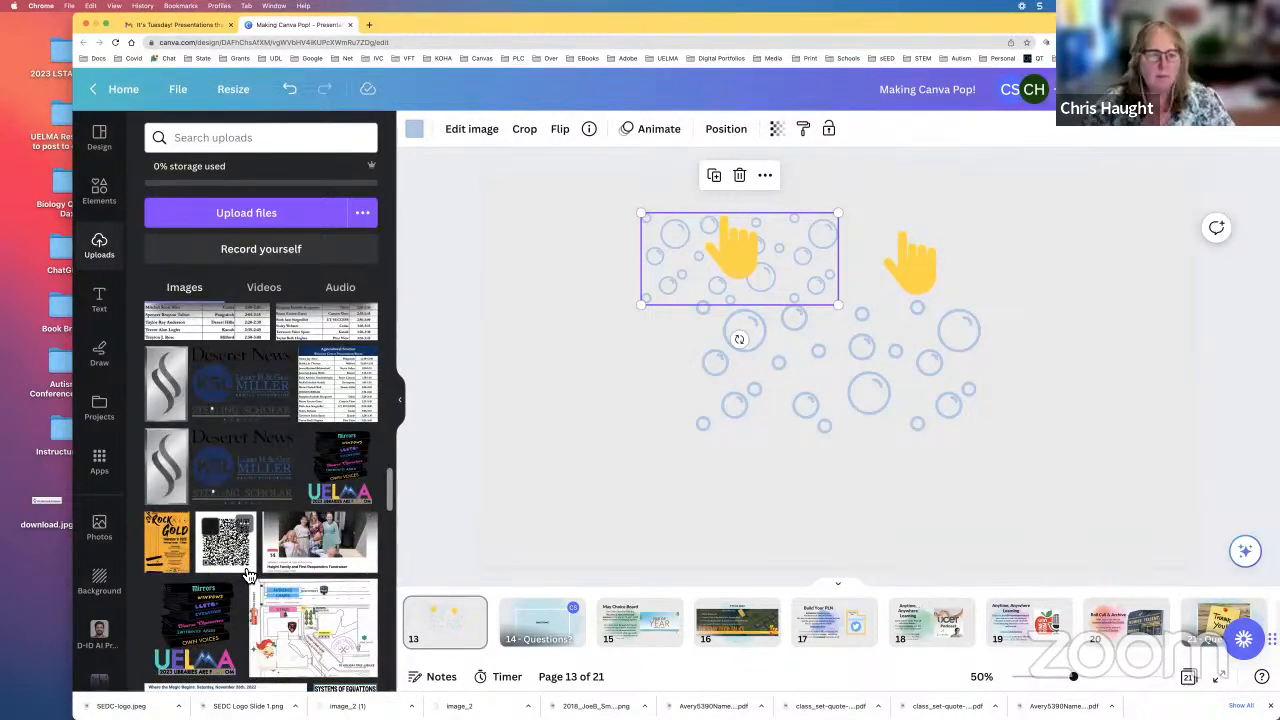
scroll(248, 572, up, 2)
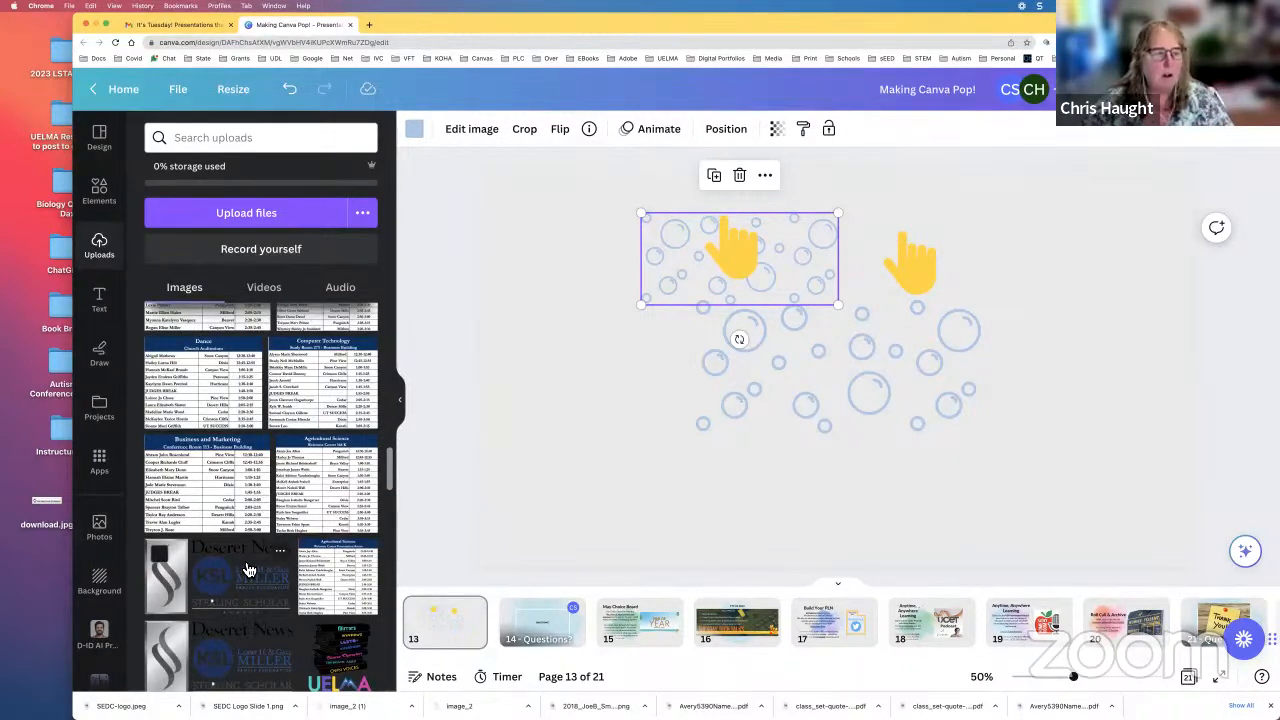
scroll(248, 570, up, 3)
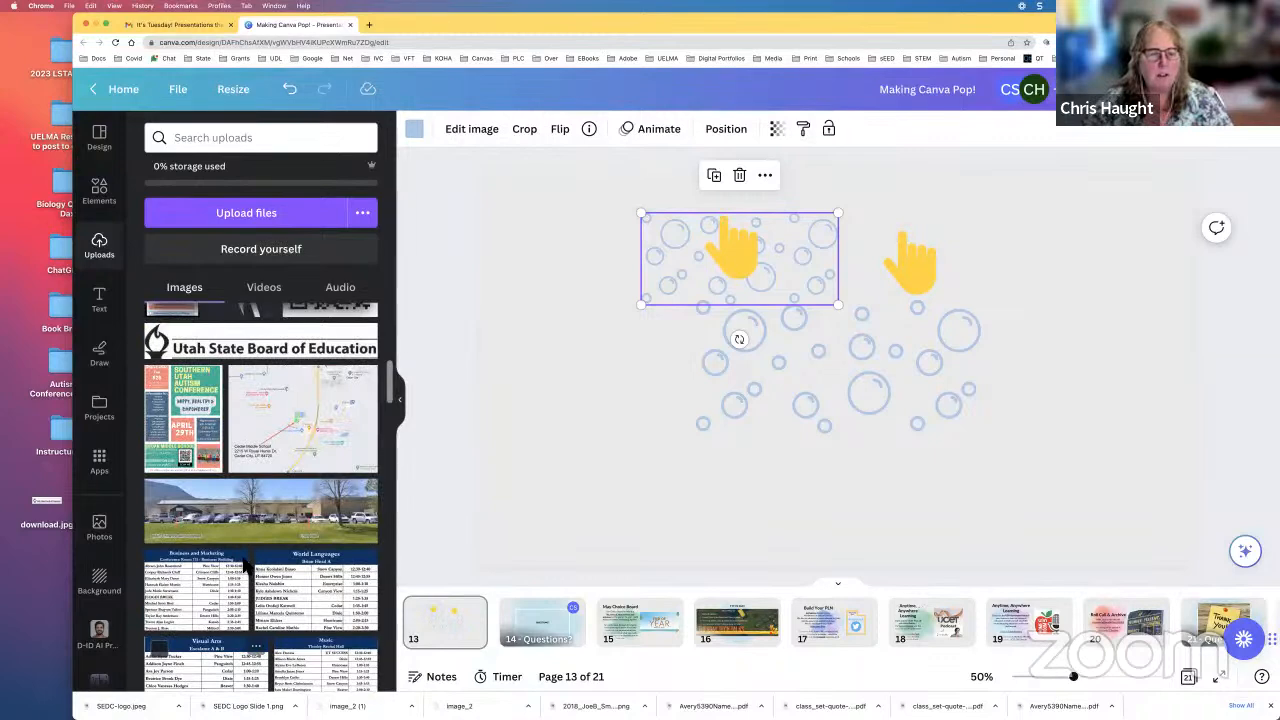
scroll(248, 568, up, 4)
scroll(255, 450, up, 3)
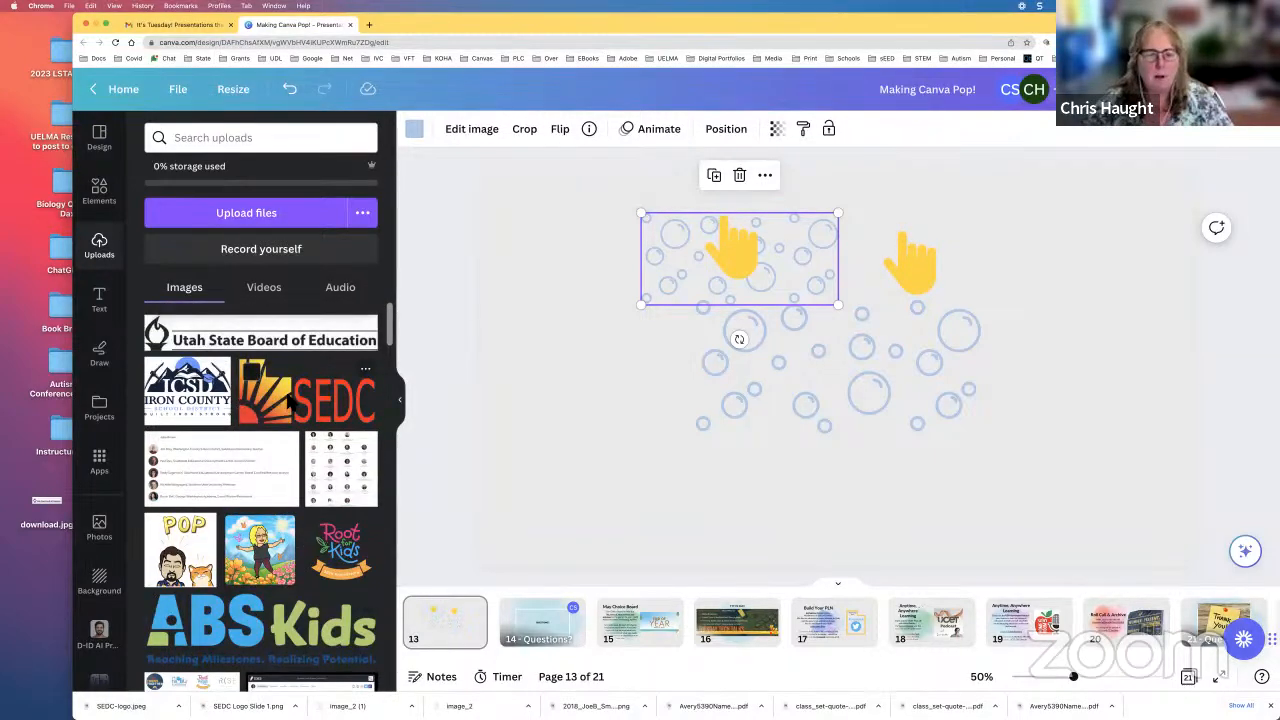
Step: Add the uploaded SEDC logo to the page, shrink it and place it near the page's lower-left corner
click(283, 402)
drag(1107, 501, 791, 344)
drag(669, 278, 634, 477)
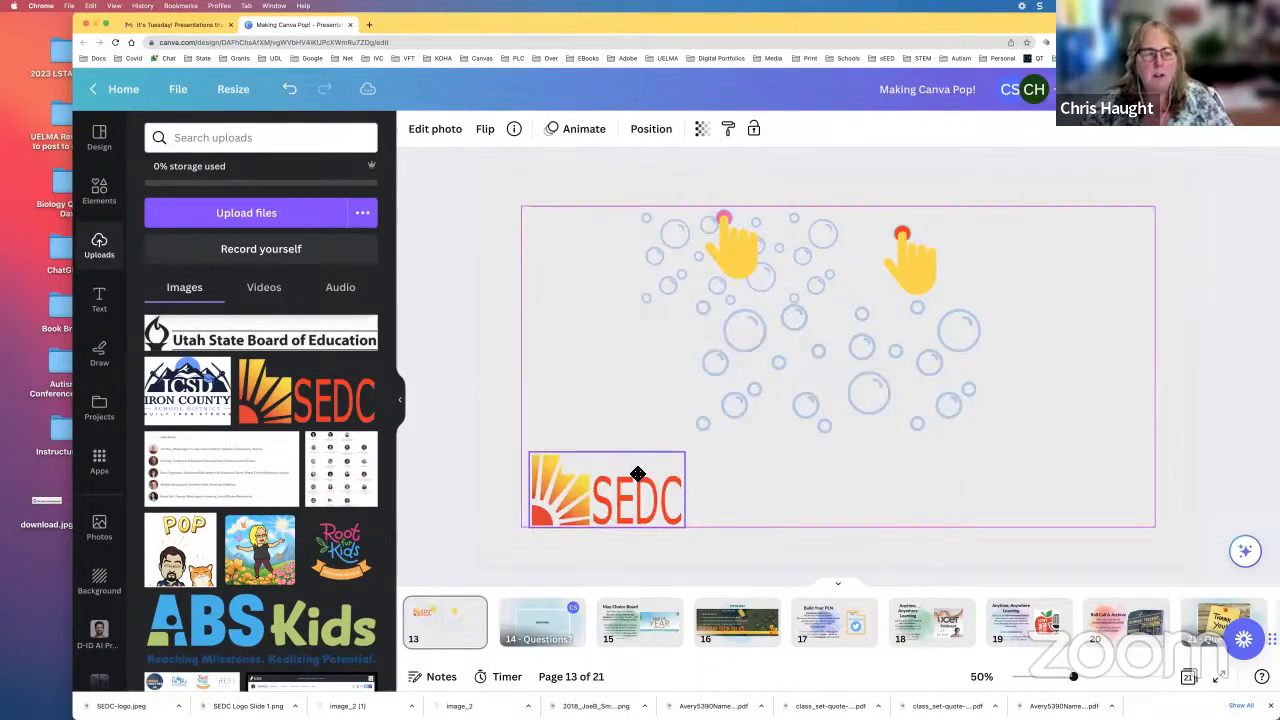
click(887, 457)
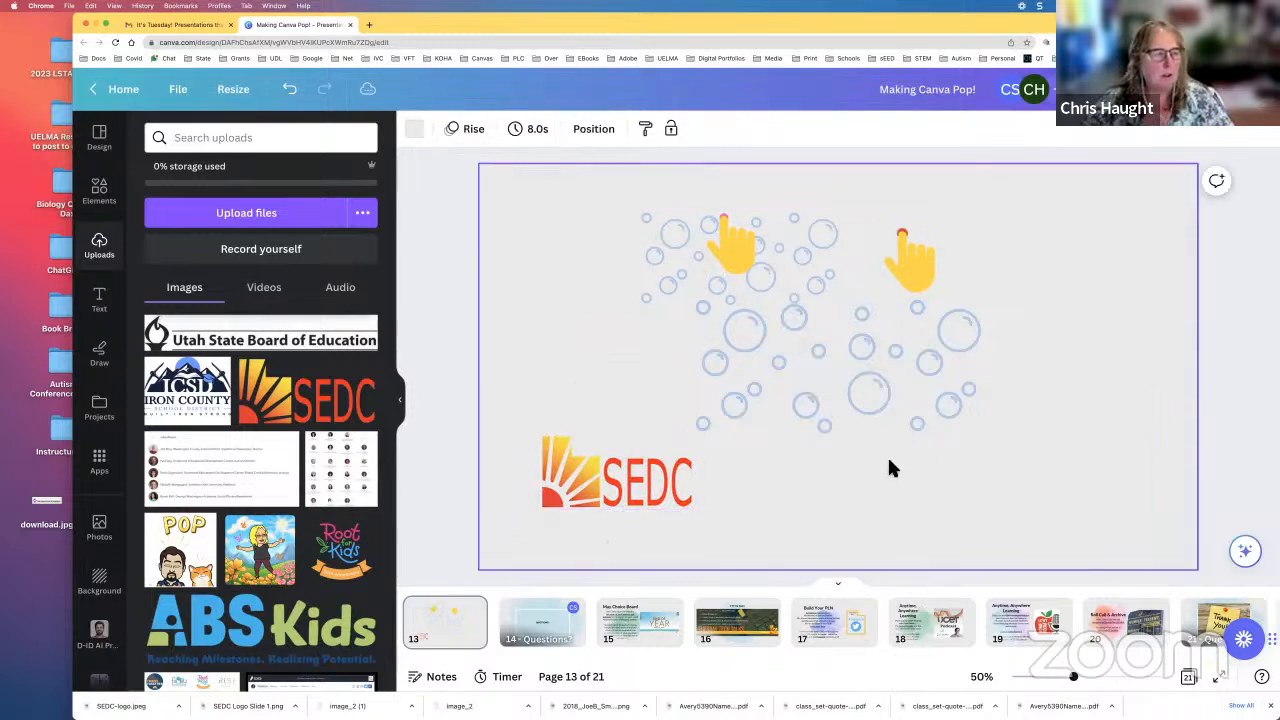
Step: Examine the ways to upload files, from the computer and from sources such as Google Drive, Dropbox and Google Photos
click(257, 213)
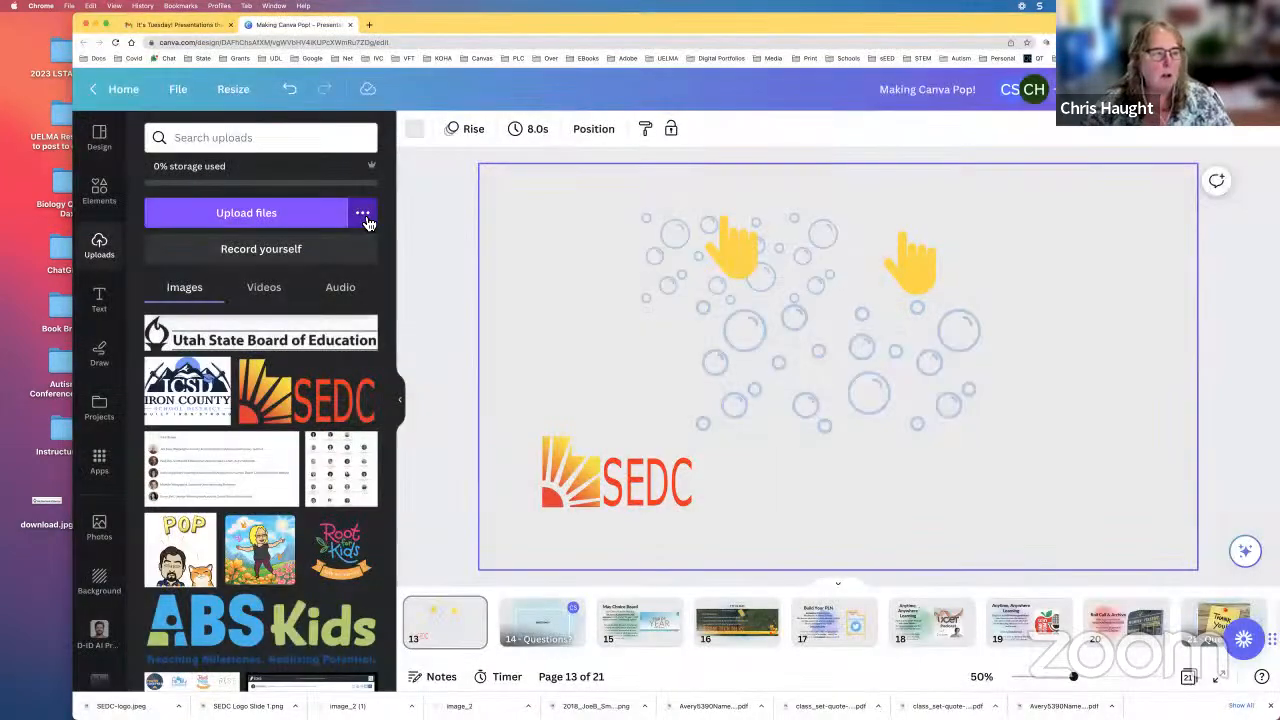
click(361, 218)
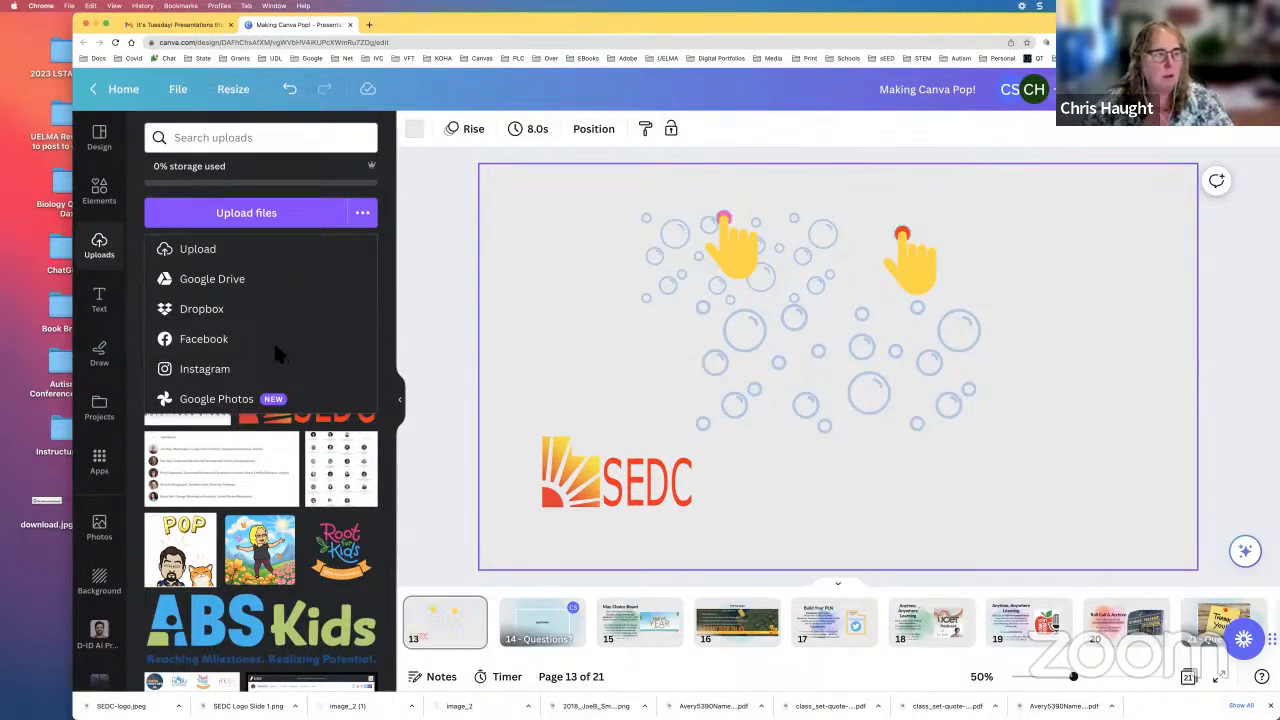
click(297, 138)
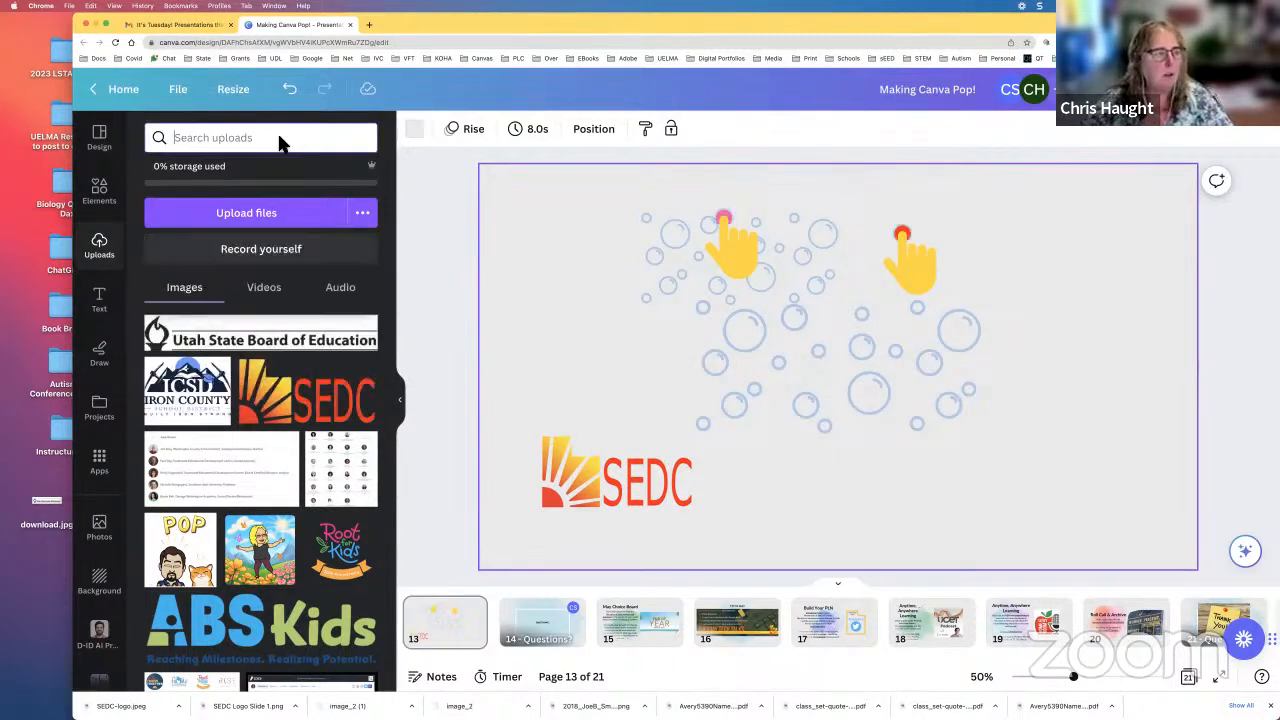
Step: Add the pink GLOW font combination and place it in the lower-right part of the page
click(106, 304)
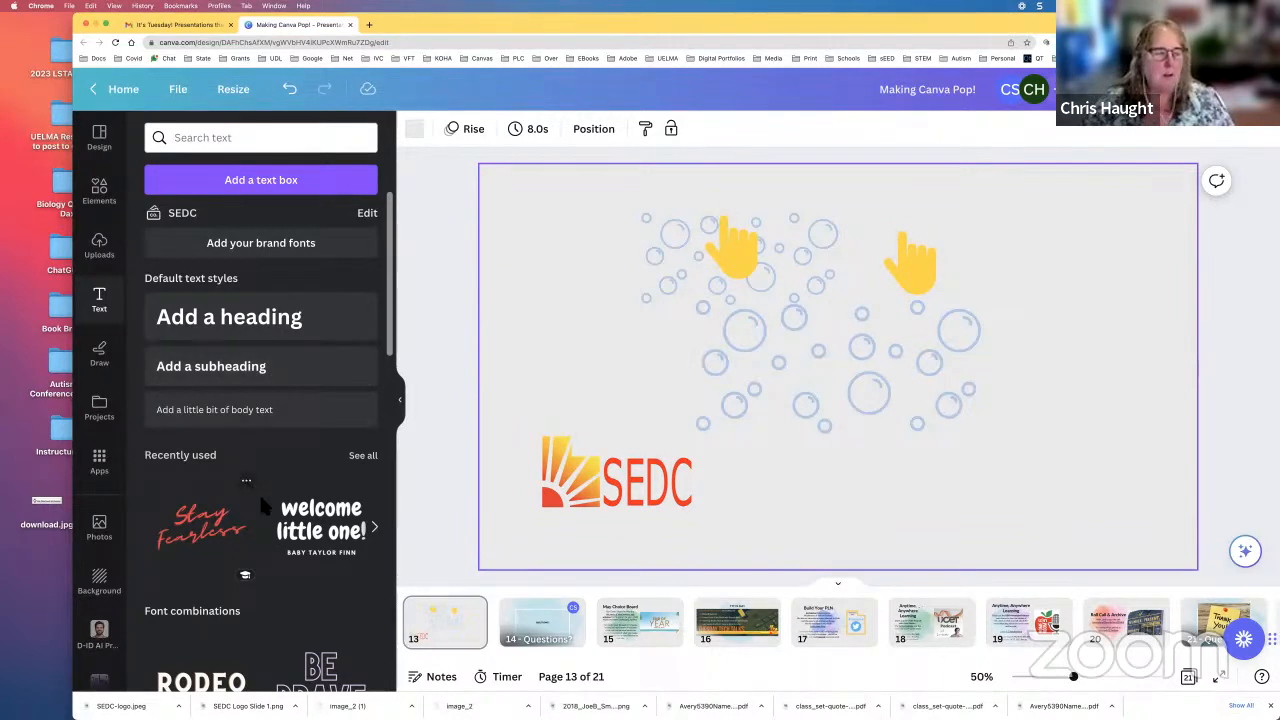
scroll(259, 492, down, 4)
scroll(318, 600, down, 1)
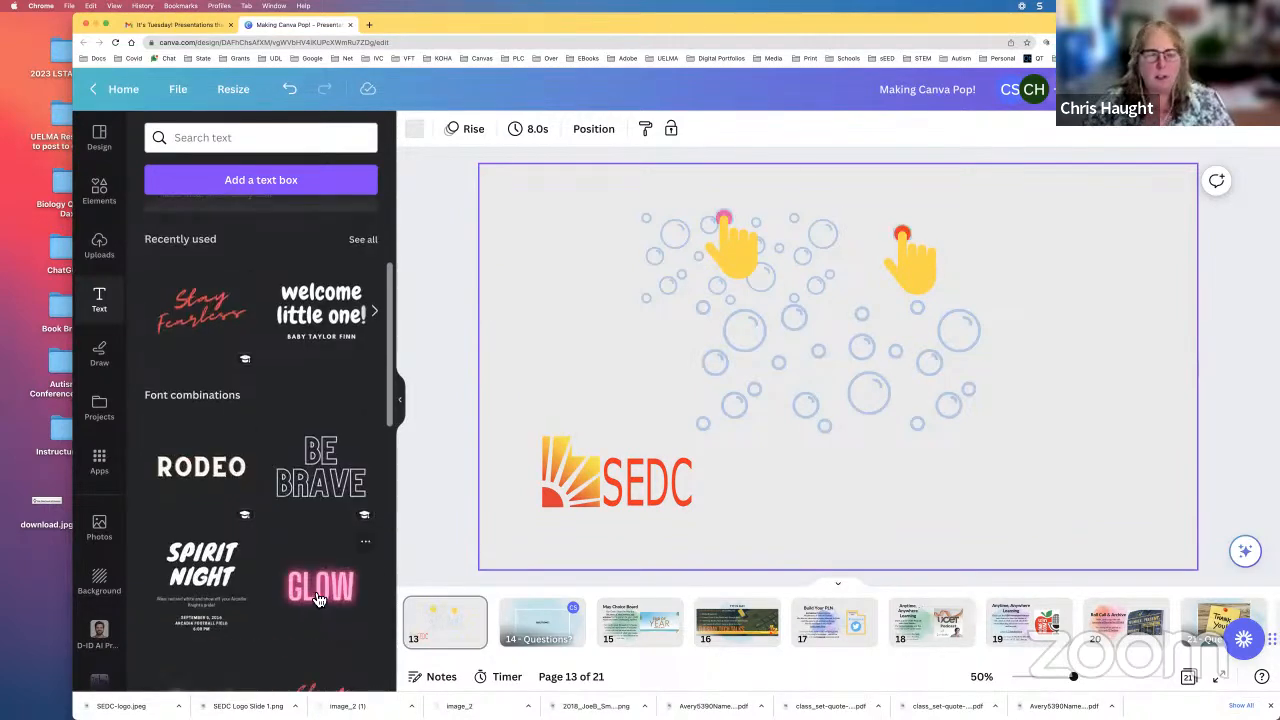
click(318, 598)
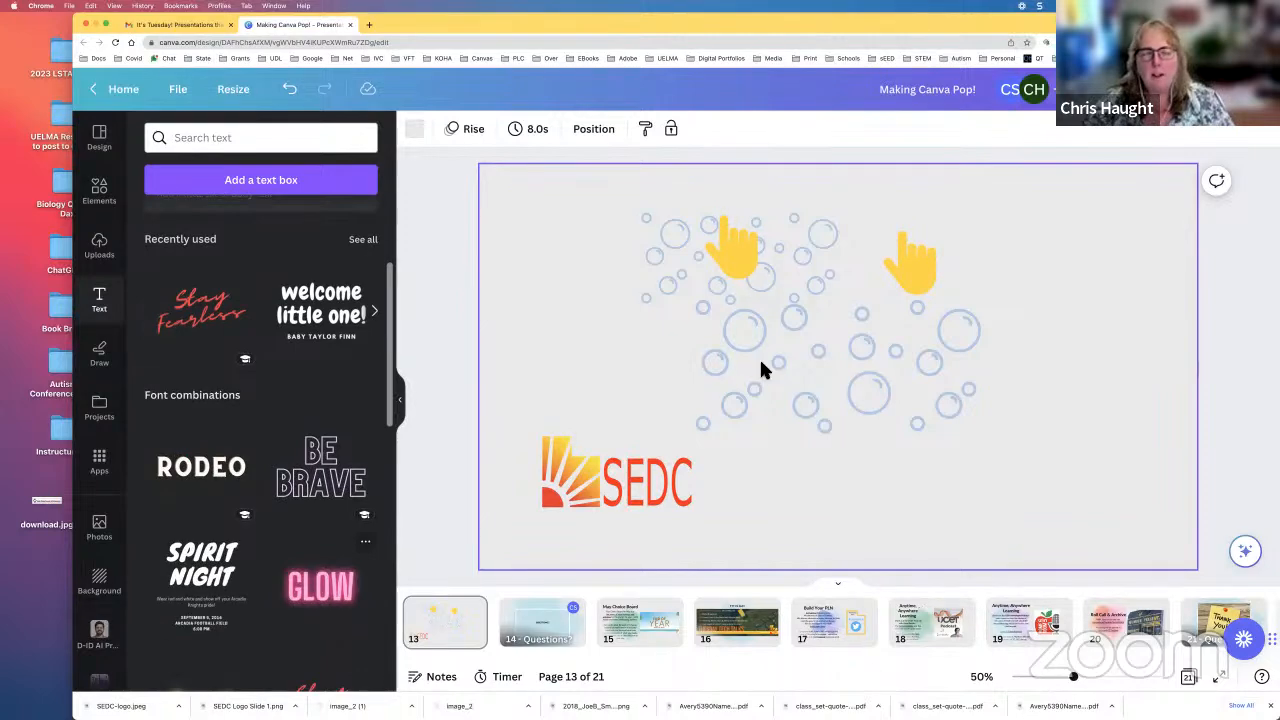
drag(766, 368, 980, 450)
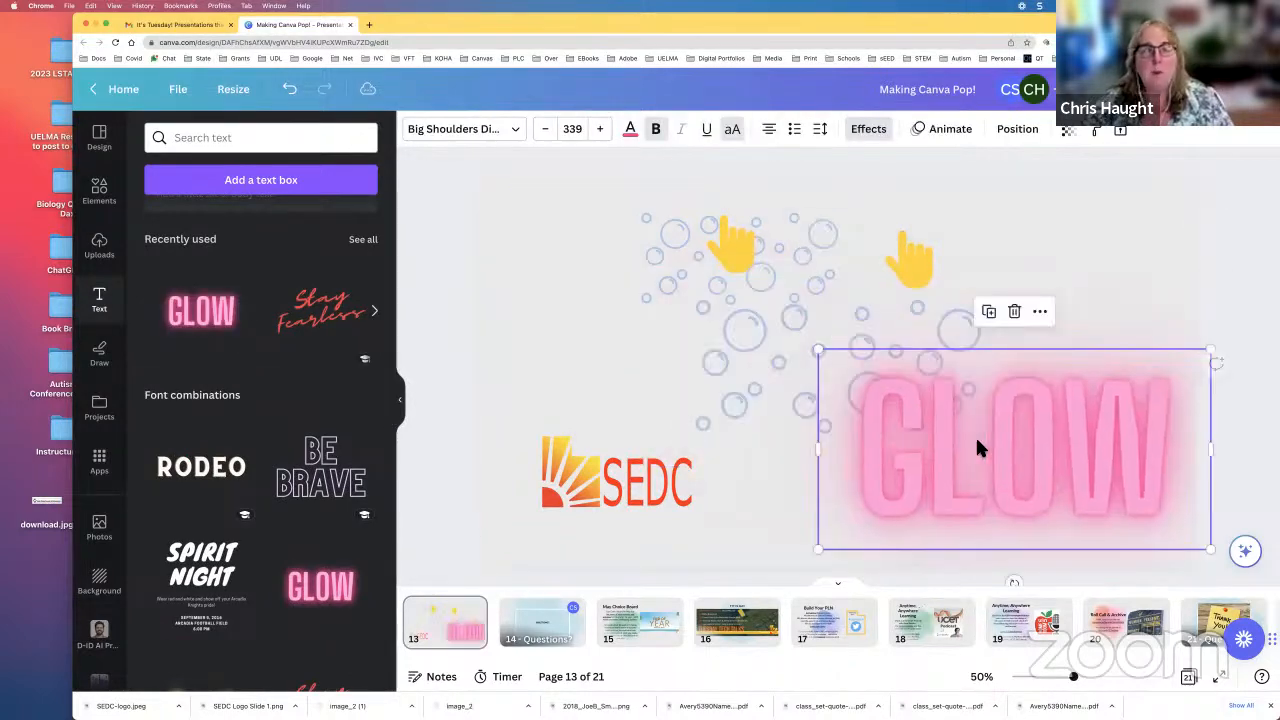
Step: Recolor the GLOW text with the orange-red document color and apply the change across all pages
click(631, 131)
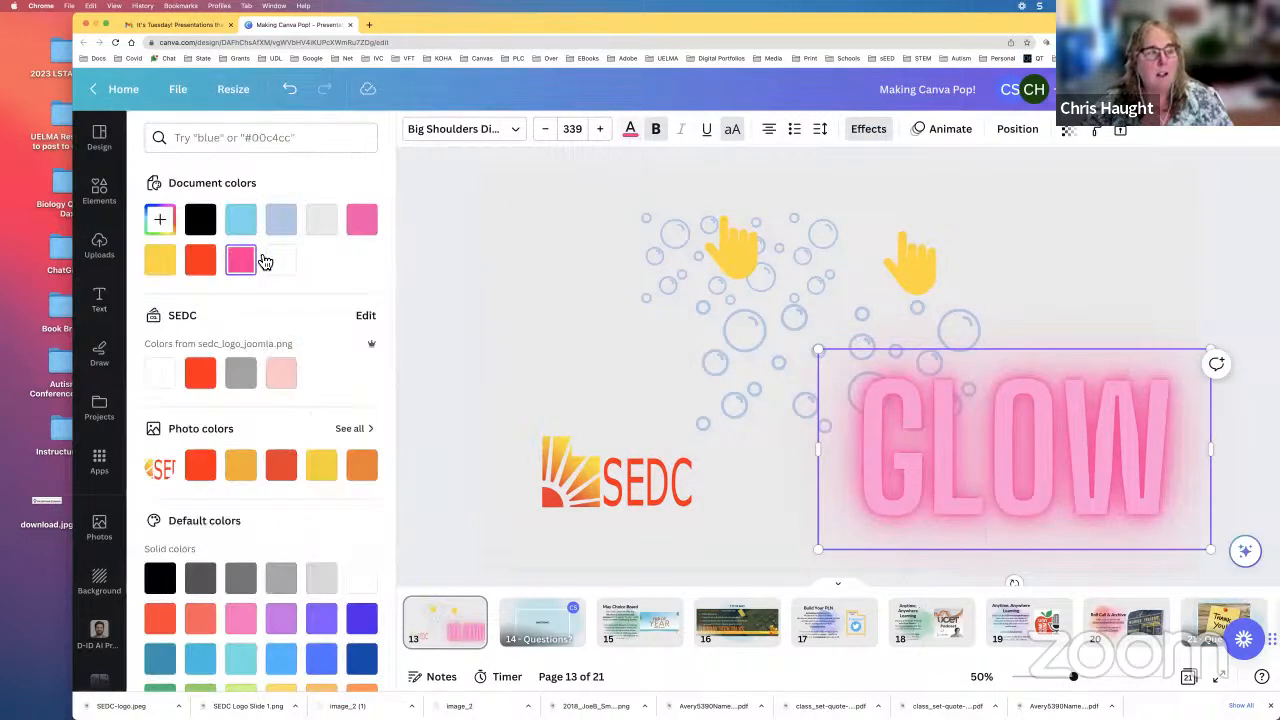
click(199, 264)
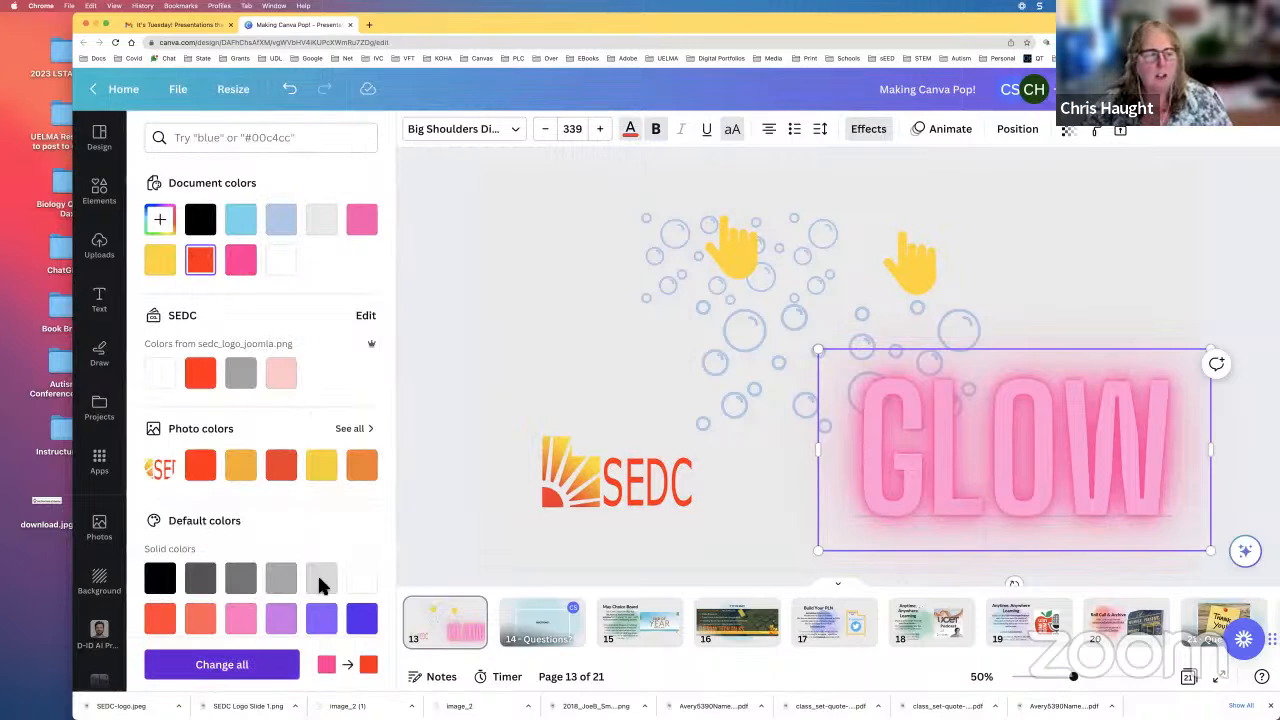
click(222, 662)
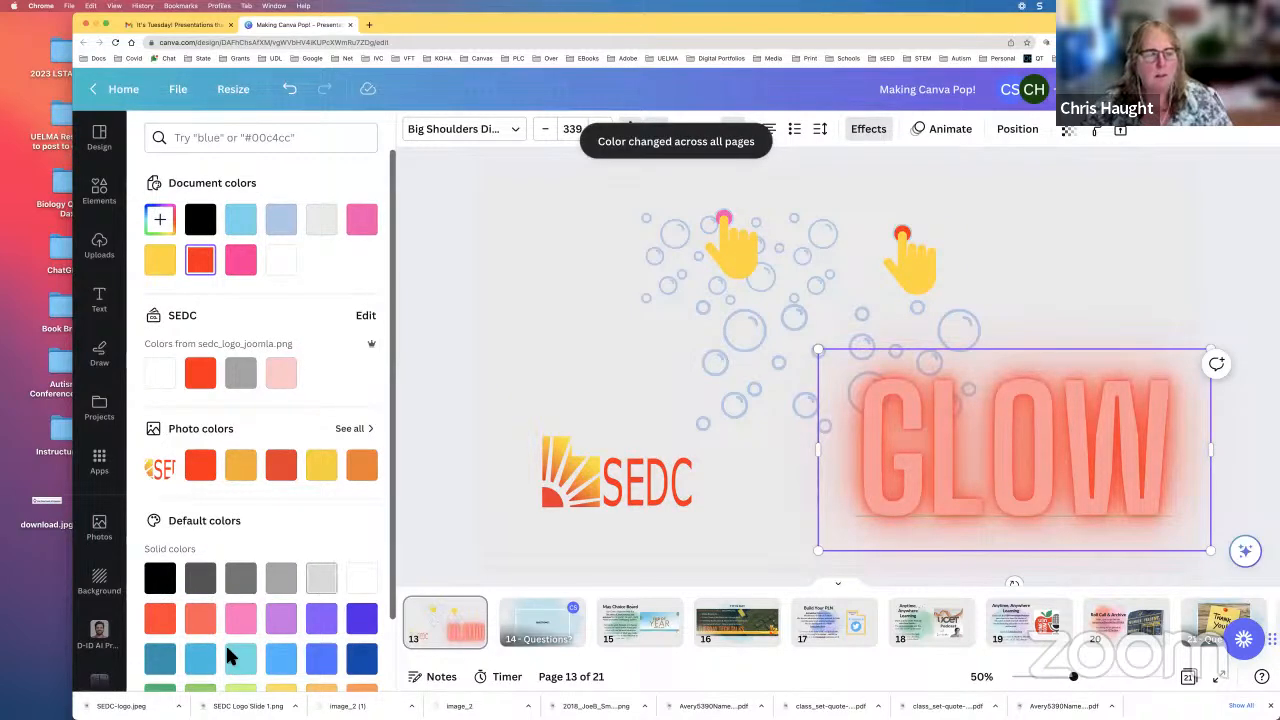
Step: Recolor the GLOW text with the light-blue document color and apply the change across all pages
click(250, 227)
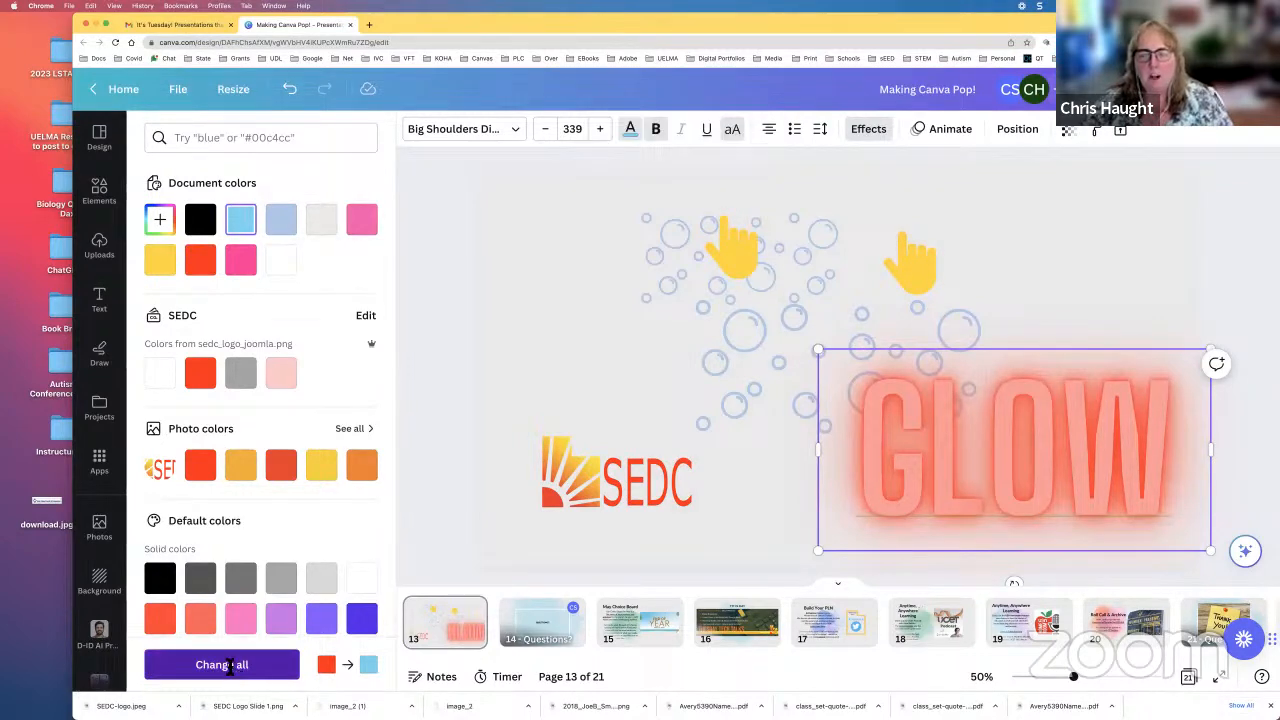
click(224, 665)
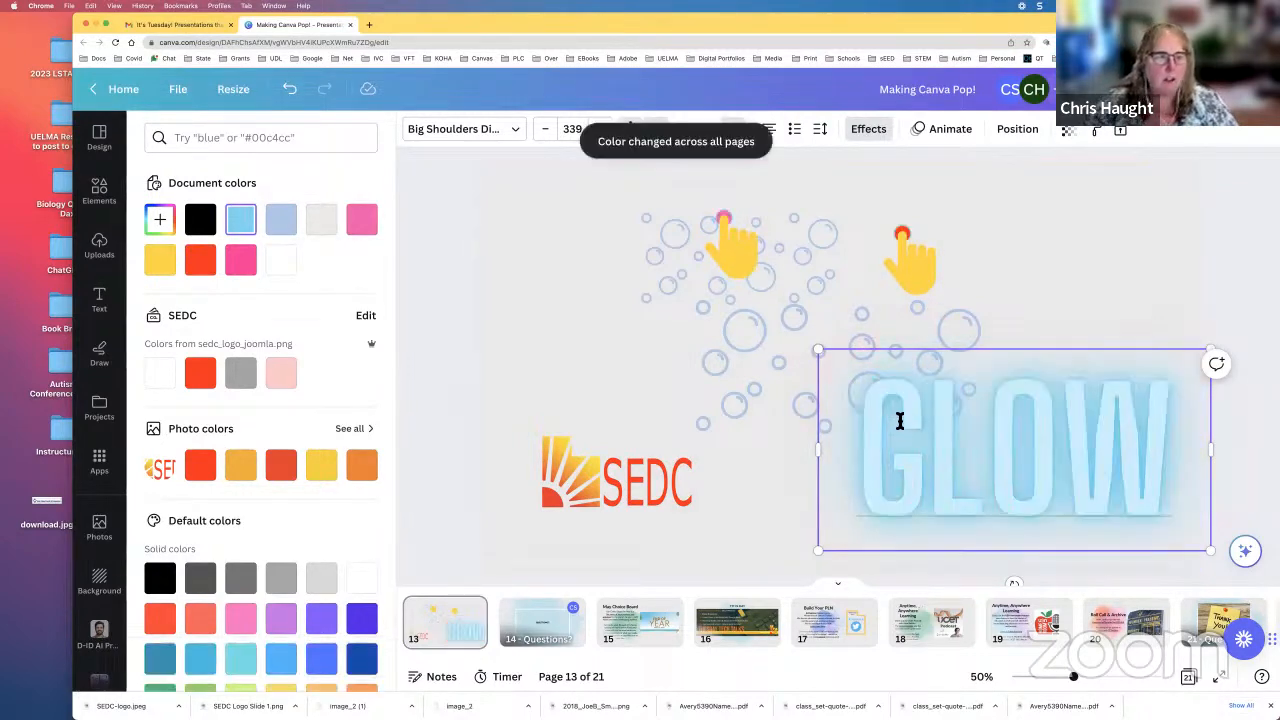
click(1075, 227)
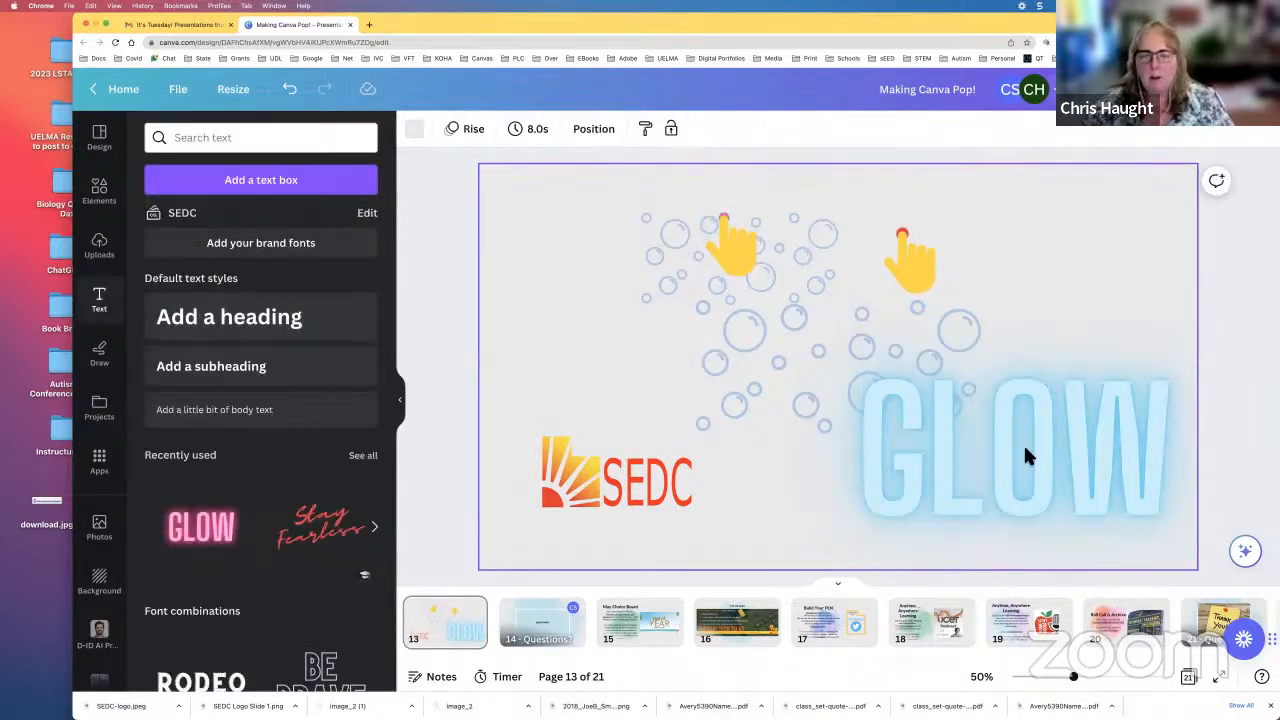
Step: Add a plain text box with the default paragraph text to the page and look over the default text styles
click(920, 420)
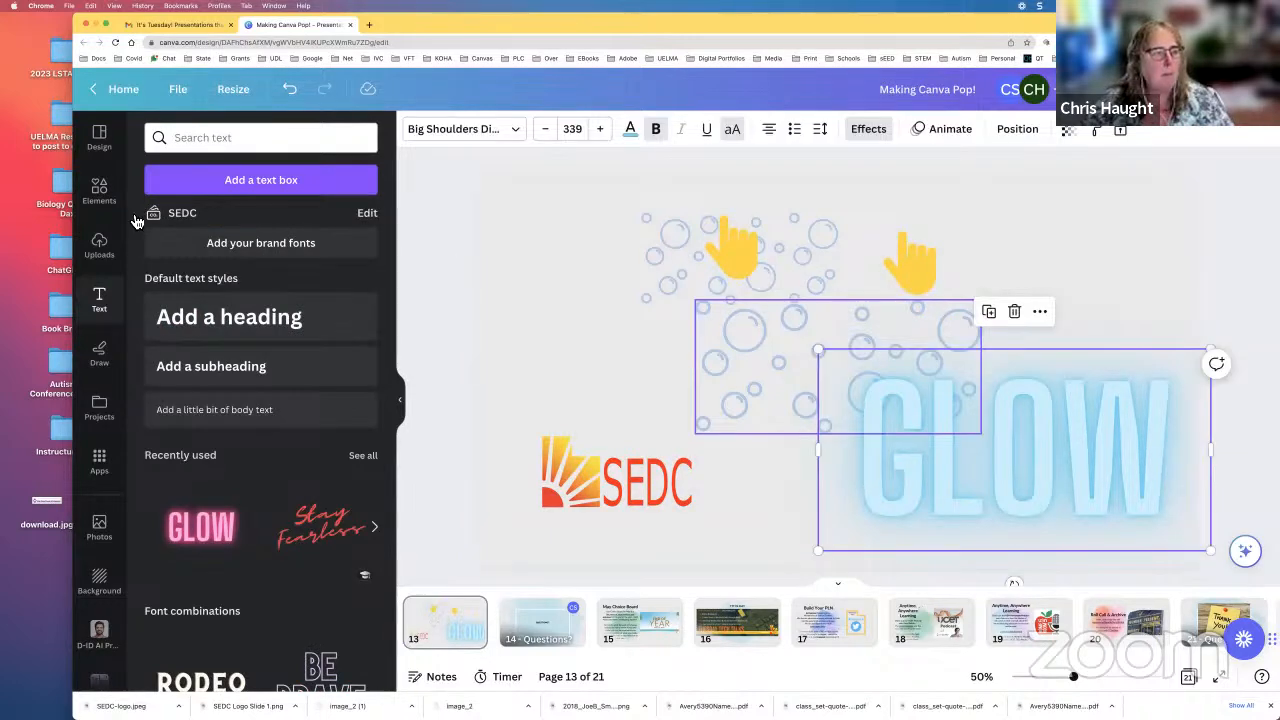
click(235, 187)
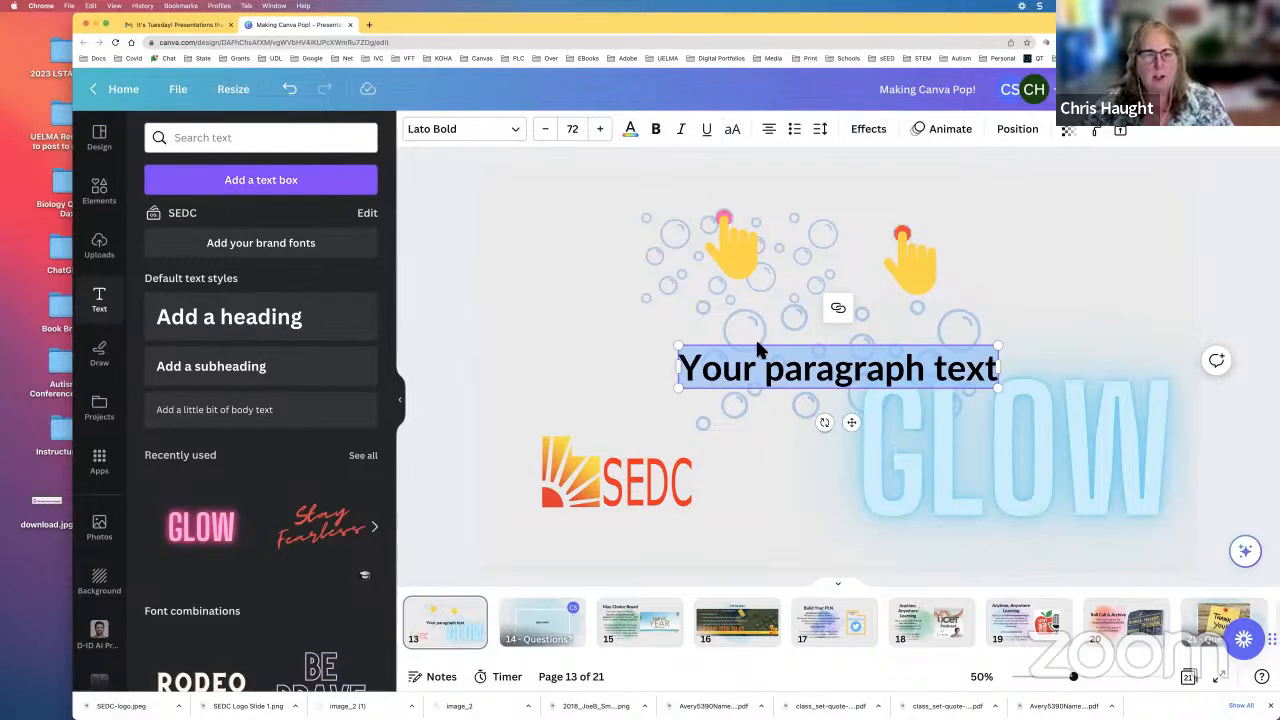
click(822, 360)
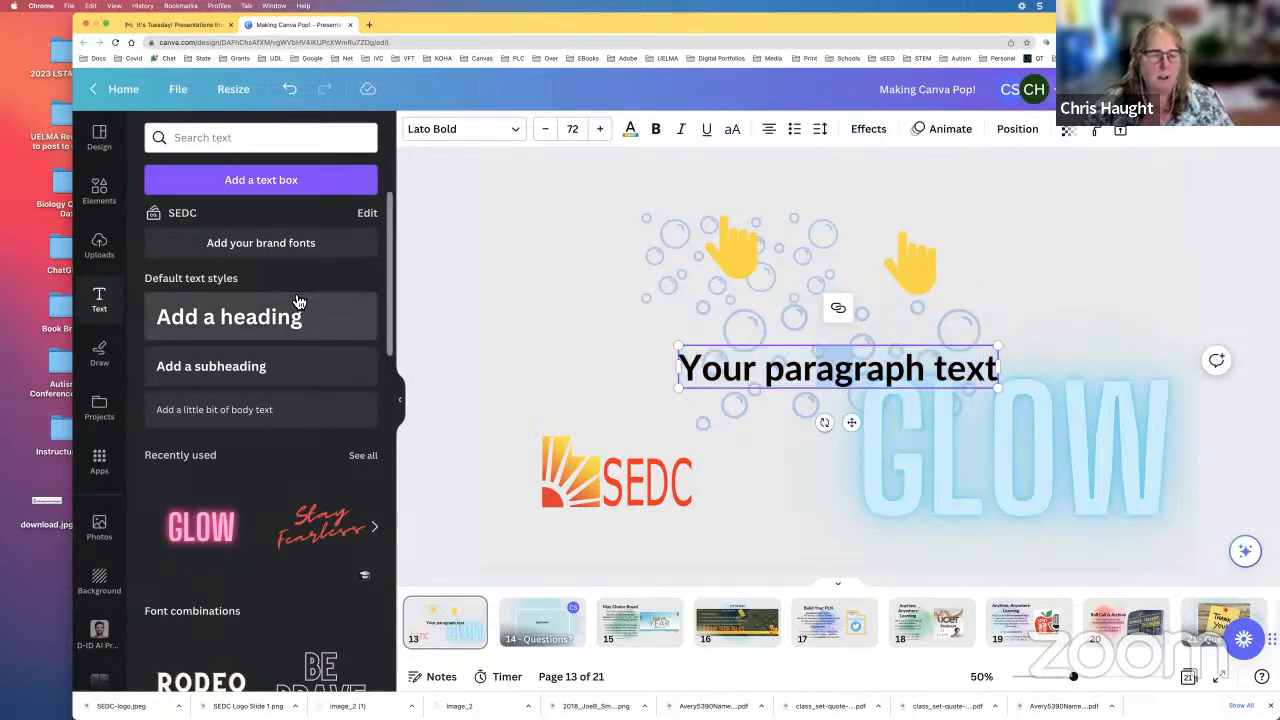
scroll(300, 308, down, 1)
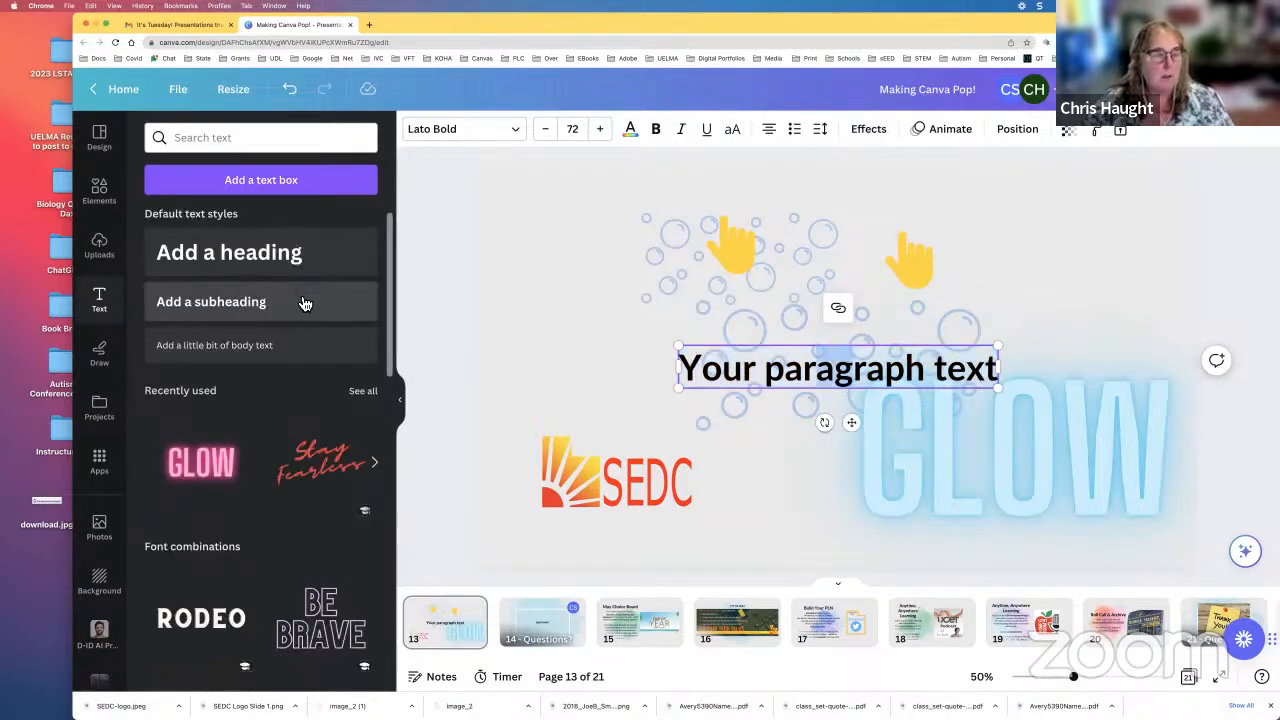
Step: Switch to the Draw tools and set the red marker's color to the light-blue document color
click(102, 355)
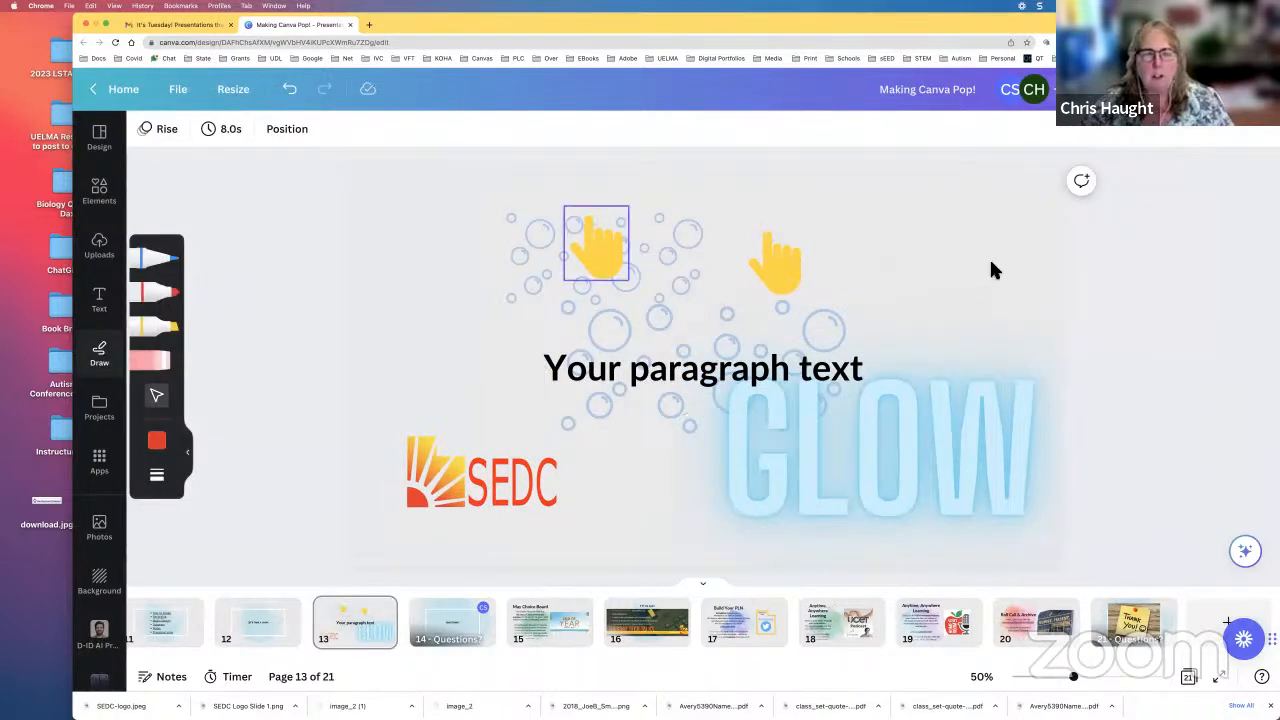
drag(899, 233, 939, 259)
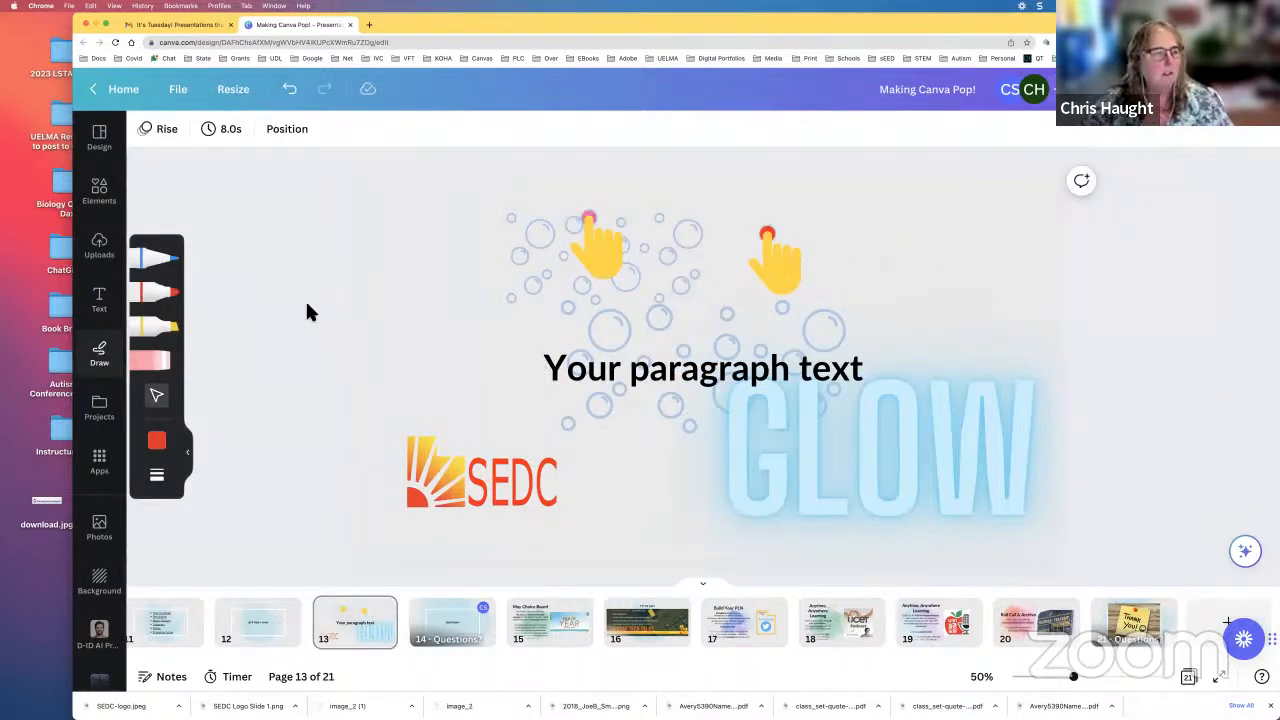
click(158, 439)
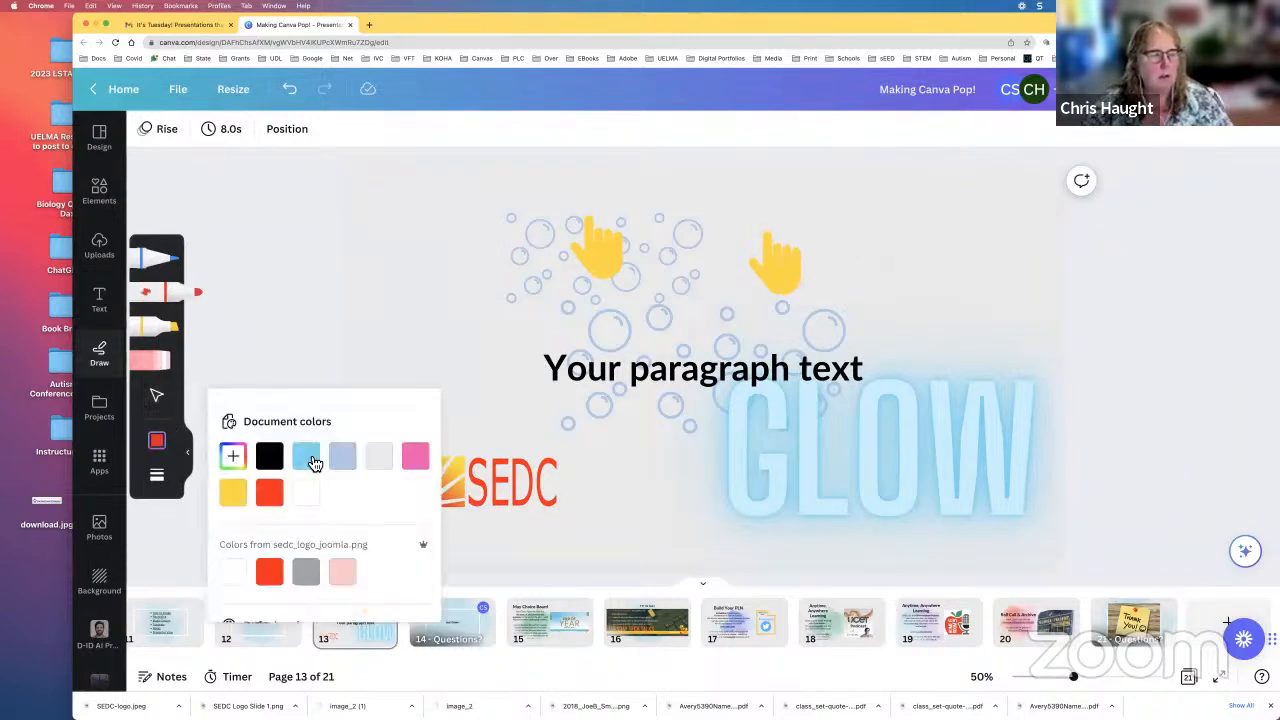
click(311, 458)
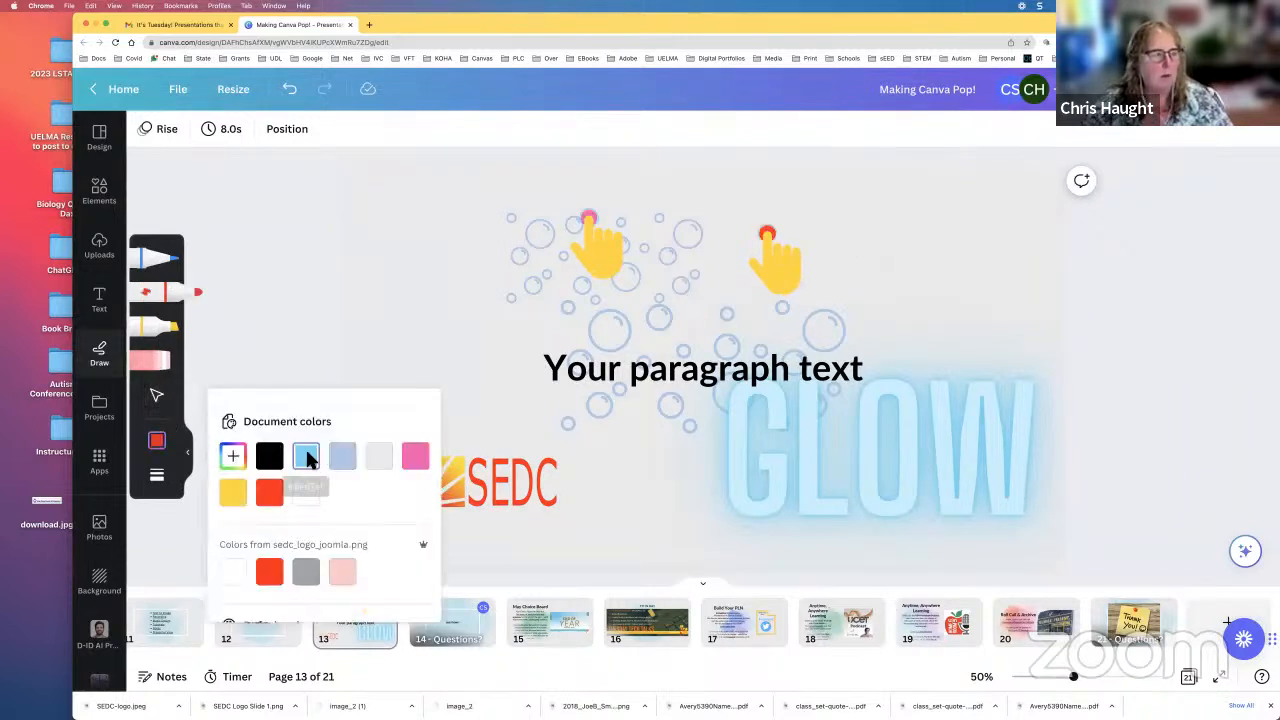
Step: Put the drawing pen away and look over the designs and folders in Projects
click(163, 265)
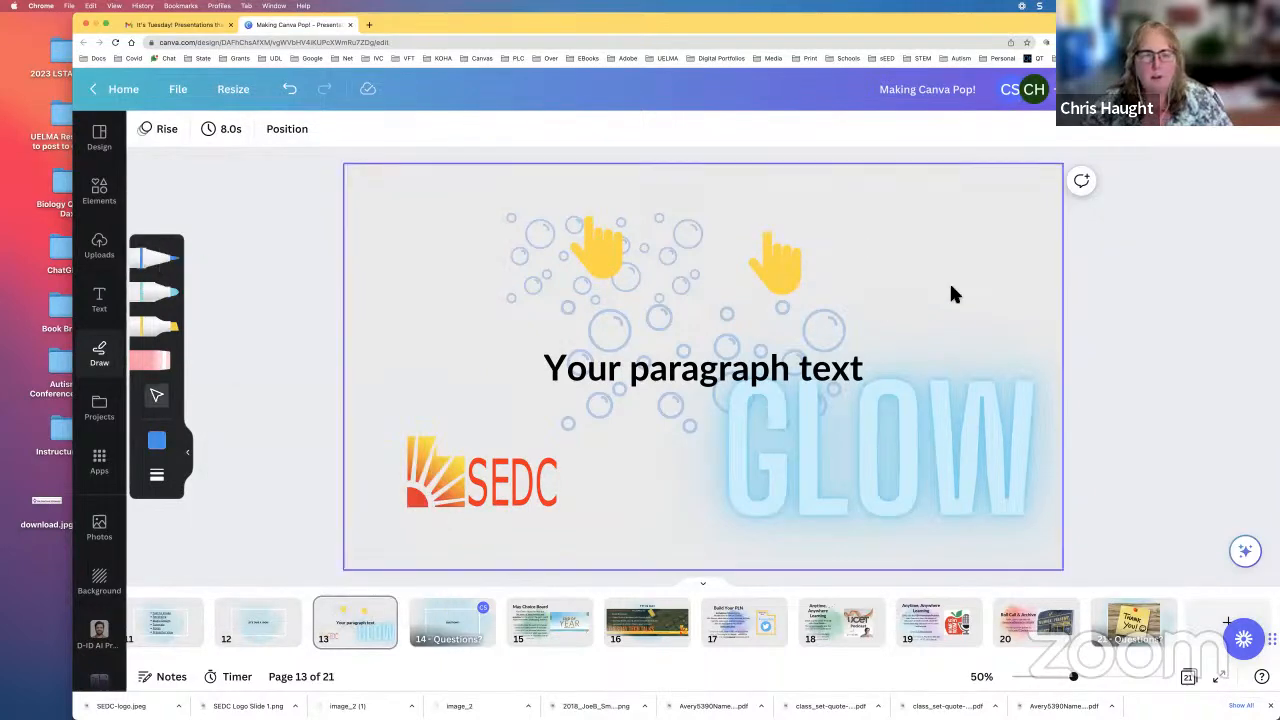
drag(974, 296, 857, 226)
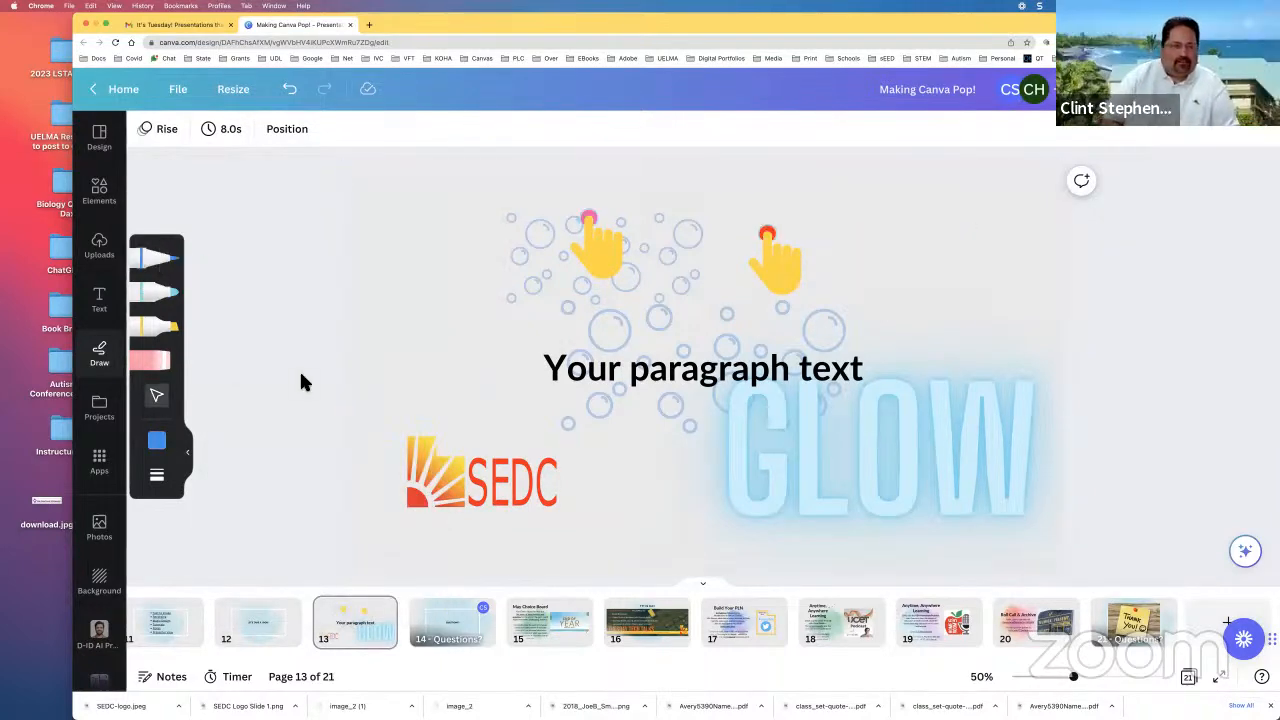
click(101, 408)
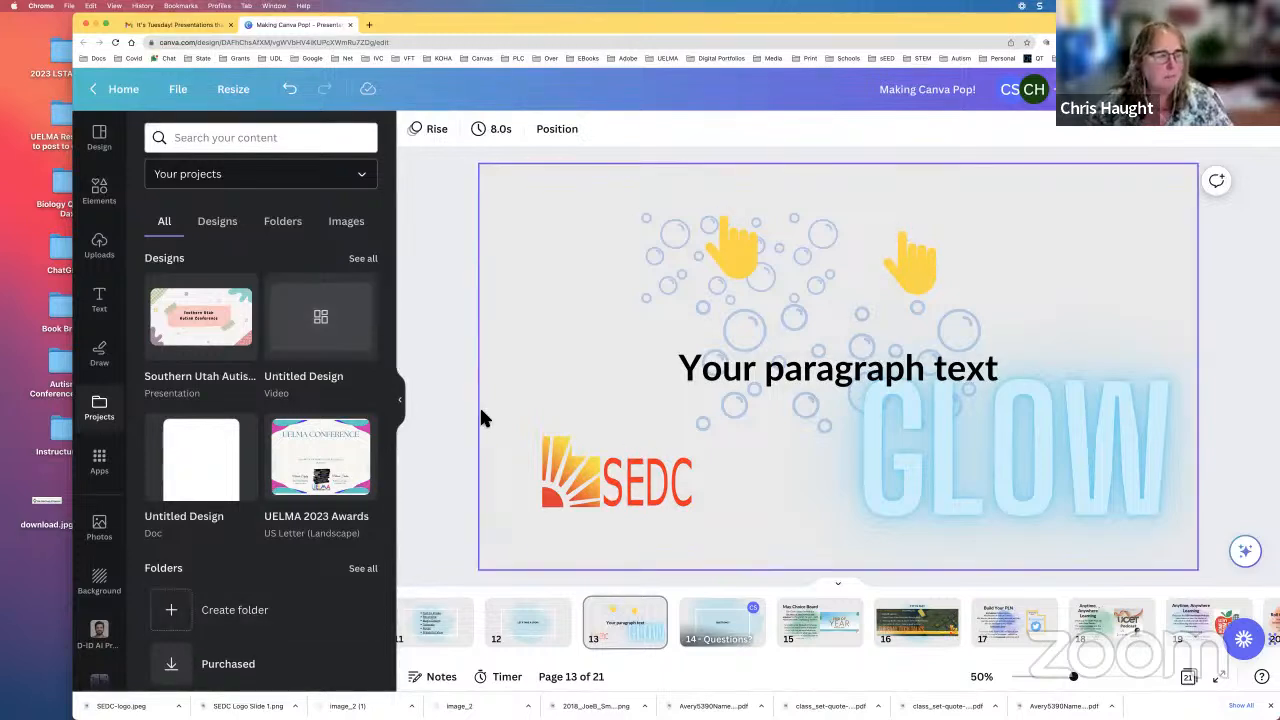
Step: Generate images of "Fried eggs on a plate with salad" with Text to Image and add the one with two eggs to the page
click(110, 467)
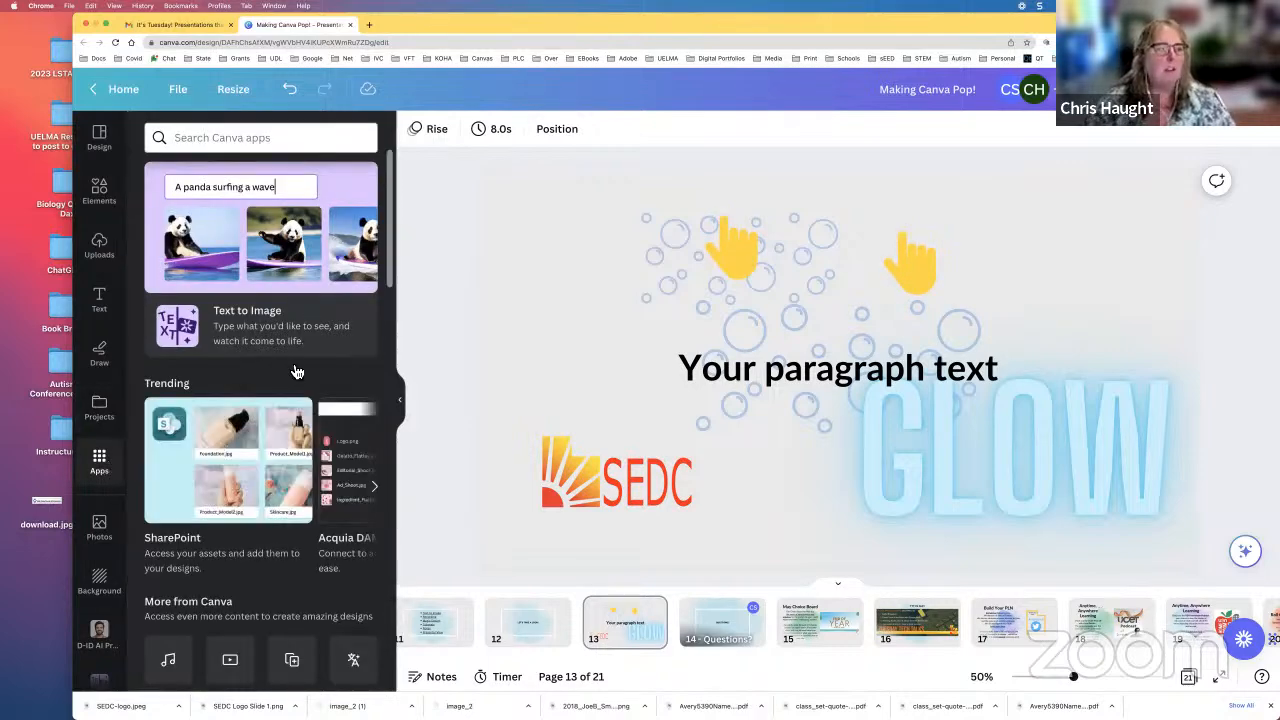
click(250, 323)
click(224, 301)
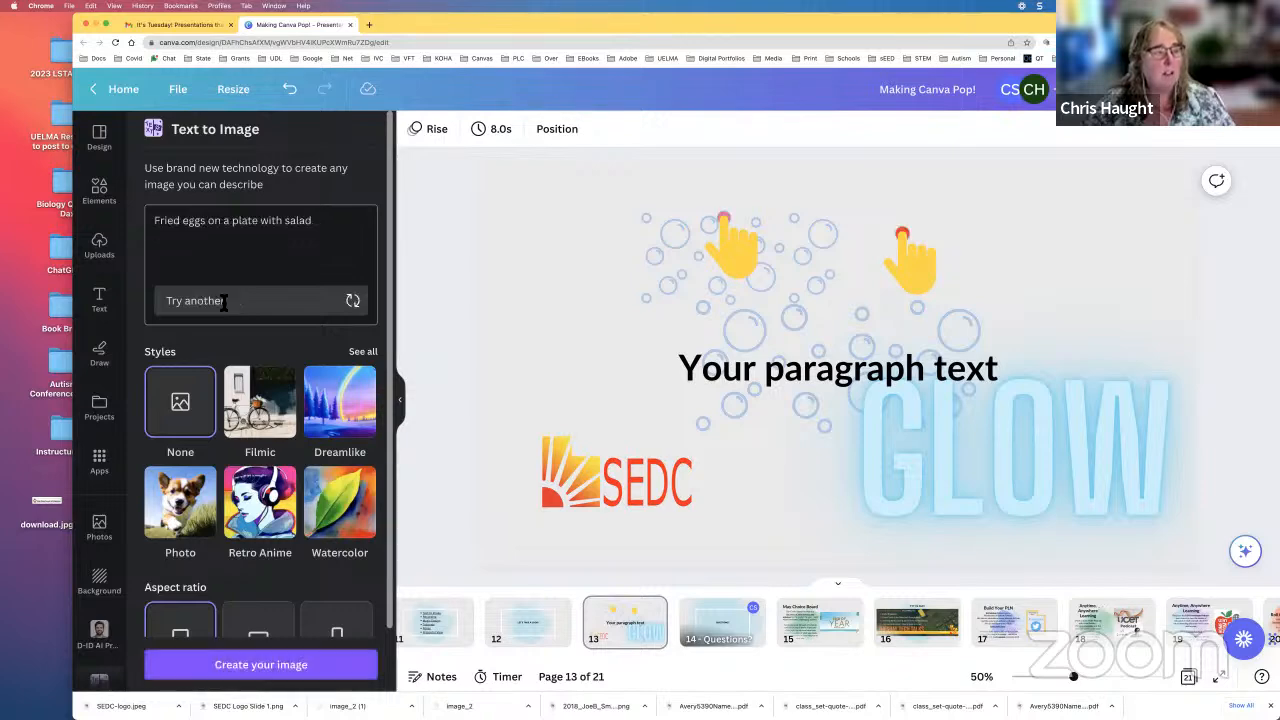
click(216, 242)
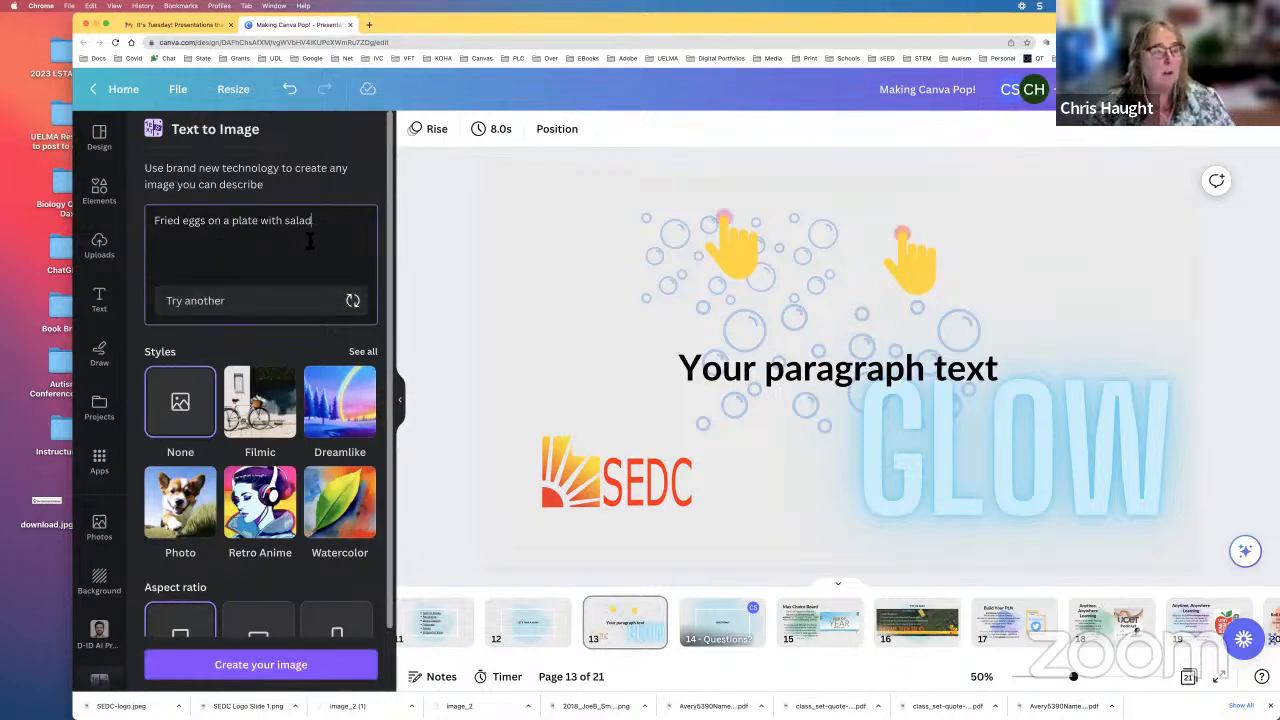
click(286, 666)
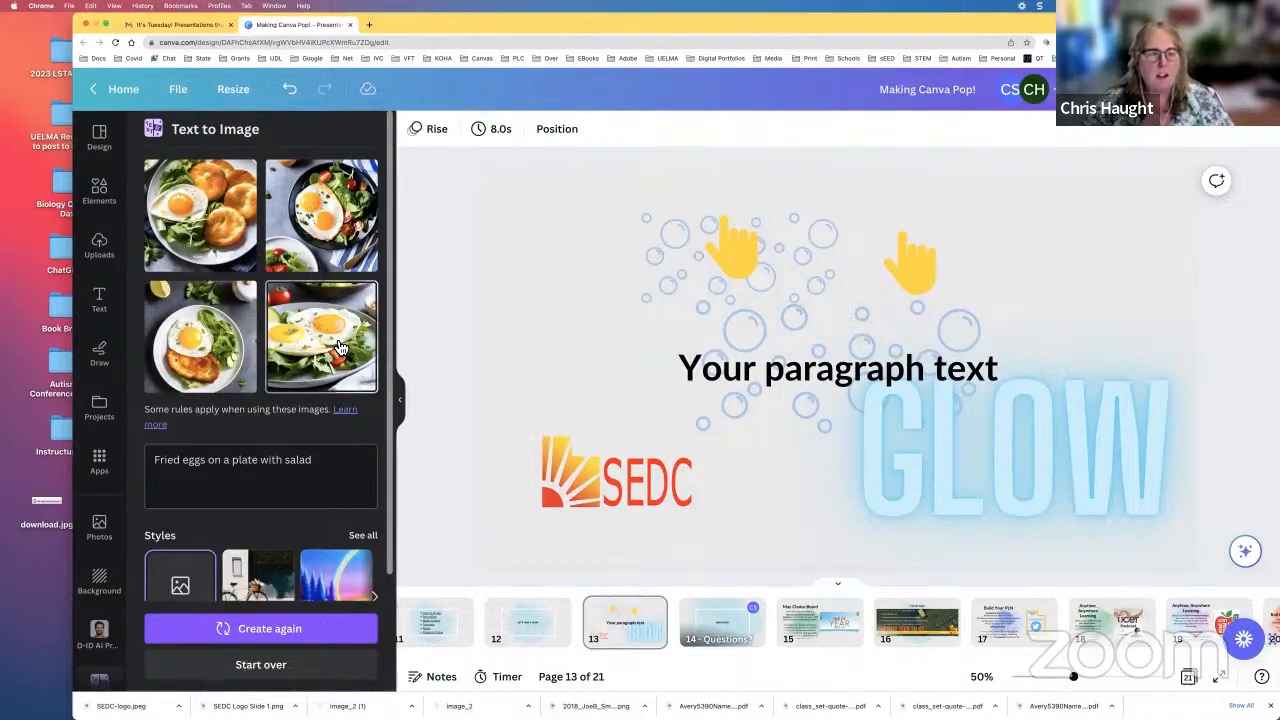
click(340, 347)
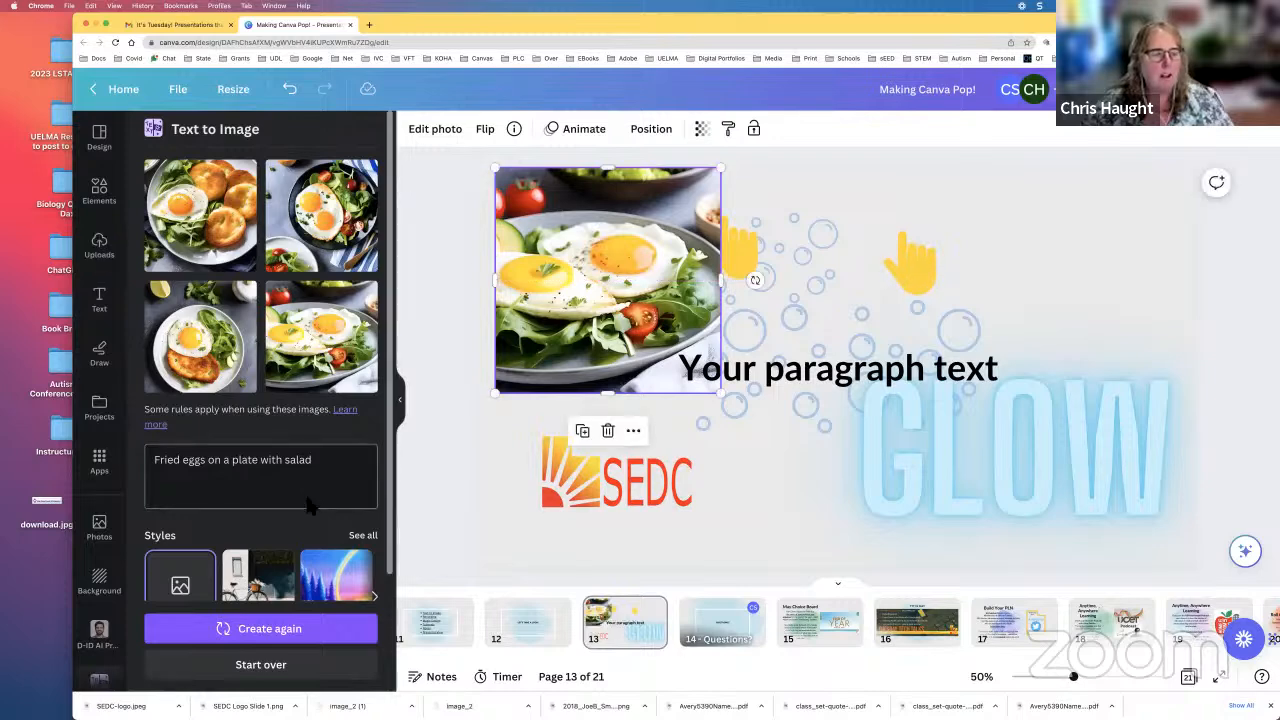
scroll(310, 505, down, 3)
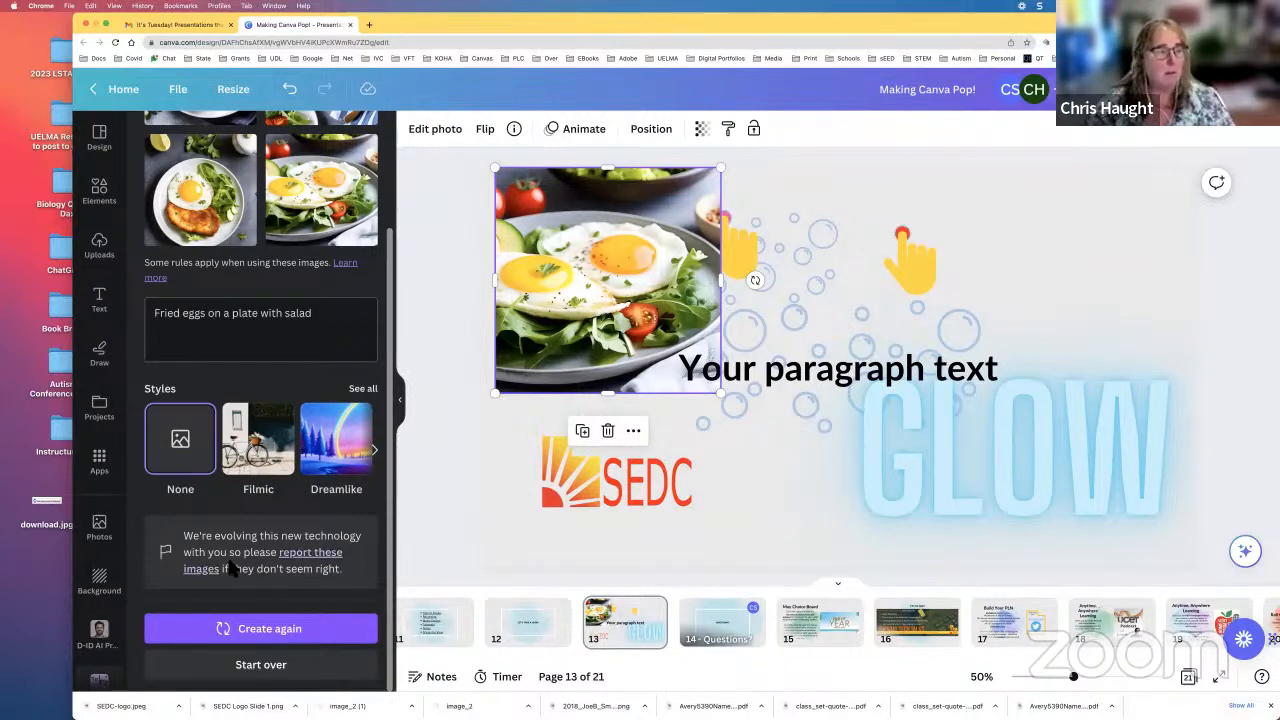
Step: Look through the Canva apps, from the trending and popular ones to those for creating, discovering content and importing media
click(105, 462)
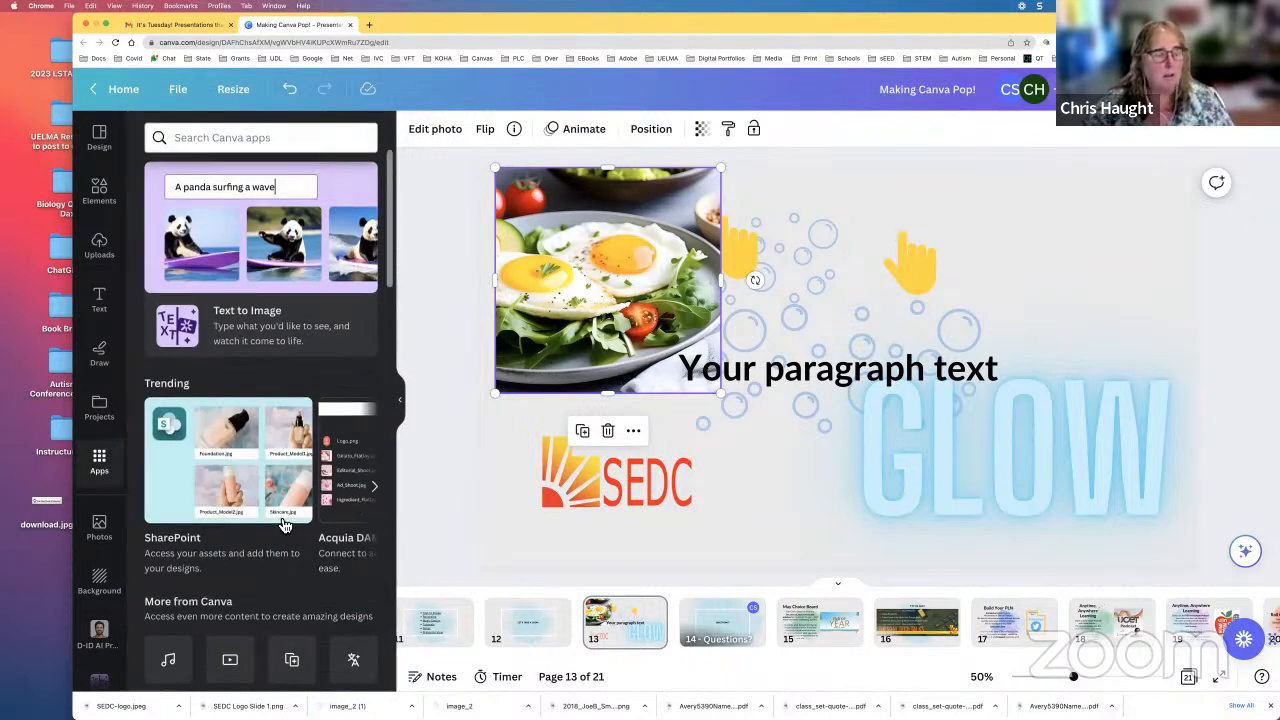
scroll(285, 525, down, 3)
scroll(281, 527, down, 2)
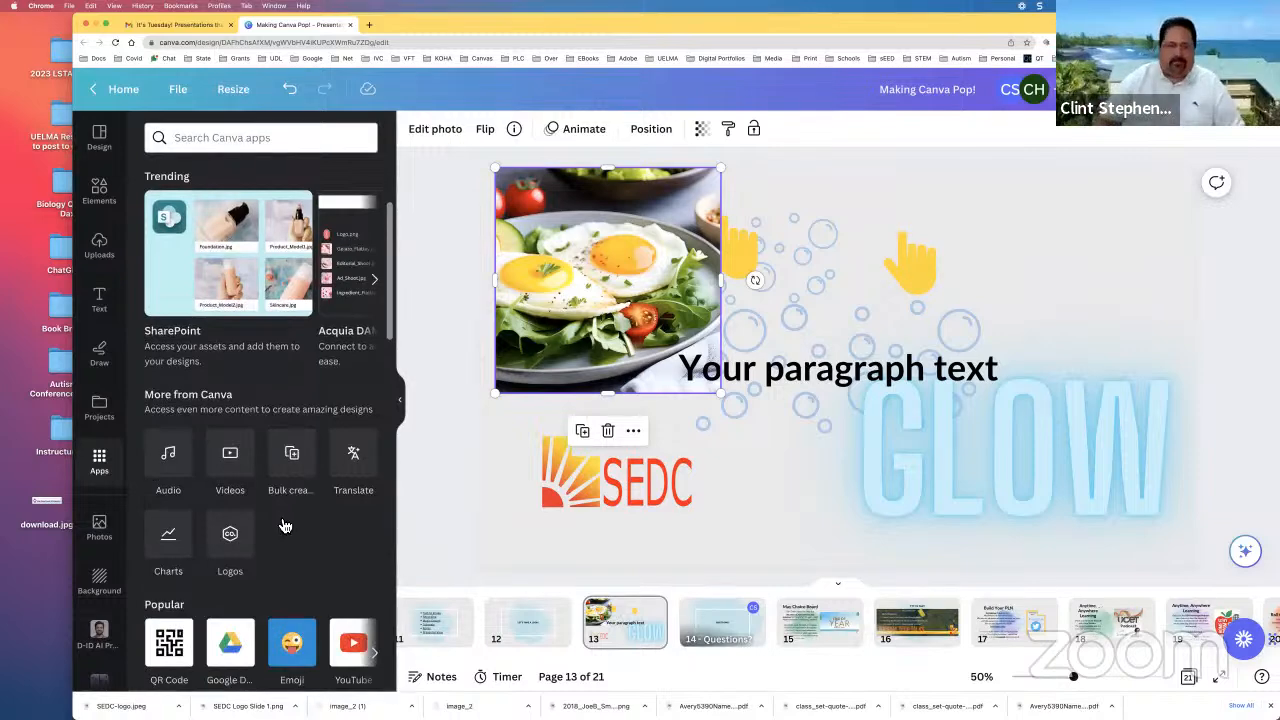
scroll(285, 527, down, 2)
scroll(285, 527, down, 2)
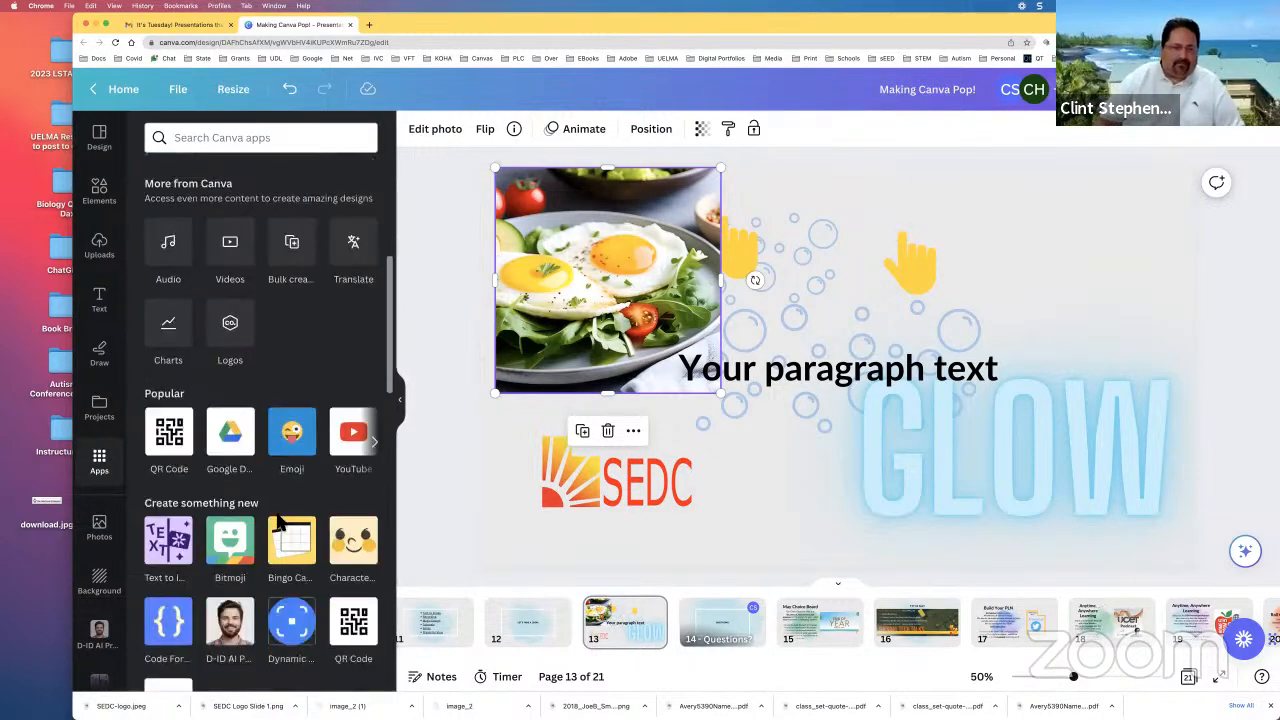
scroll(283, 525, down, 3)
scroll(280, 522, down, 4)
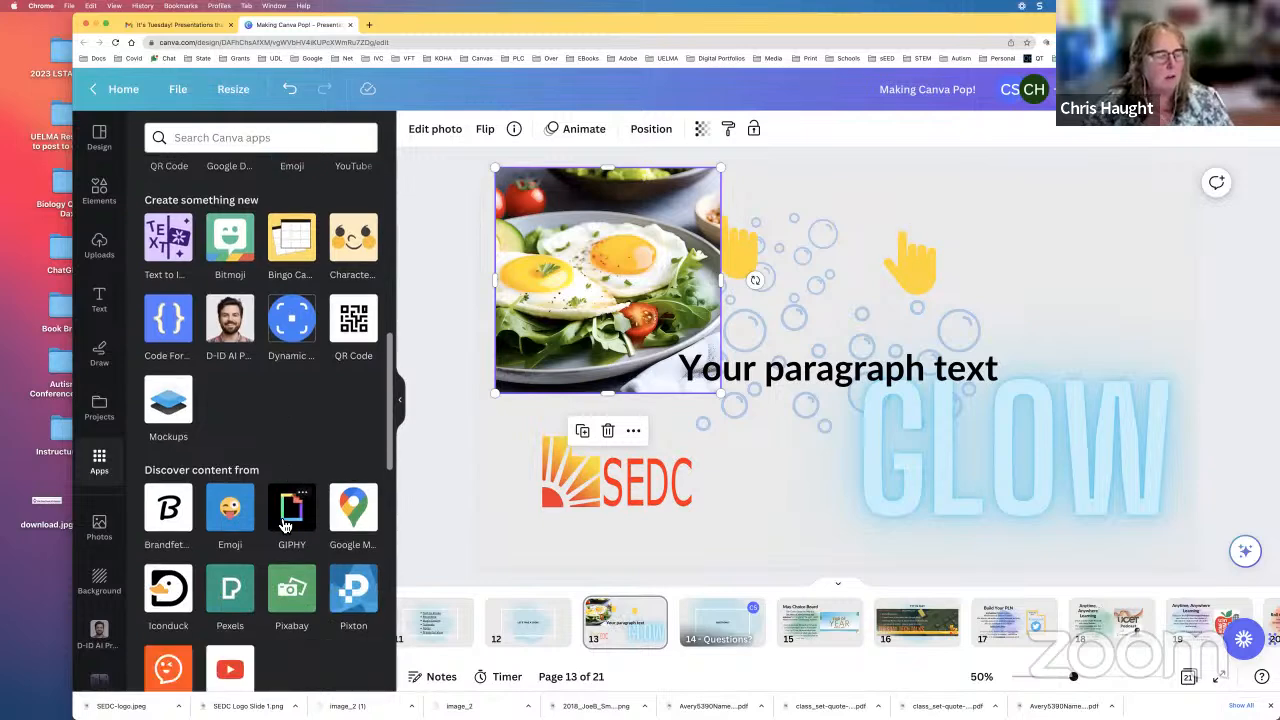
scroll(285, 525, down, 1)
scroll(280, 522, down, 1)
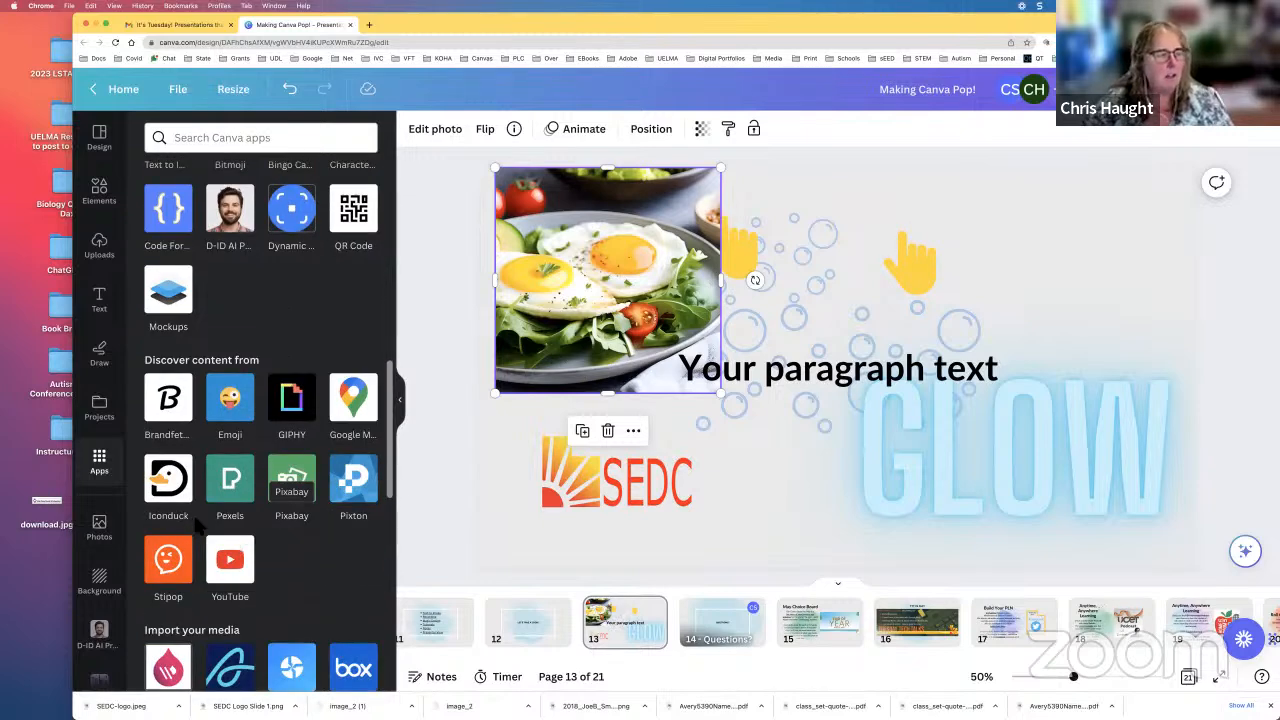
Step: Browse the recently used, recommended and trending photos in the photo library
click(110, 530)
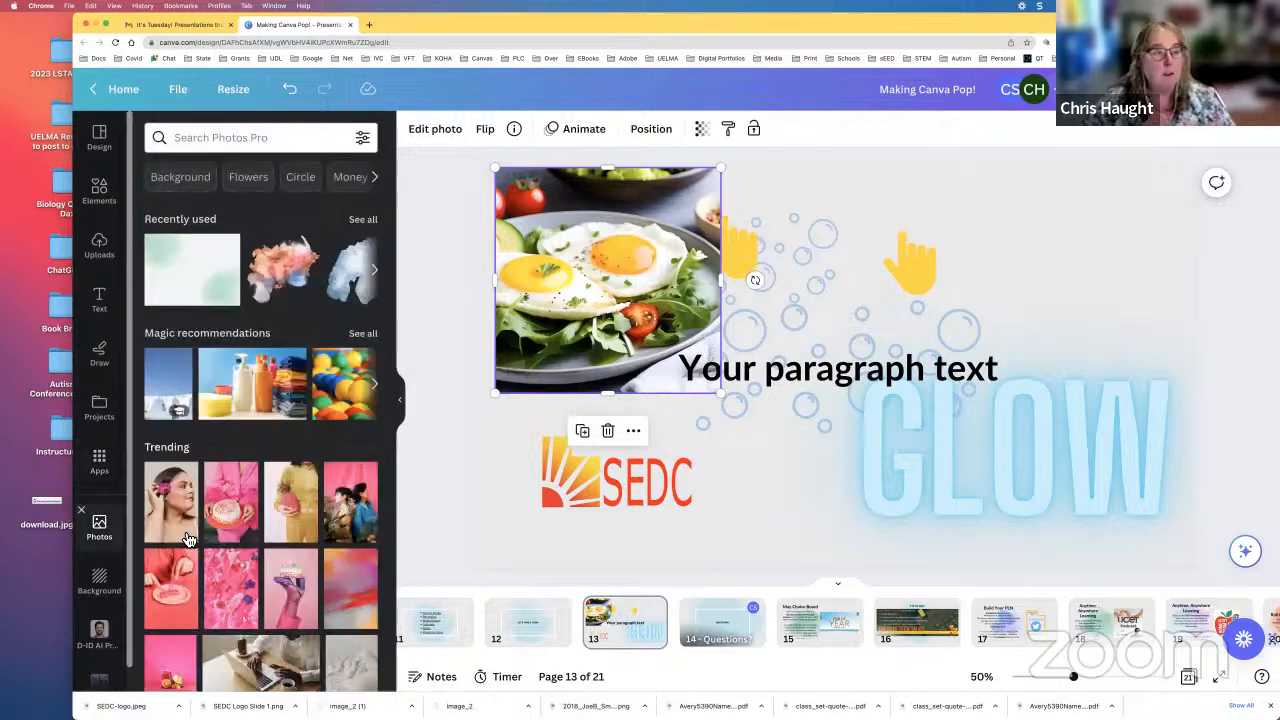
scroll(228, 545, down, 2)
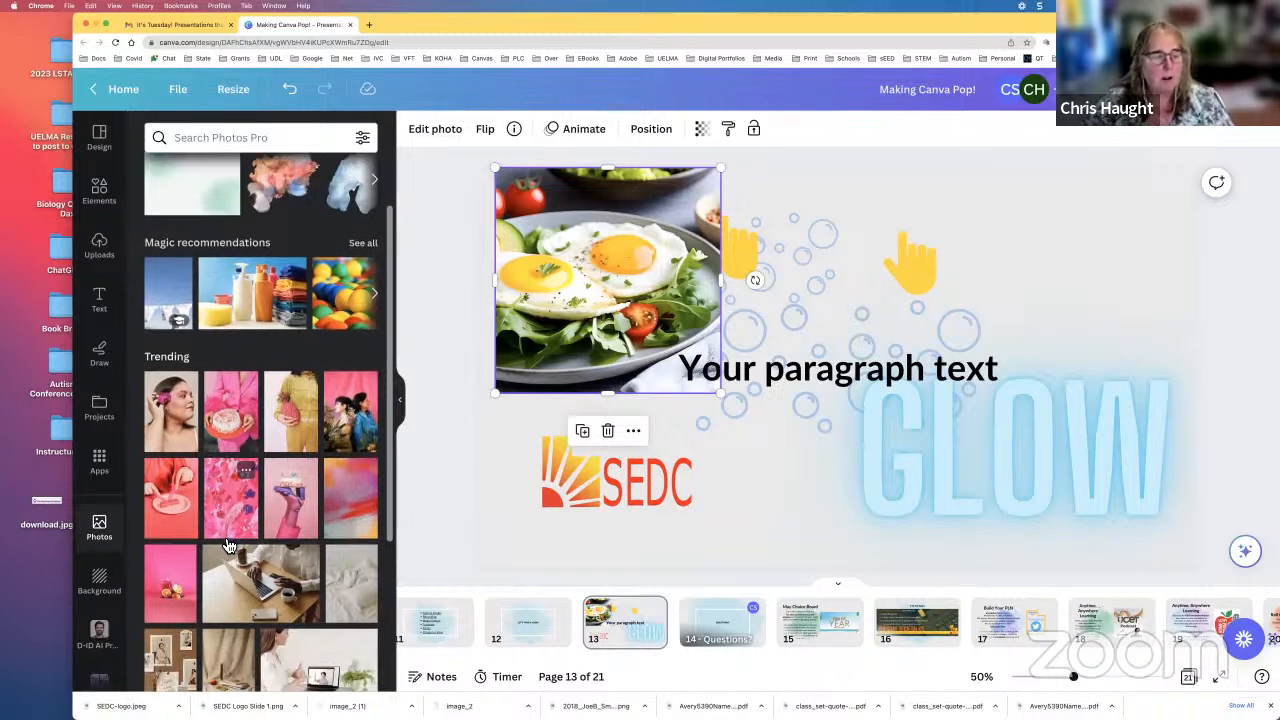
scroll(228, 545, down, 2)
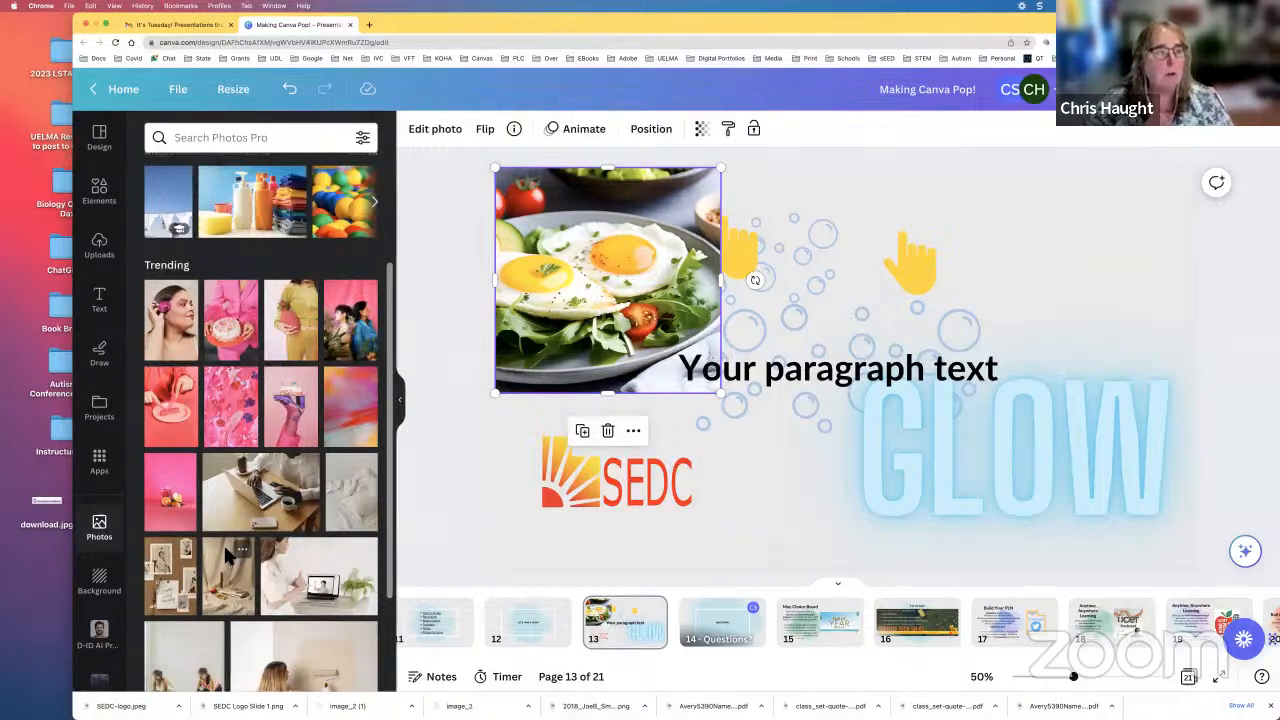
scroll(225, 500, down, 4)
scroll(222, 420, up, 8)
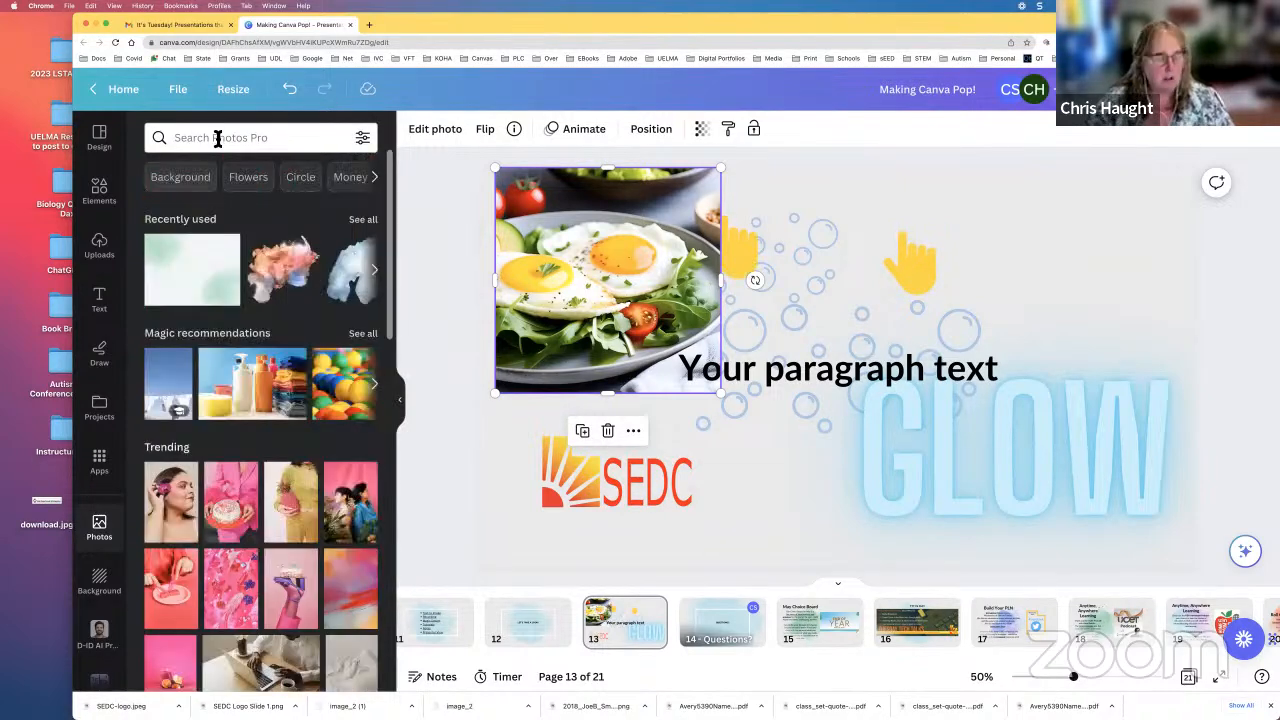
Step: Search the photo library for "bubbles" and look through the matching photos
click(217, 138)
text(b)
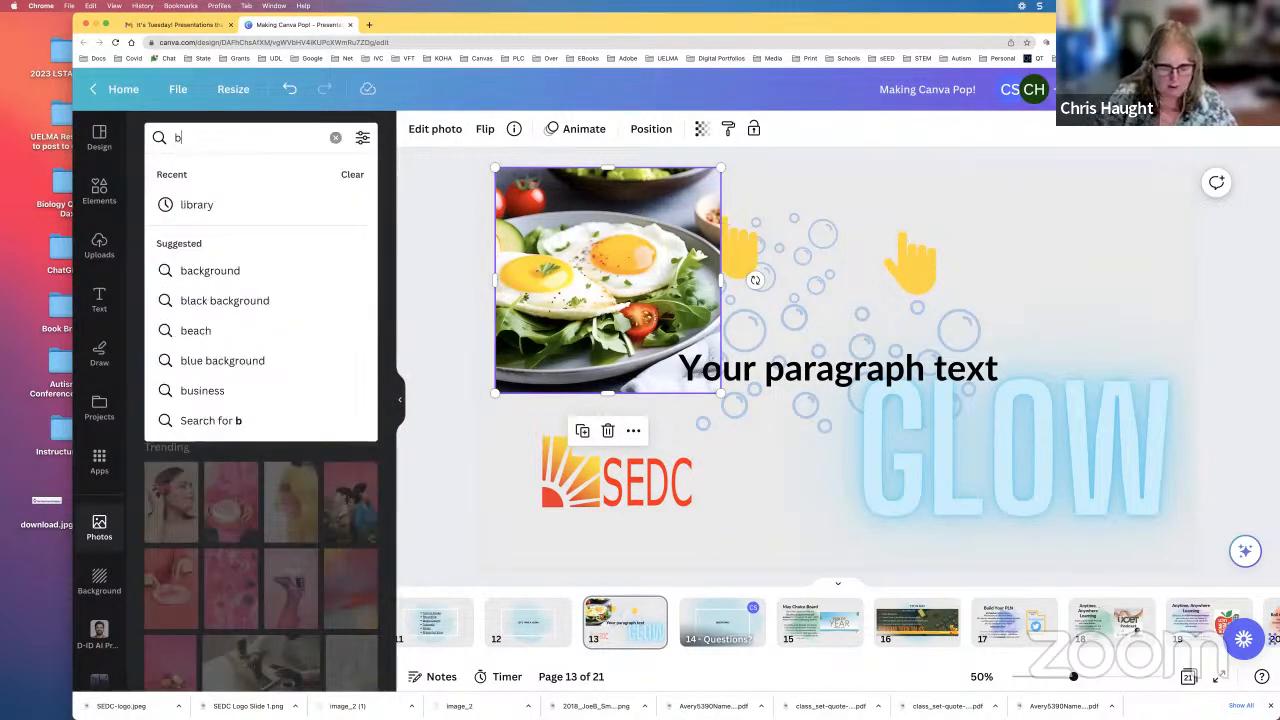
text(ubble)
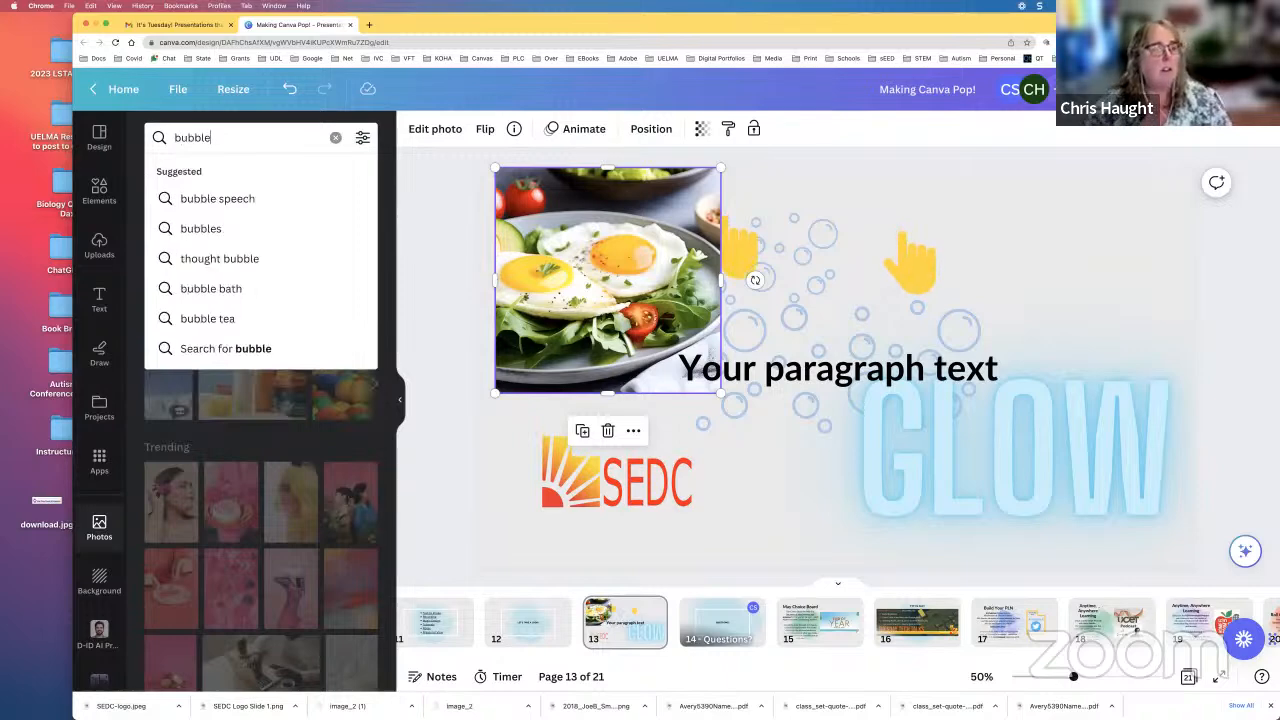
click(225, 230)
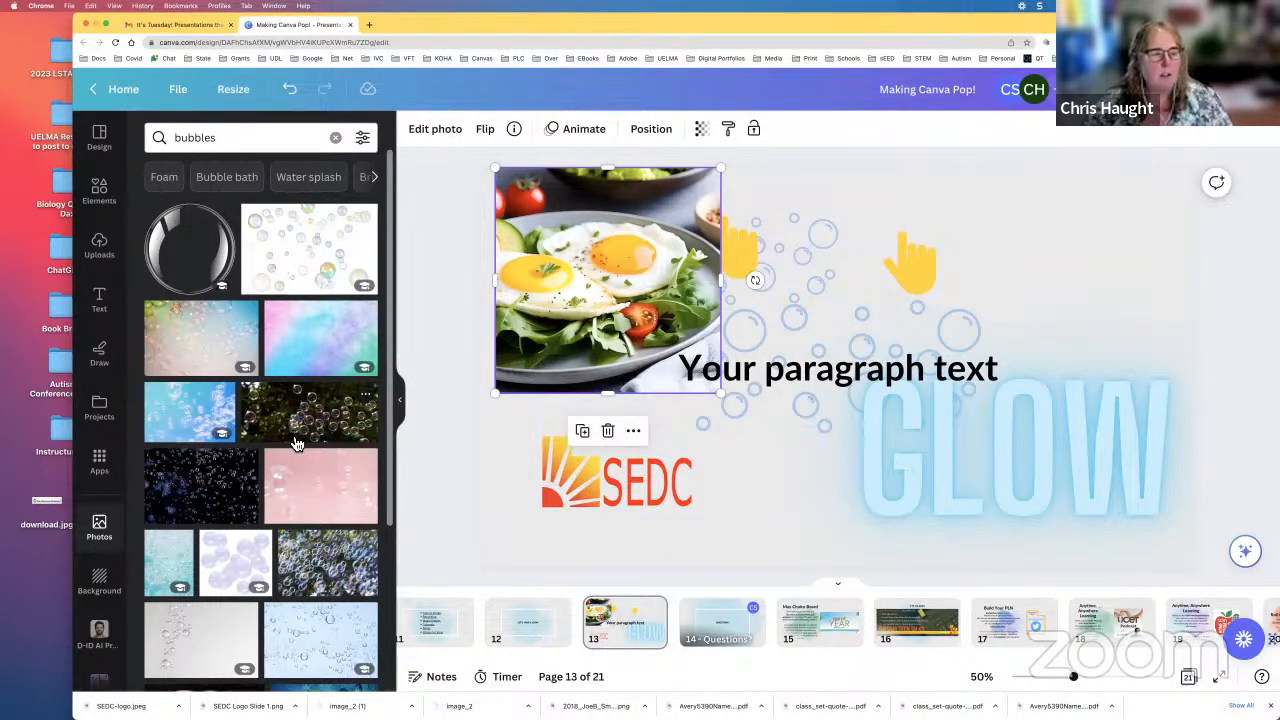
scroll(296, 444, down, 3)
scroll(296, 444, down, 3)
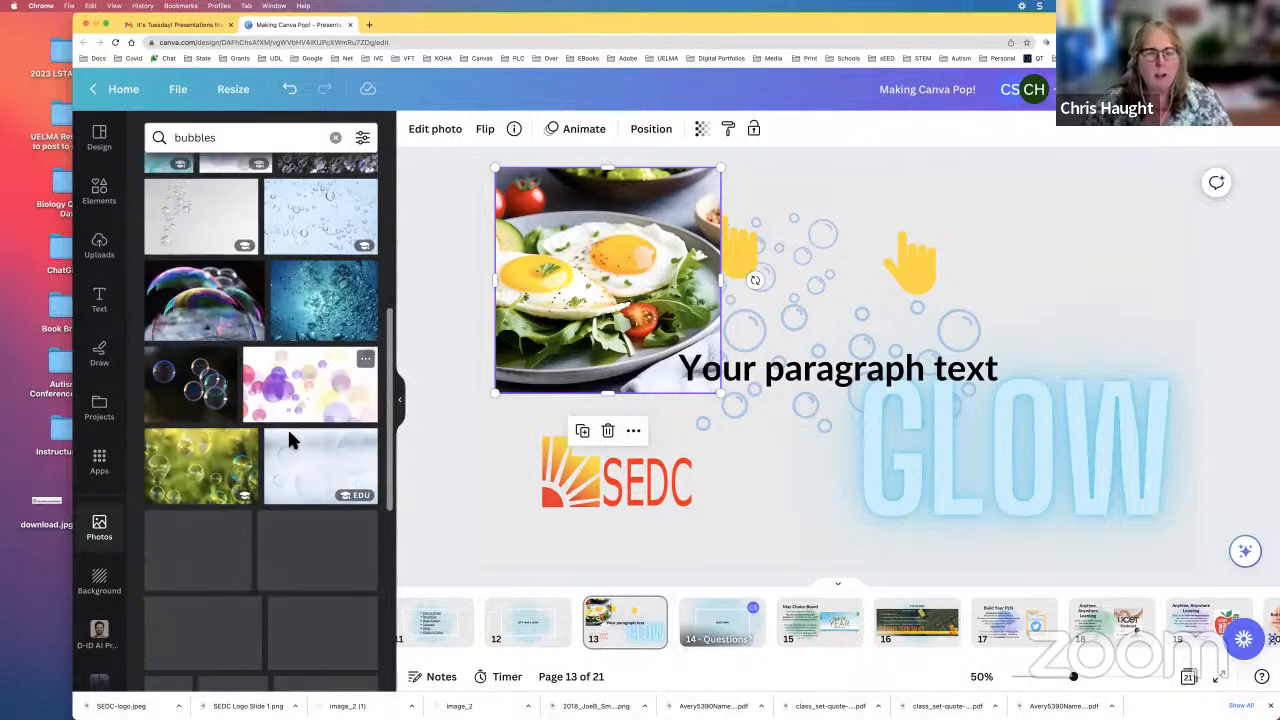
scroll(296, 444, down, 2)
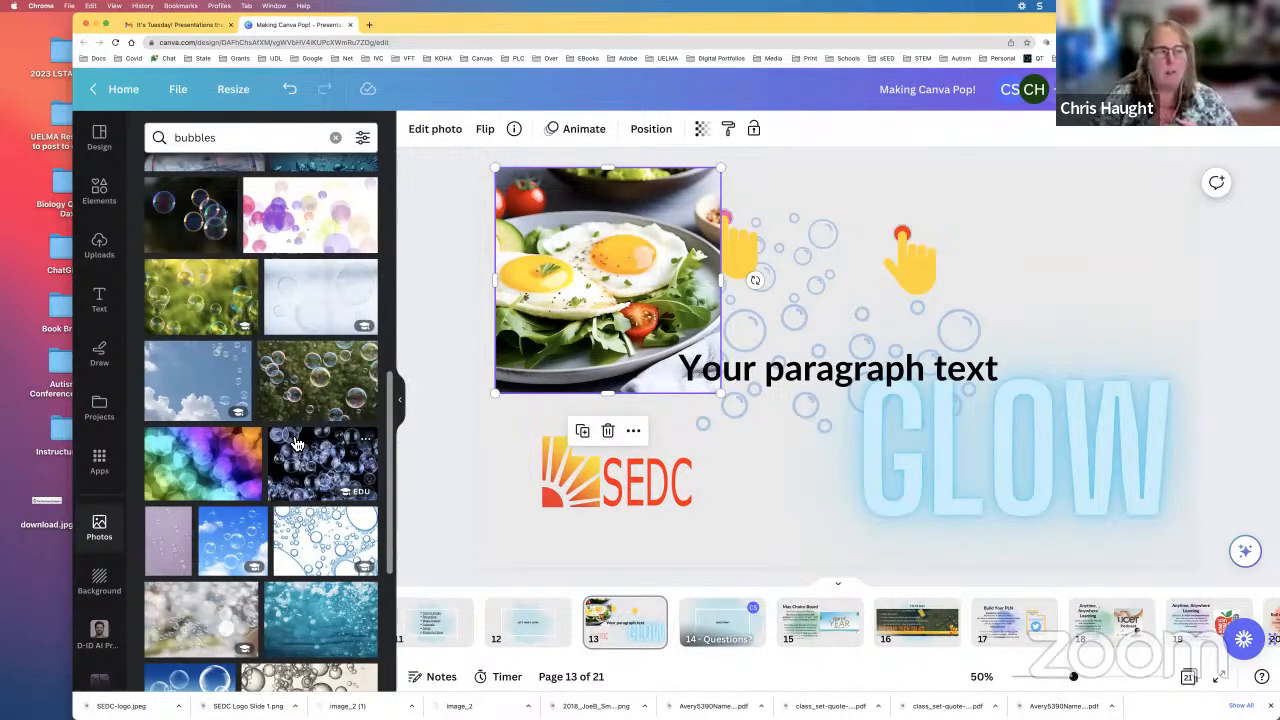
Step: Apply the brownish-pink gradient as the page background and browse the other background categories
click(99, 580)
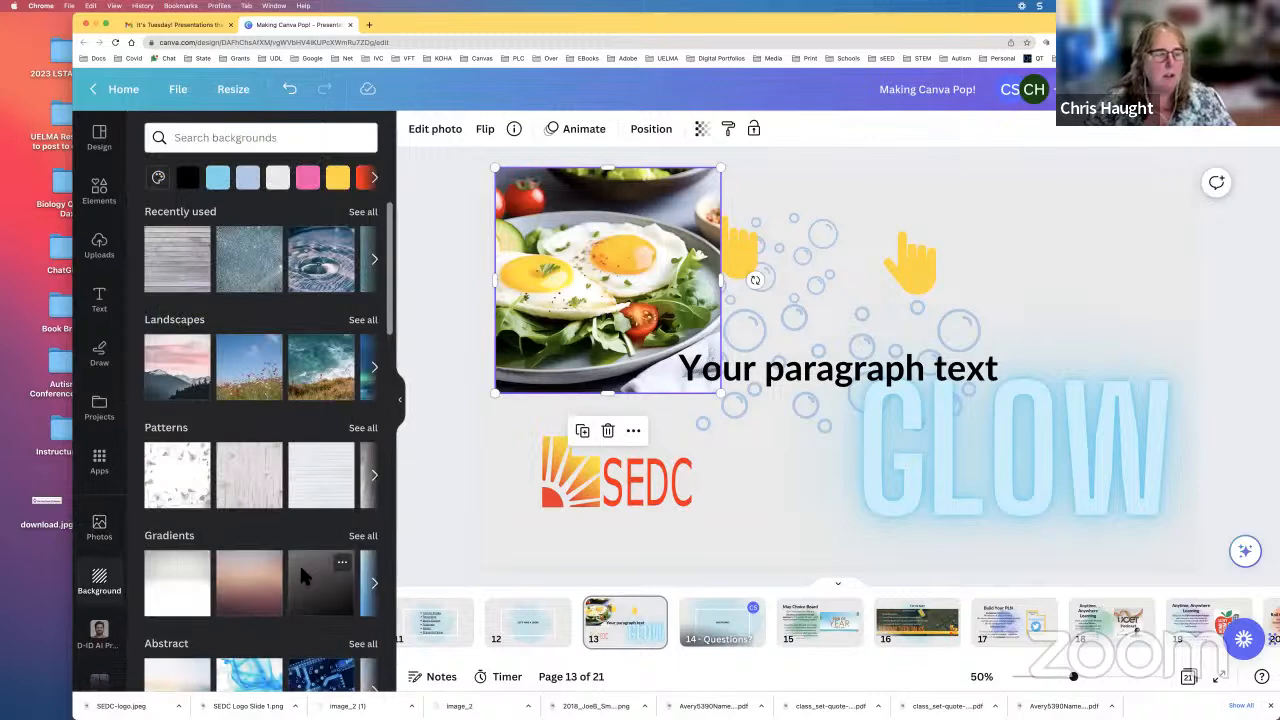
scroll(299, 563, down, 5)
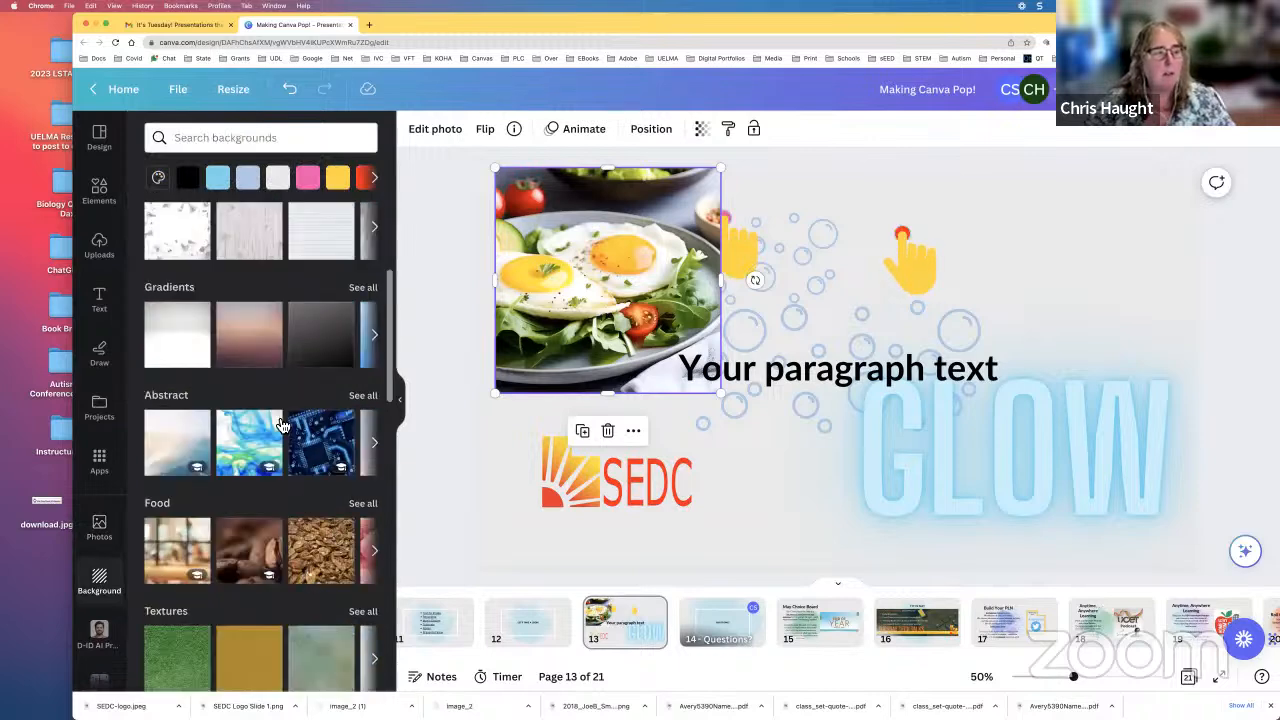
click(240, 347)
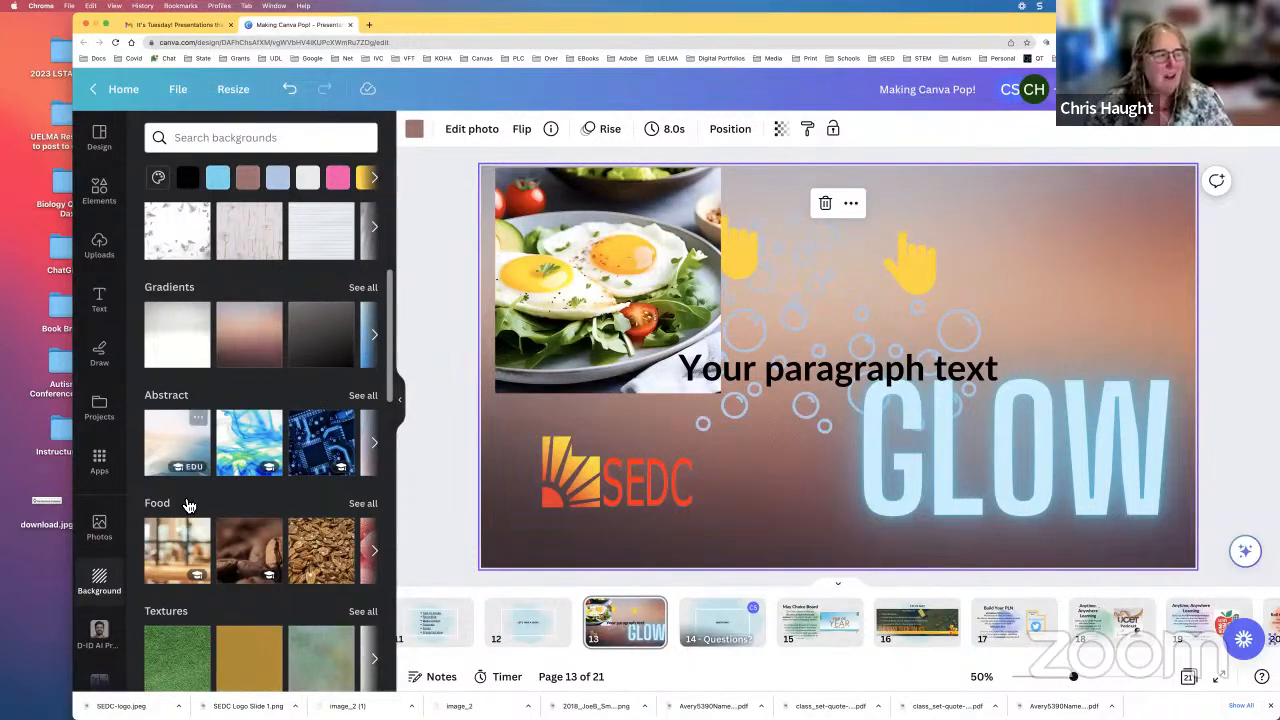
scroll(174, 567, down, 3)
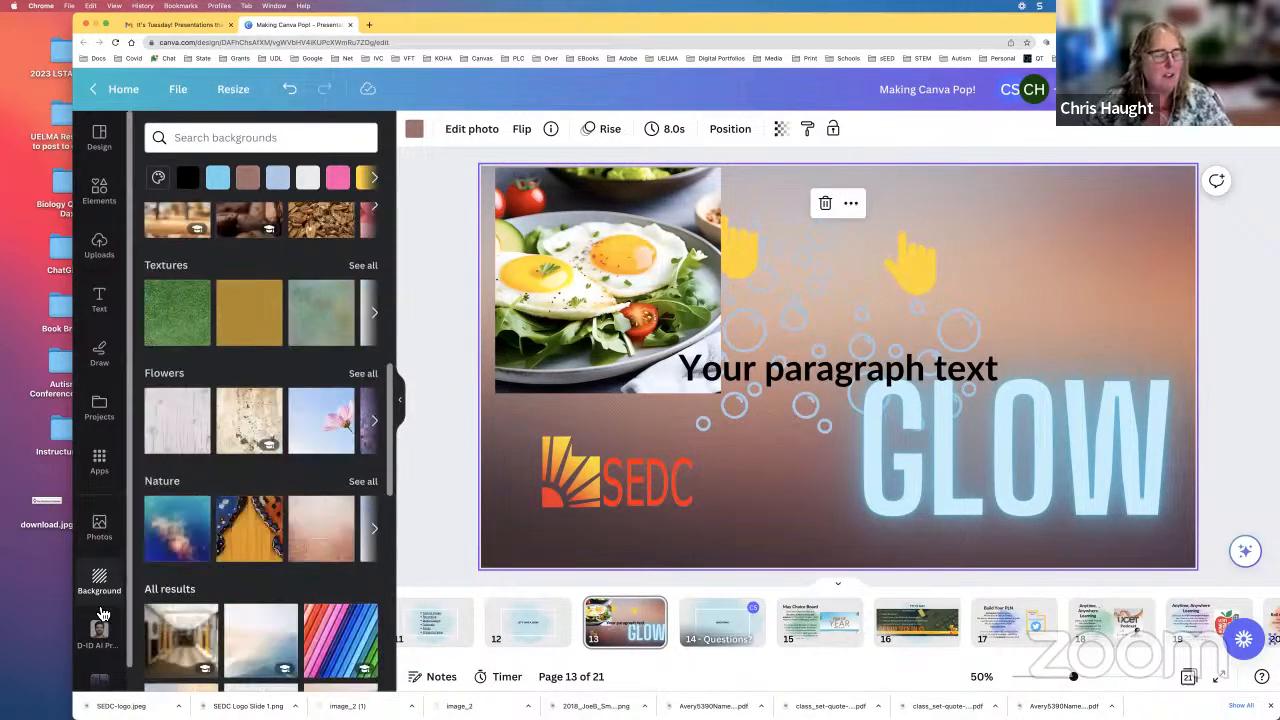
scroll(101, 614, down, 1)
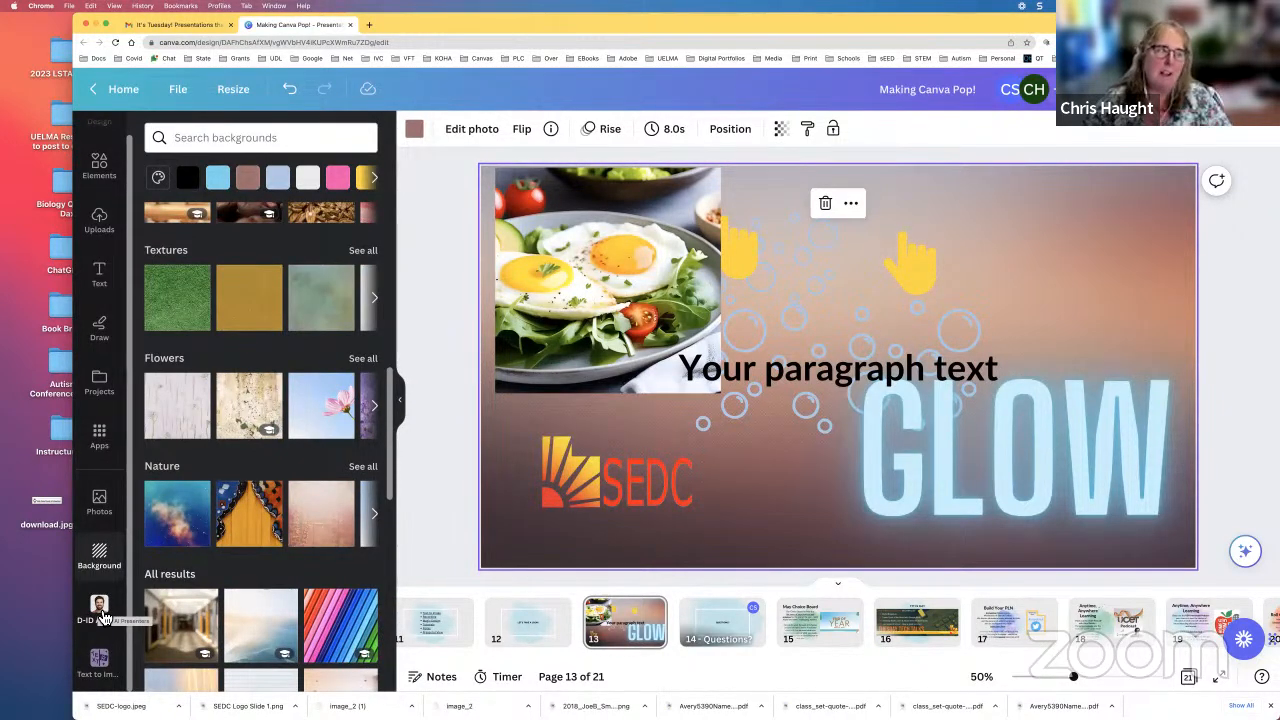
scroll(103, 617, up, 1)
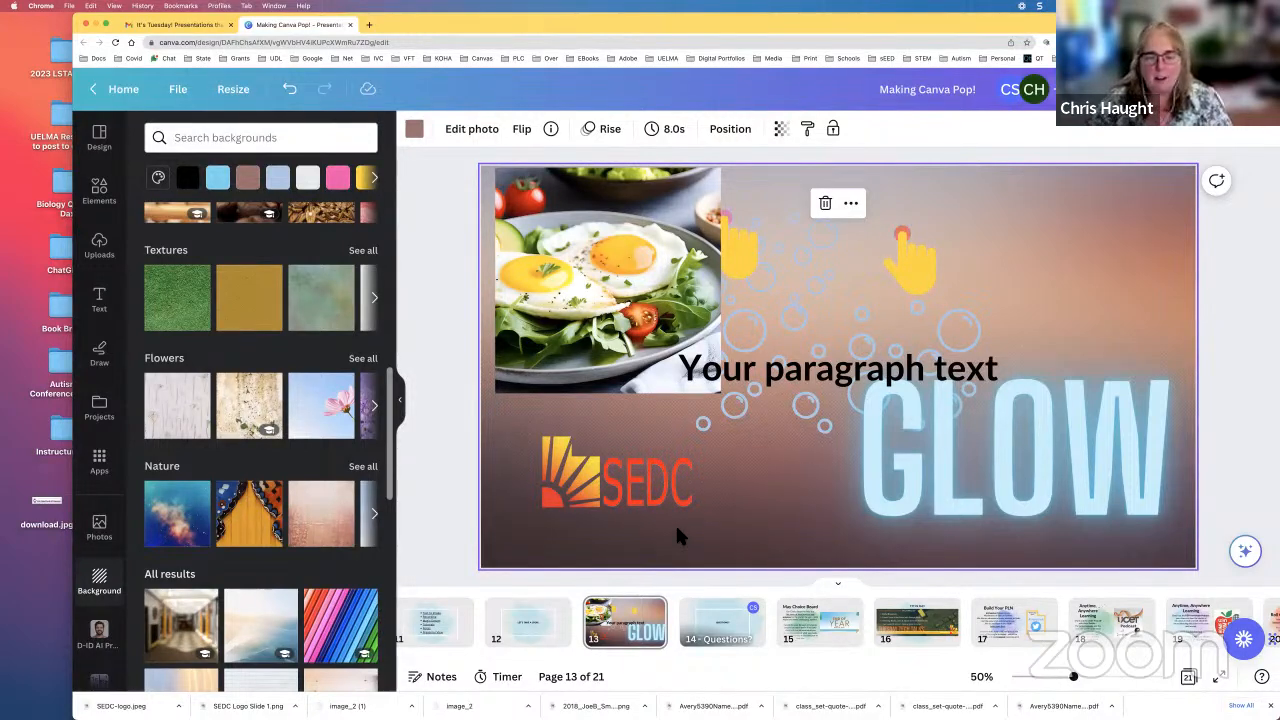
mouse_move(1085, 698)
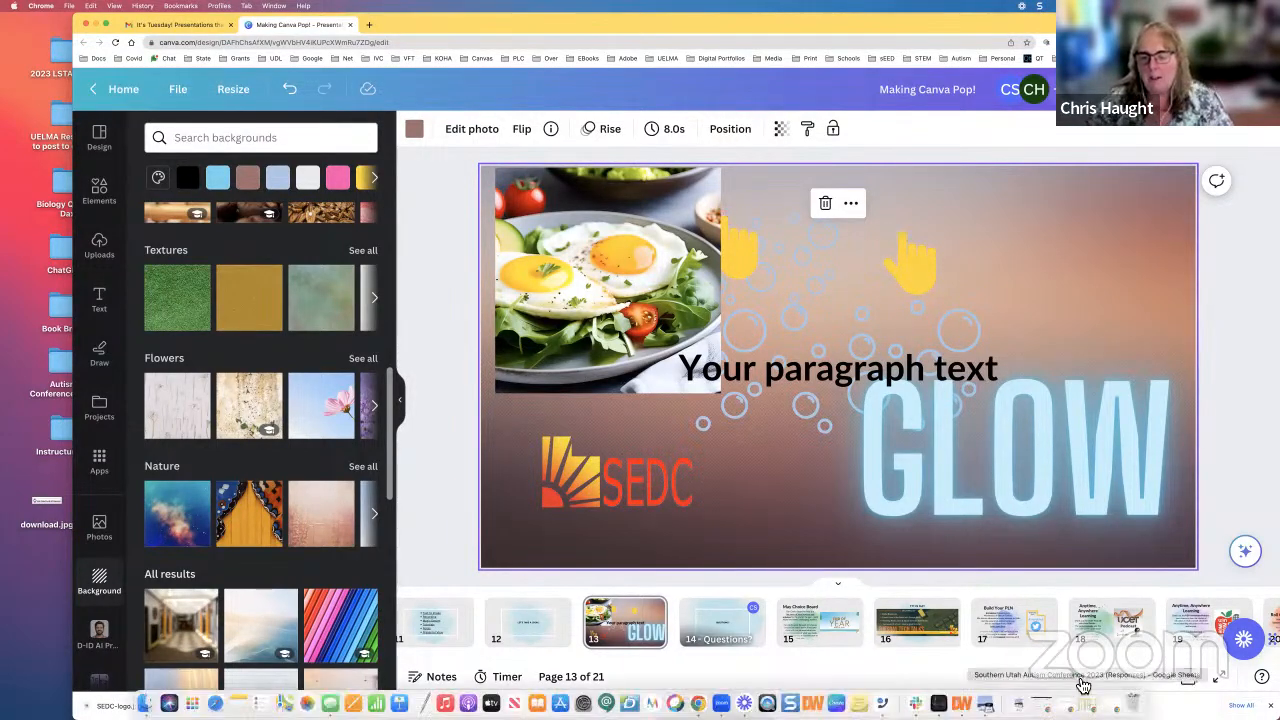
drag(1084, 682, 1193, 676)
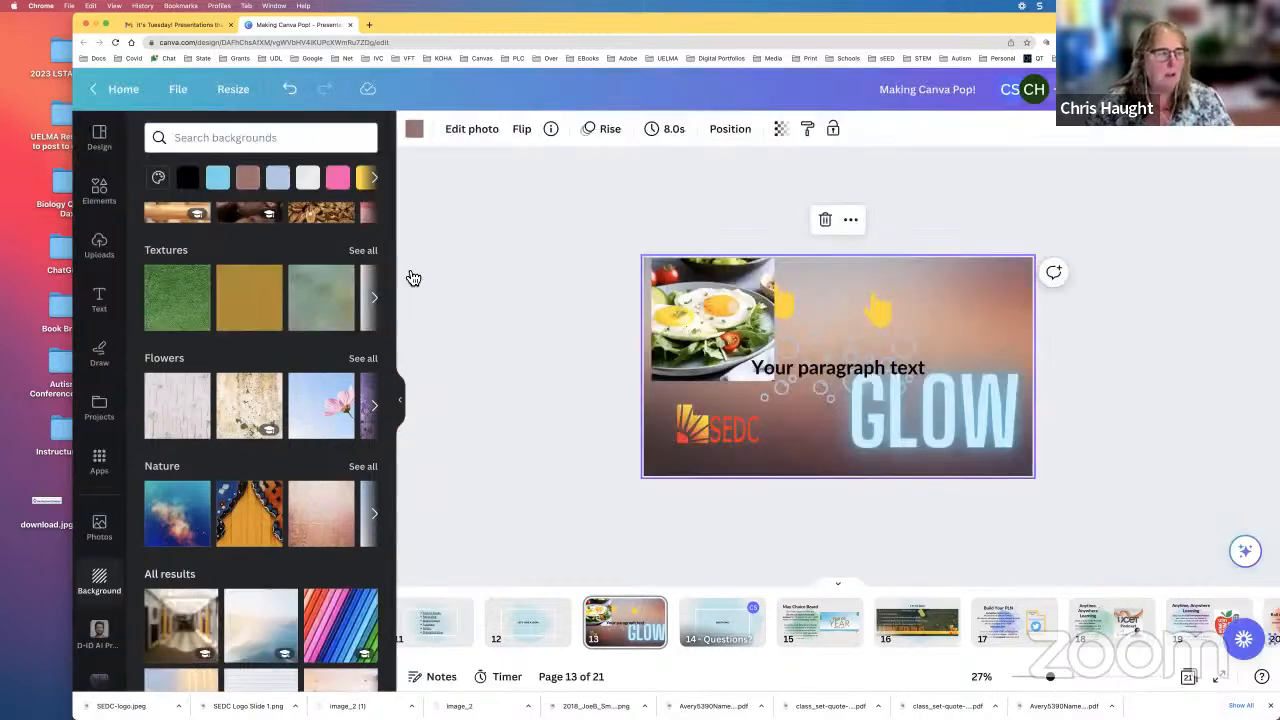
Step: Return to the Canva home page and look through the recent designs
click(125, 92)
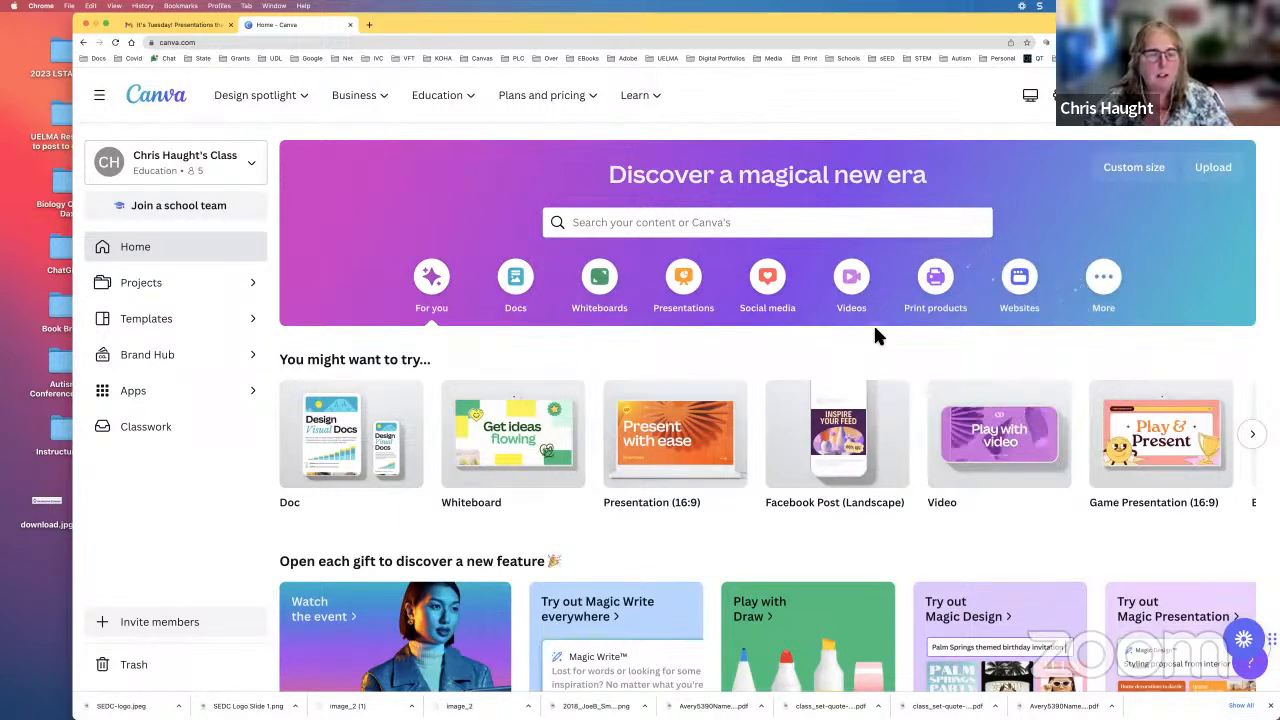
scroll(883, 340, down, 1)
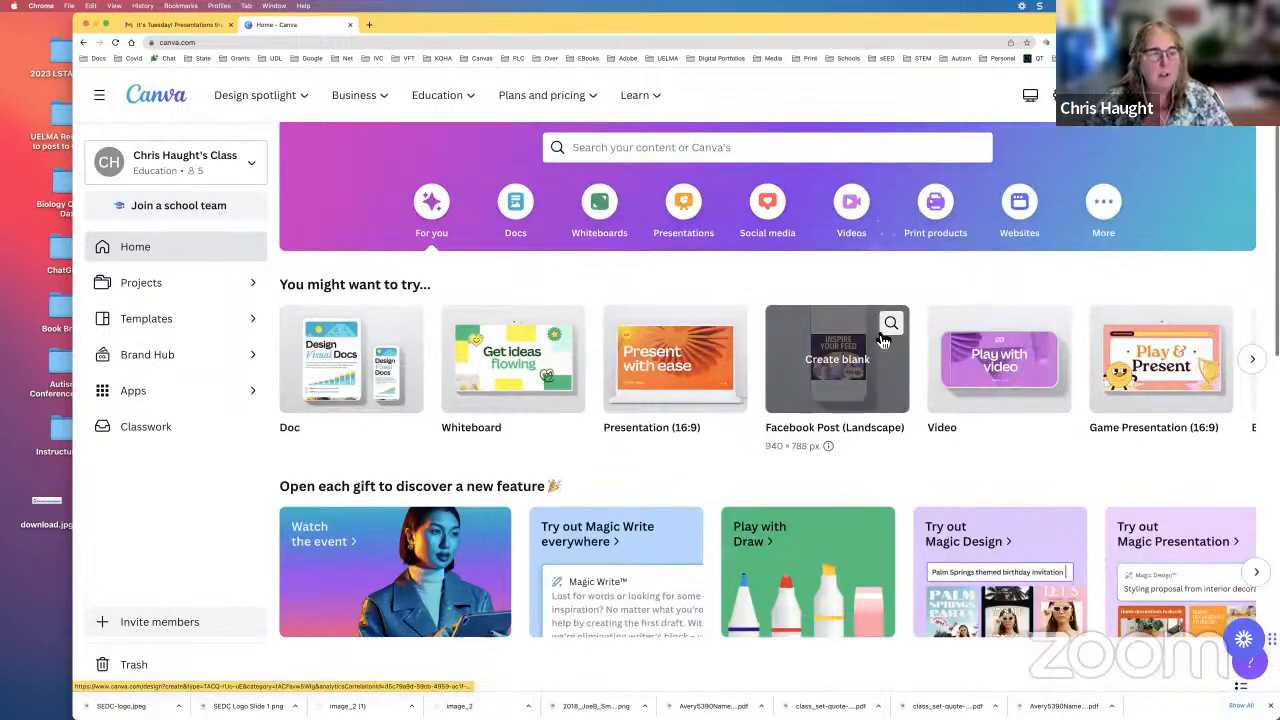
scroll(880, 338, down, 1)
scroll(878, 339, down, 1)
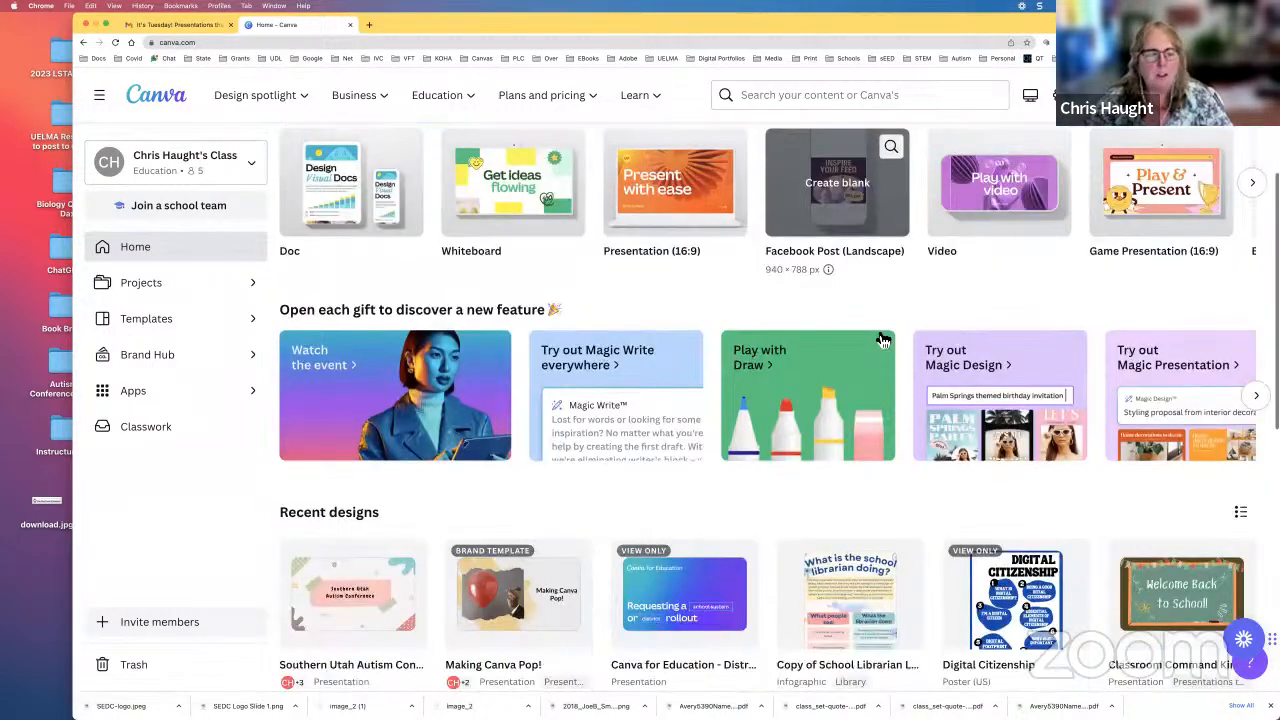
scroll(883, 340, down, 2)
scroll(883, 338, down, 2)
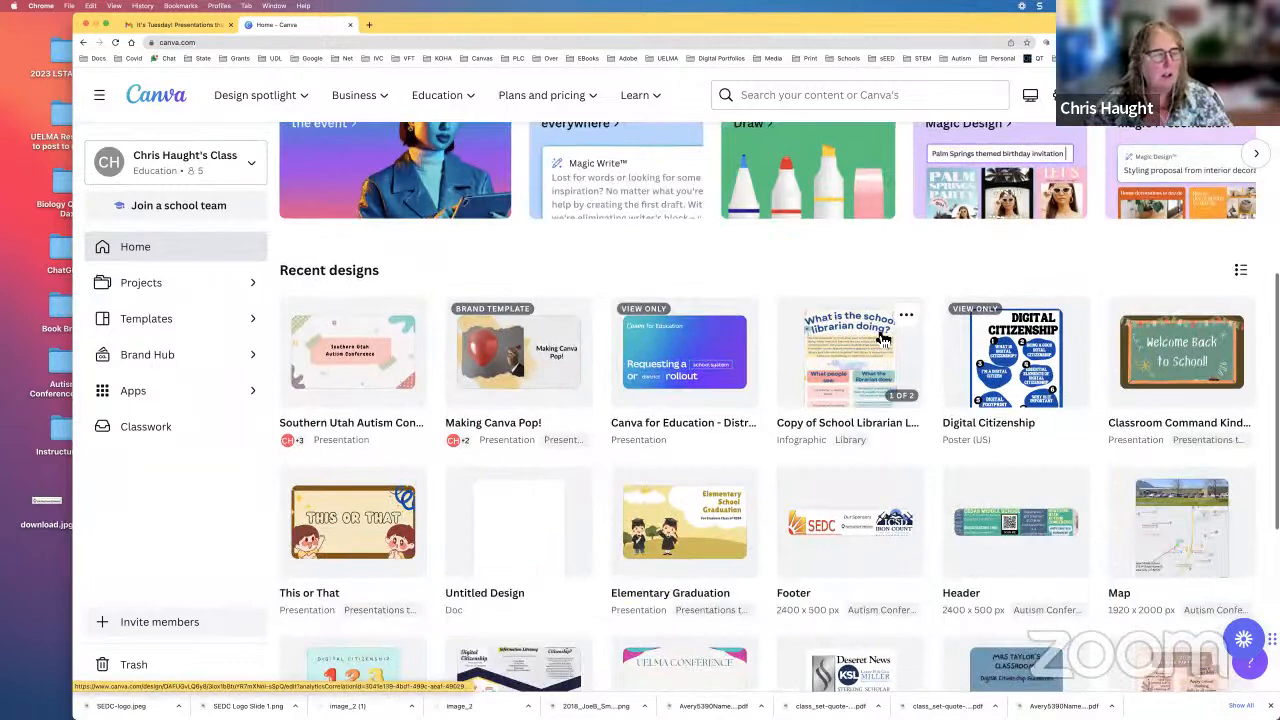
Step: Open the Presentations that POP folder in the projects area and show all of its designs
scroll(878, 338, up, 1)
scroll(323, 317, up, 3)
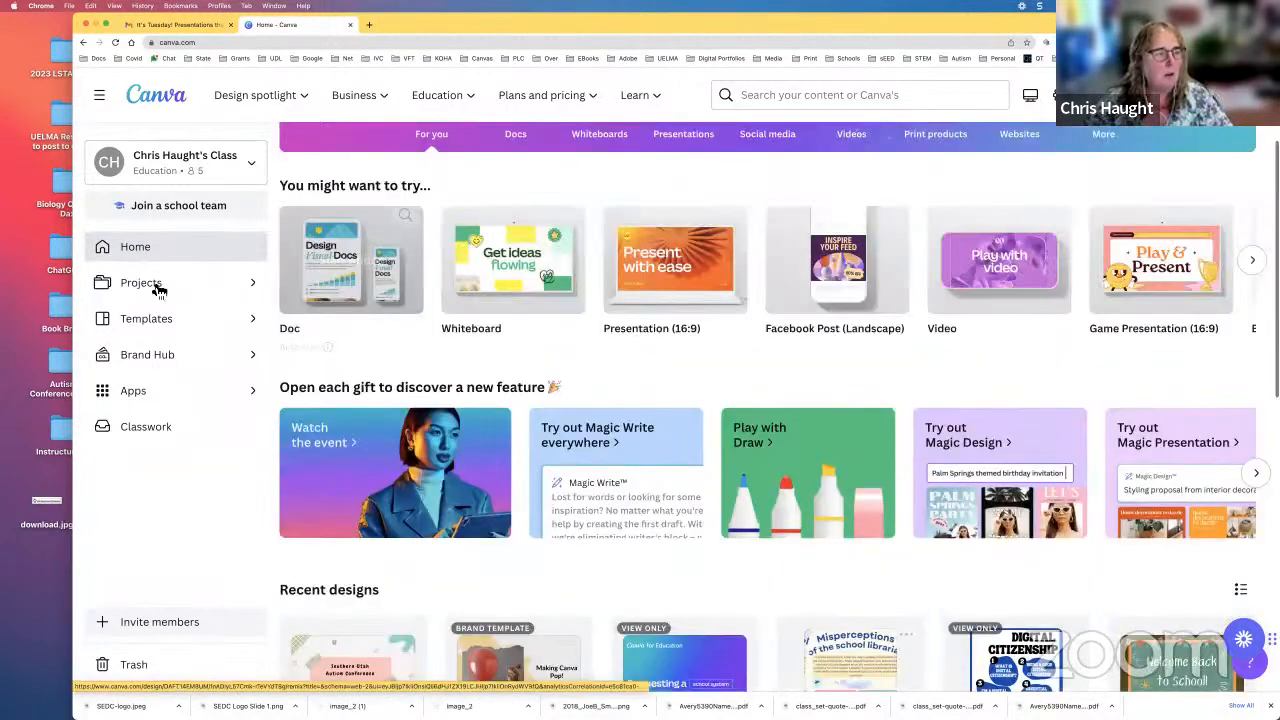
click(150, 286)
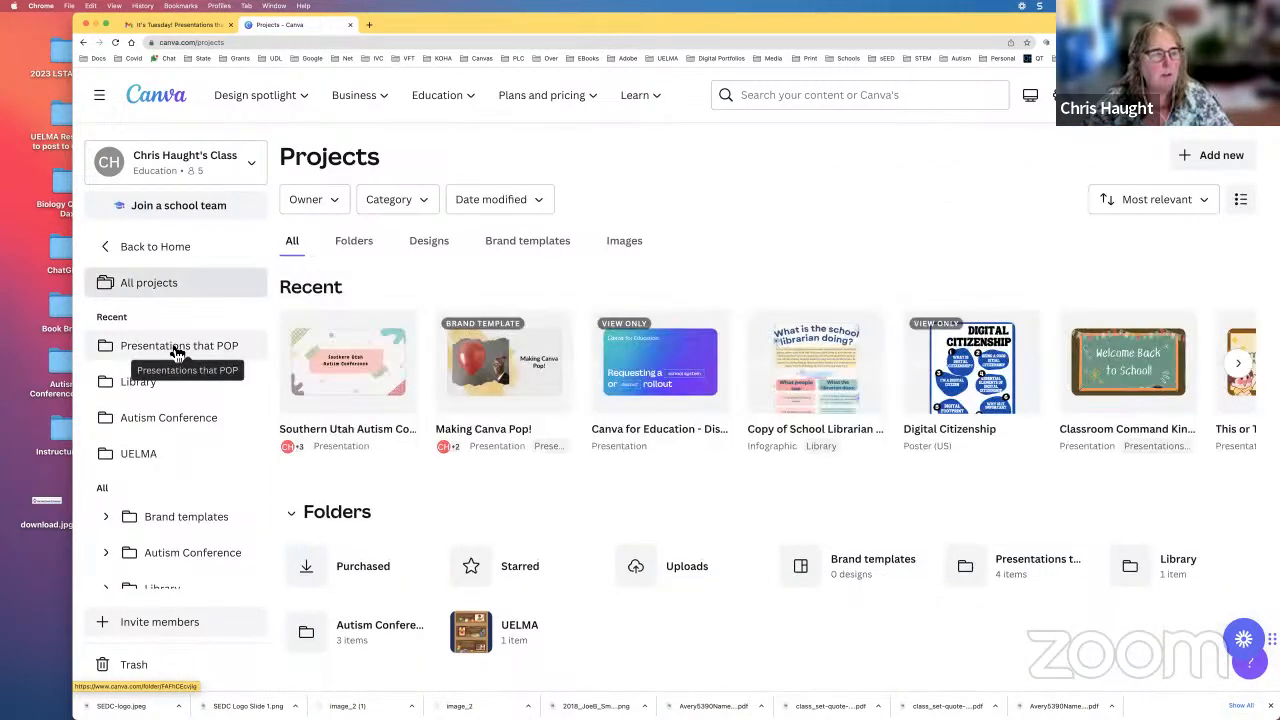
click(178, 350)
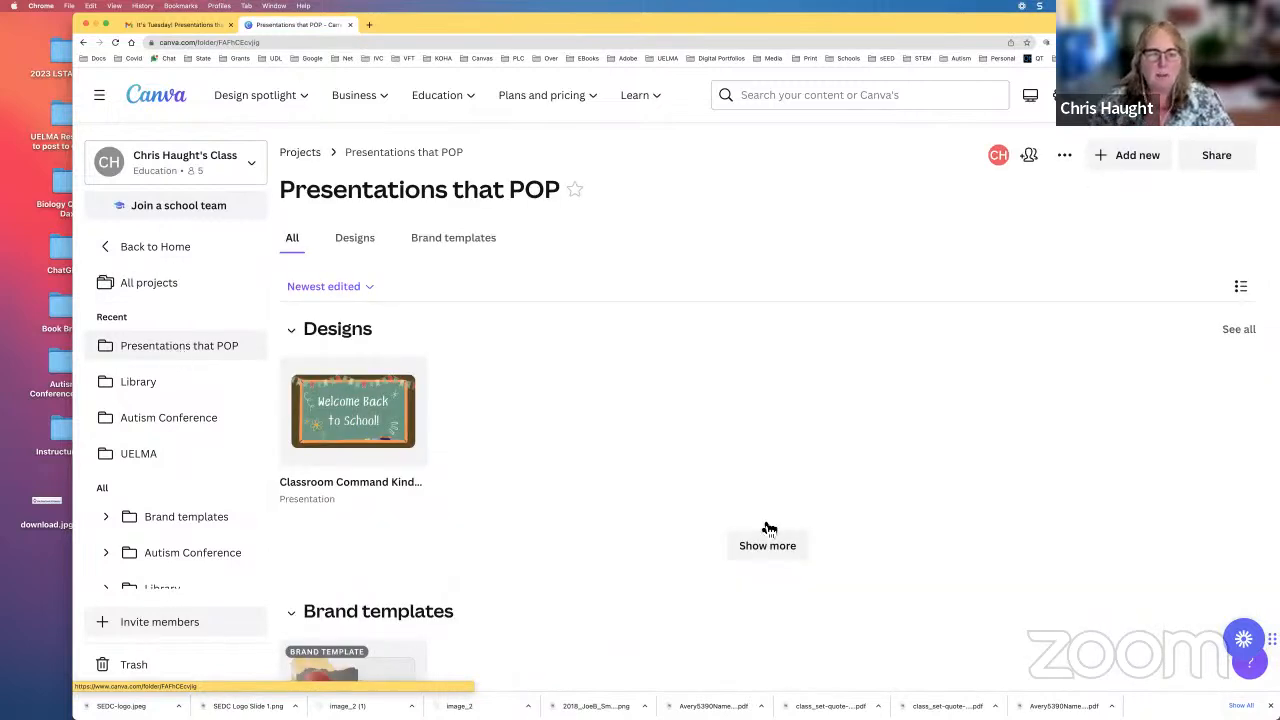
click(767, 540)
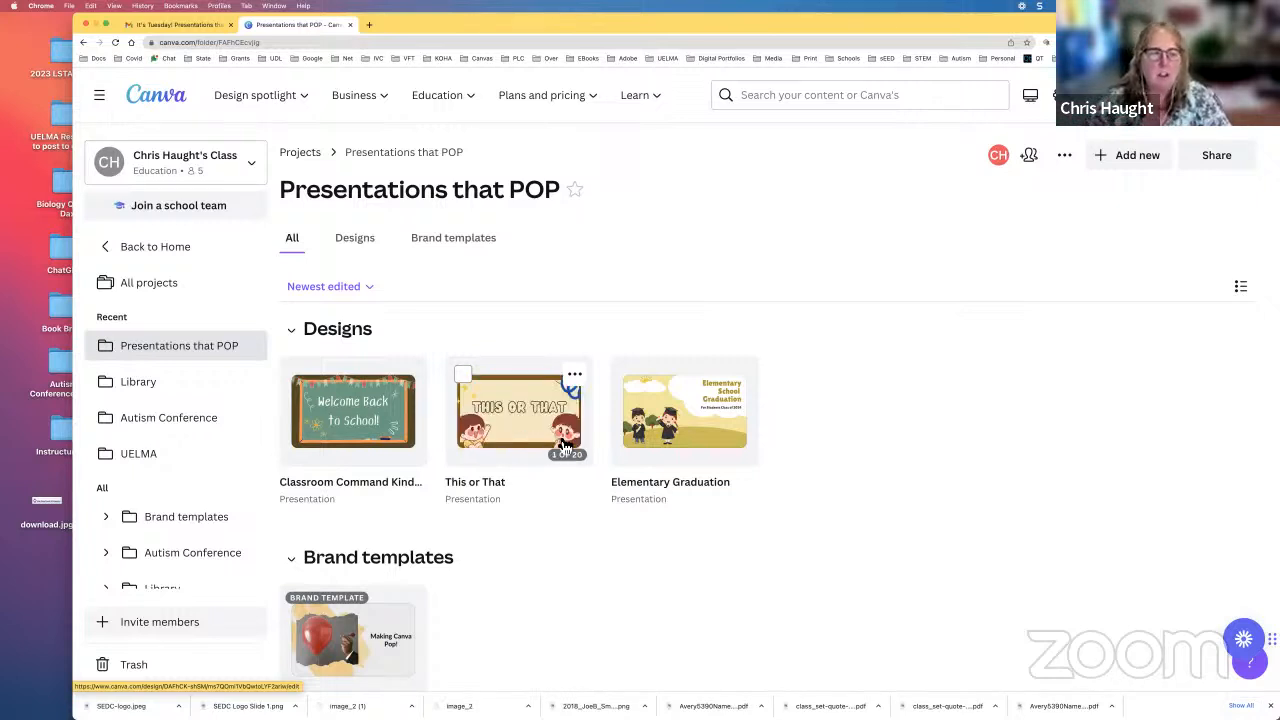
mouse_move(711, 434)
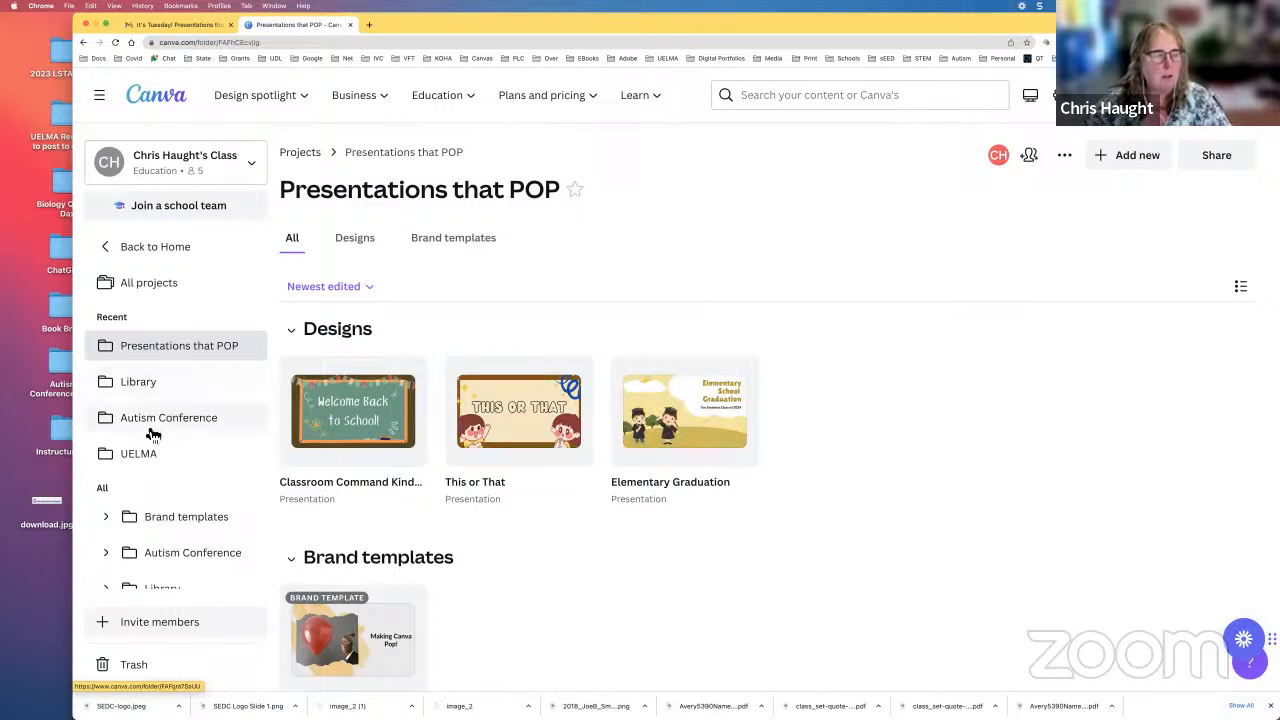
Step: Check the rename and share settings of the Presentations that POP folder and close them
scroll(152, 434, down, 1)
scroll(155, 434, down, 1)
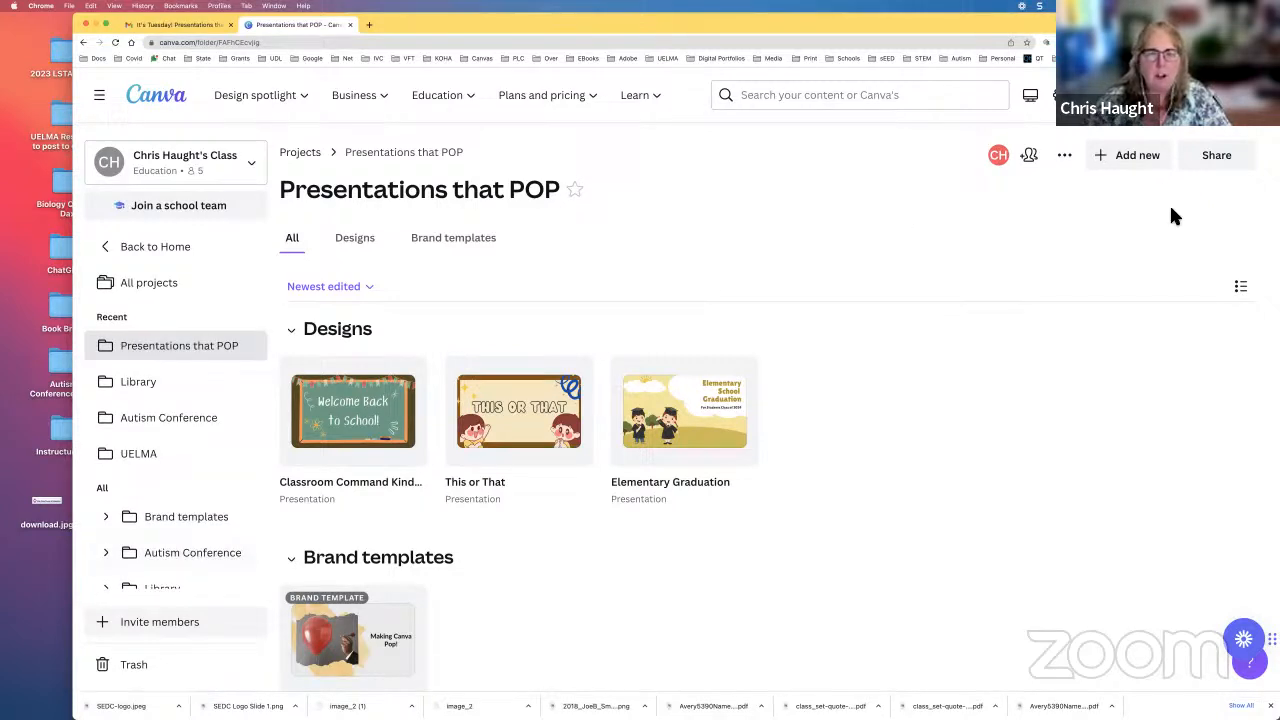
click(1216, 156)
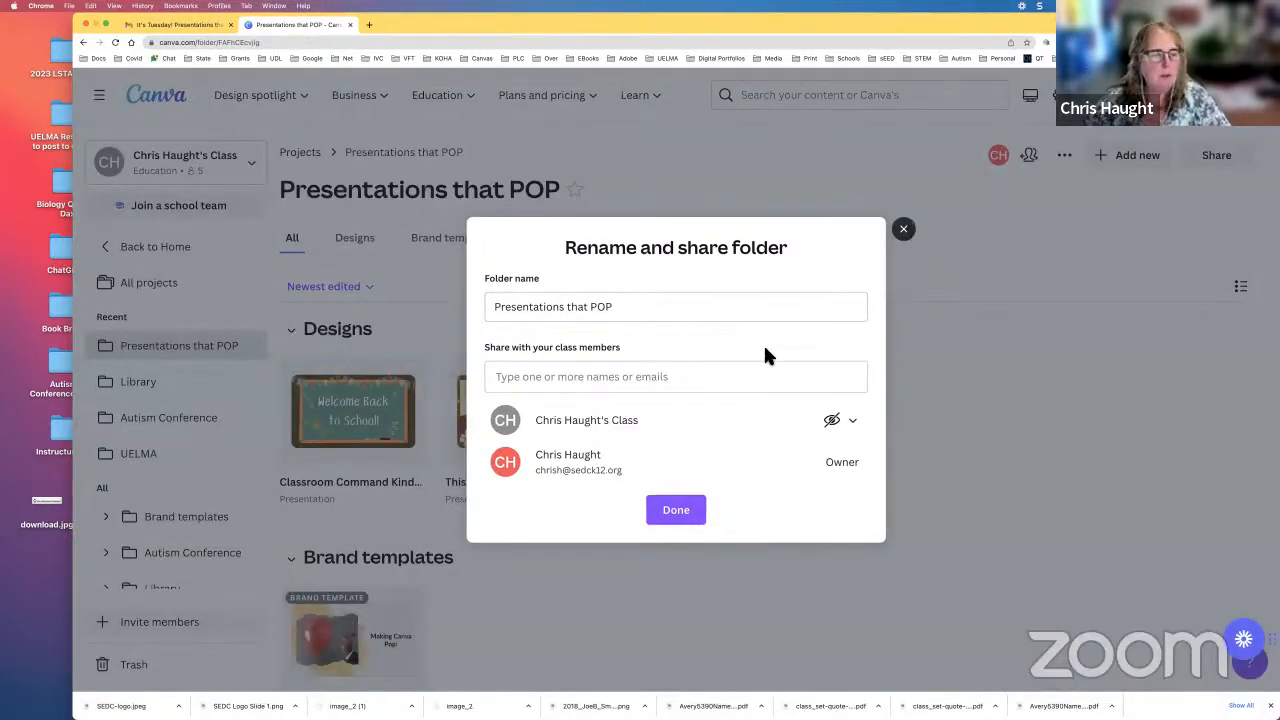
click(430, 423)
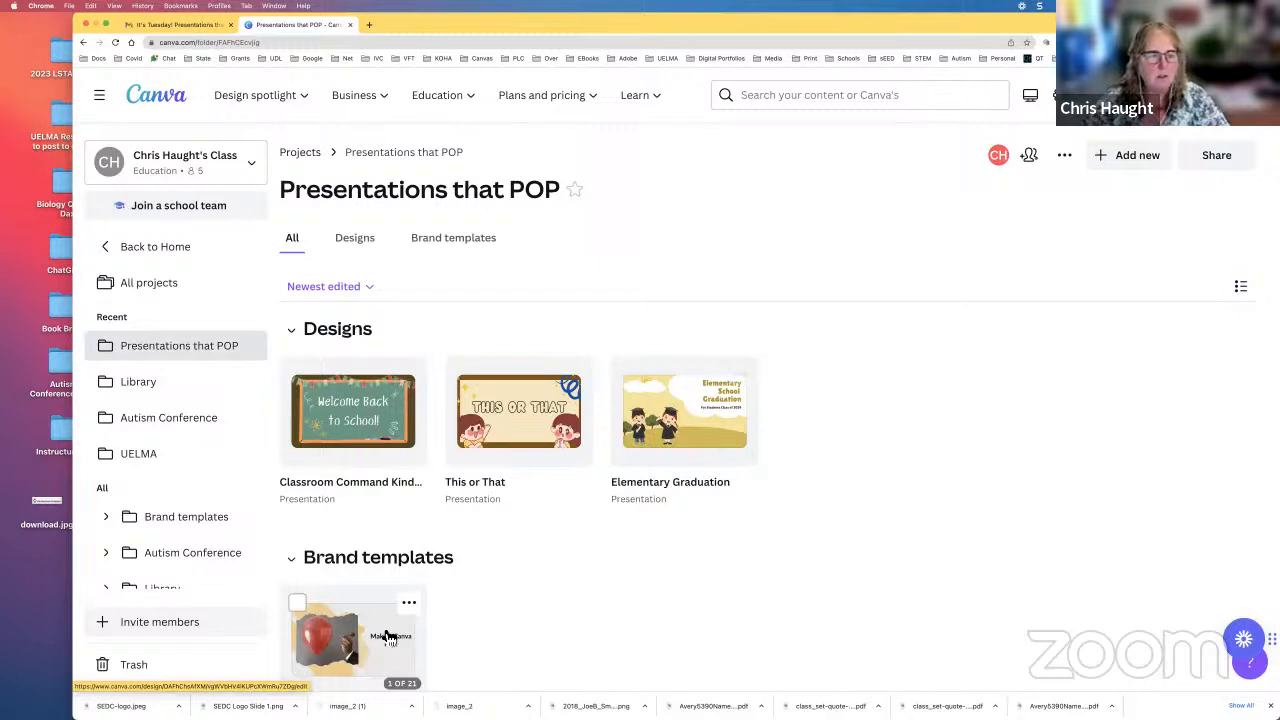
Step: Open the original of the Making Canva Pop! brand template for editing
scroll(501, 529, down, 2)
scroll(447, 612, down, 1)
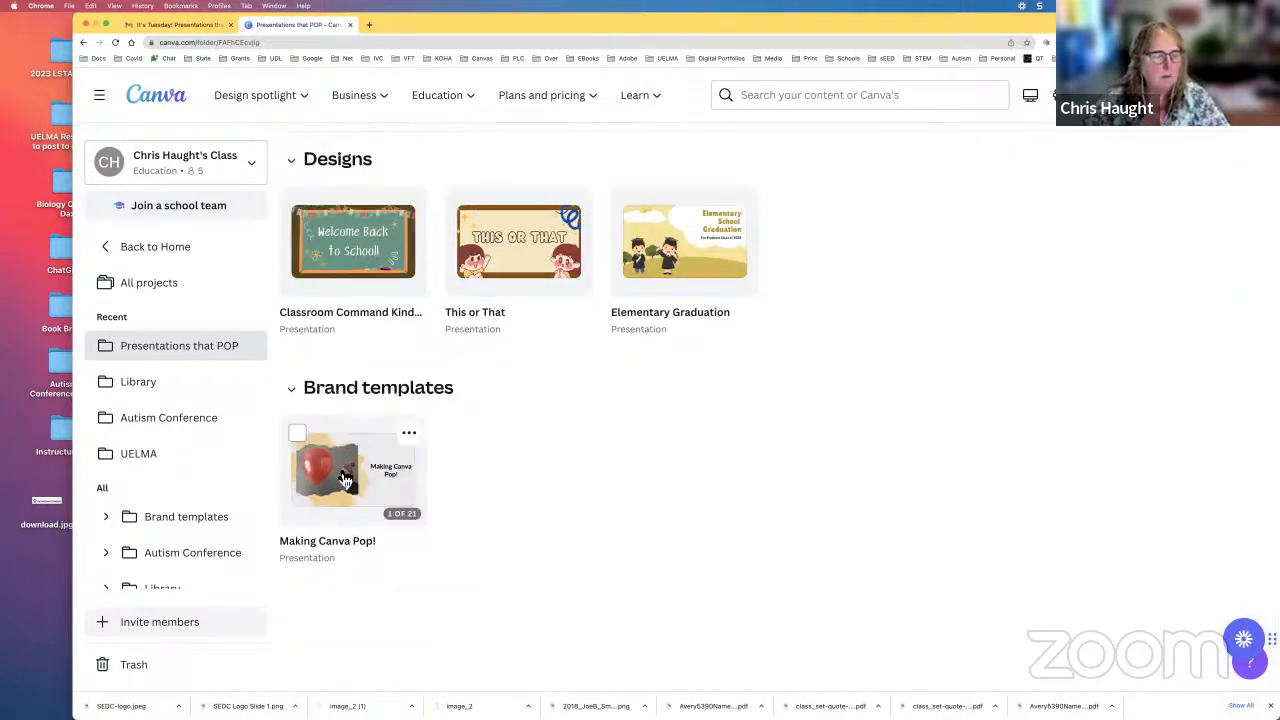
click(345, 475)
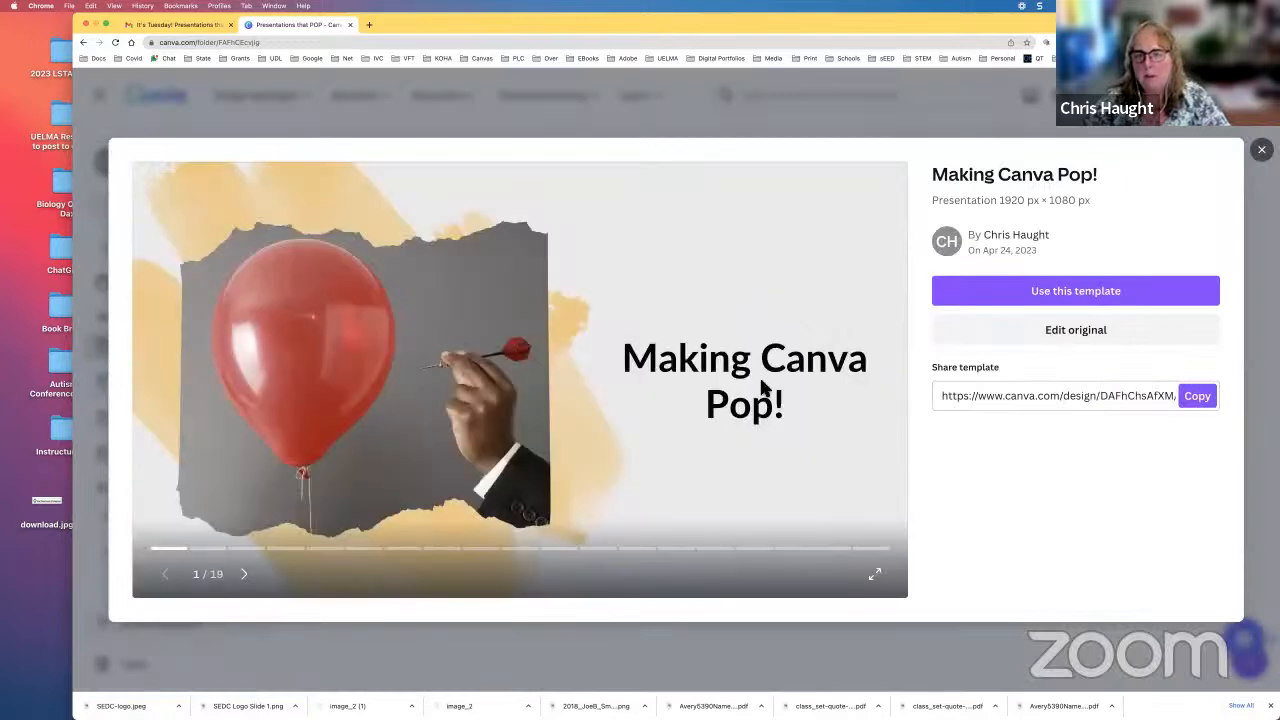
click(1094, 331)
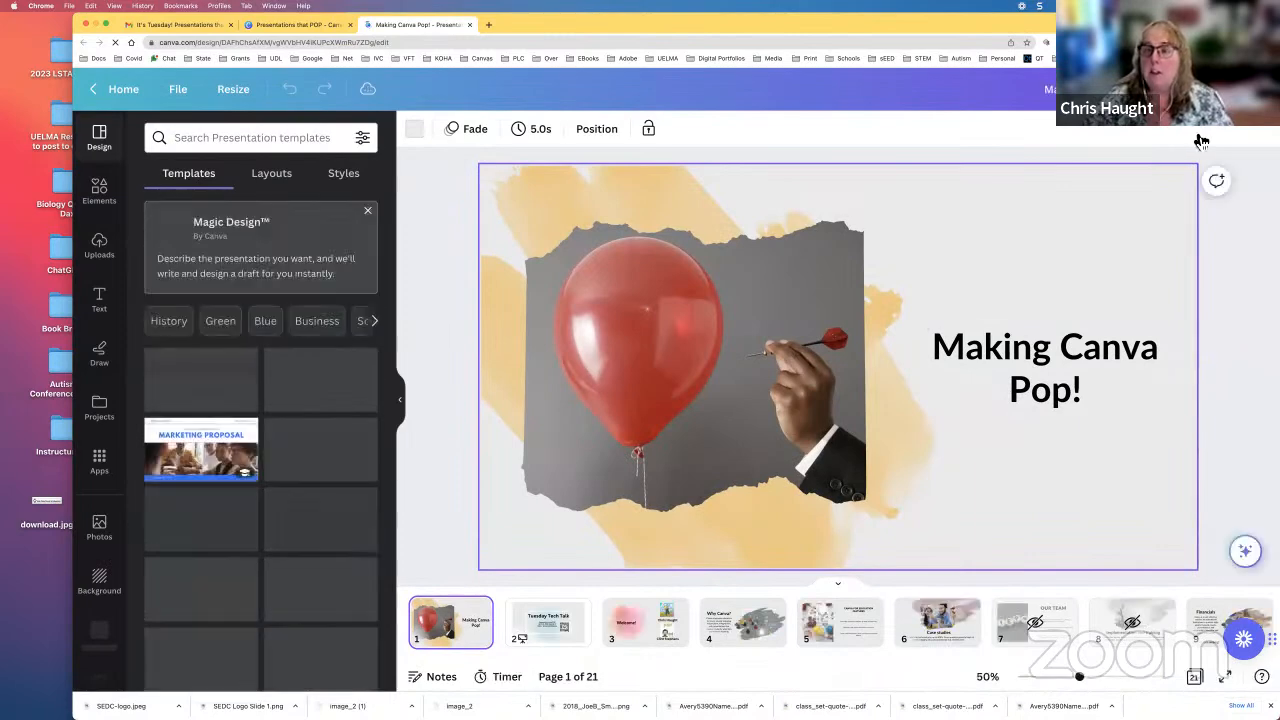
Step: Examine the full list of sharing and publishing options for the presentation, including social, saving, messaging and other app destinations, and close it
click(1180, 89)
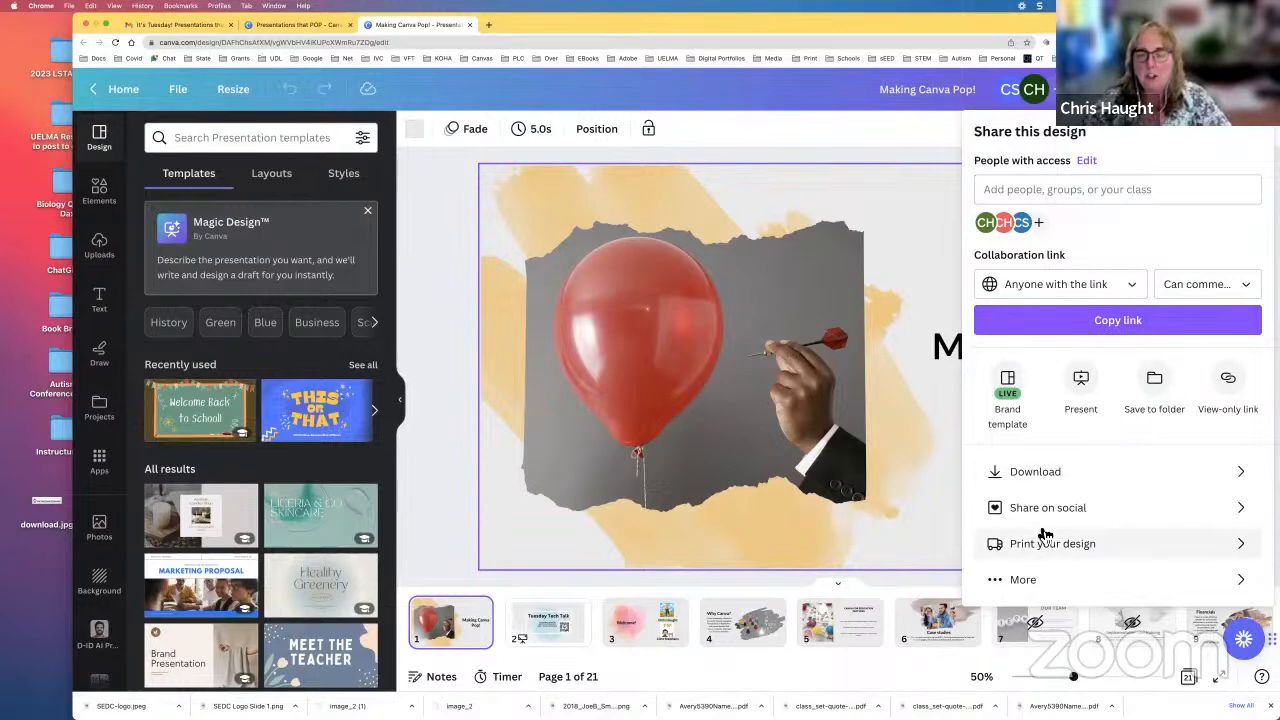
click(1025, 581)
scroll(1043, 532, down, 1)
scroll(1025, 298, up, 1)
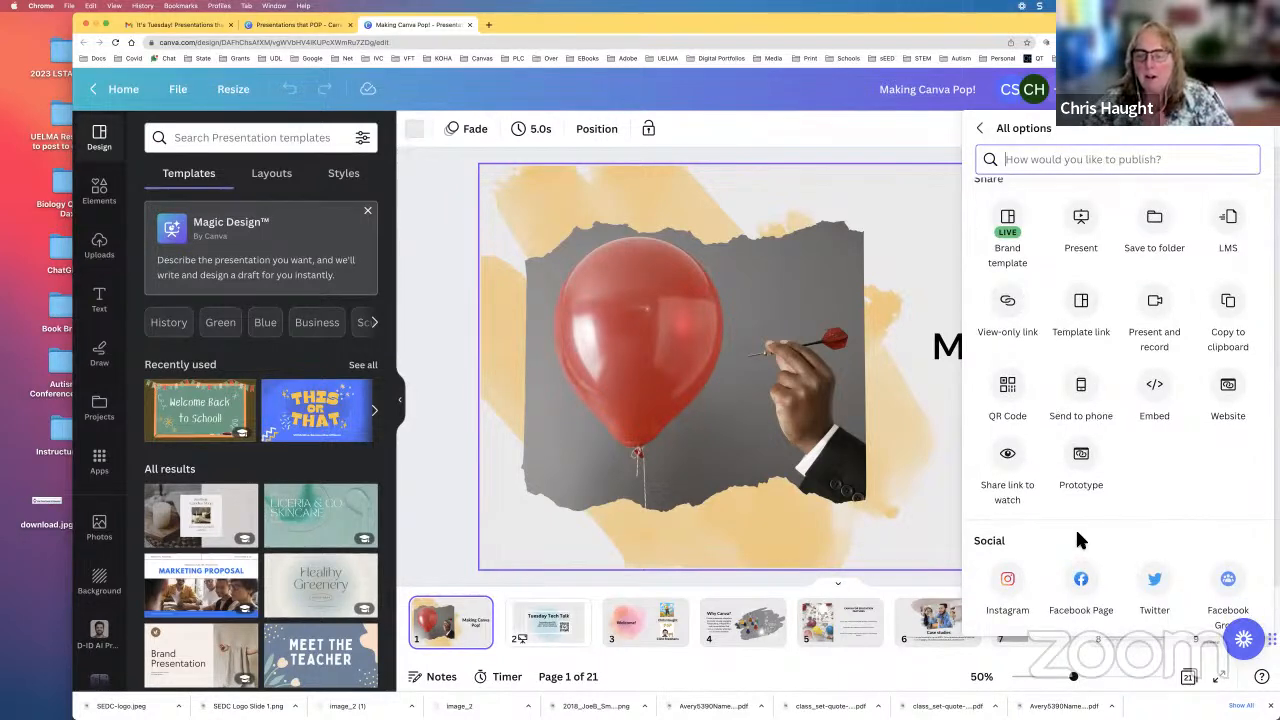
scroll(1076, 530, down, 1)
scroll(1078, 540, down, 1)
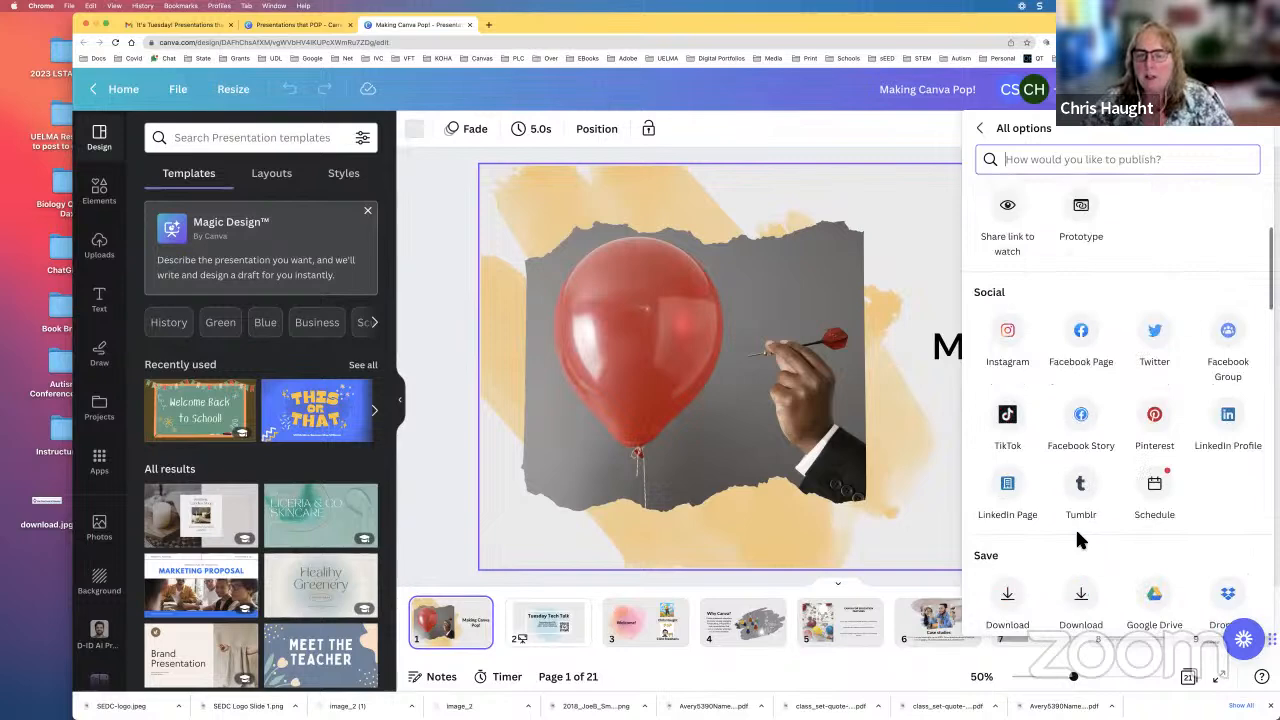
scroll(1078, 540, down, 5)
scroll(1078, 540, down, 5)
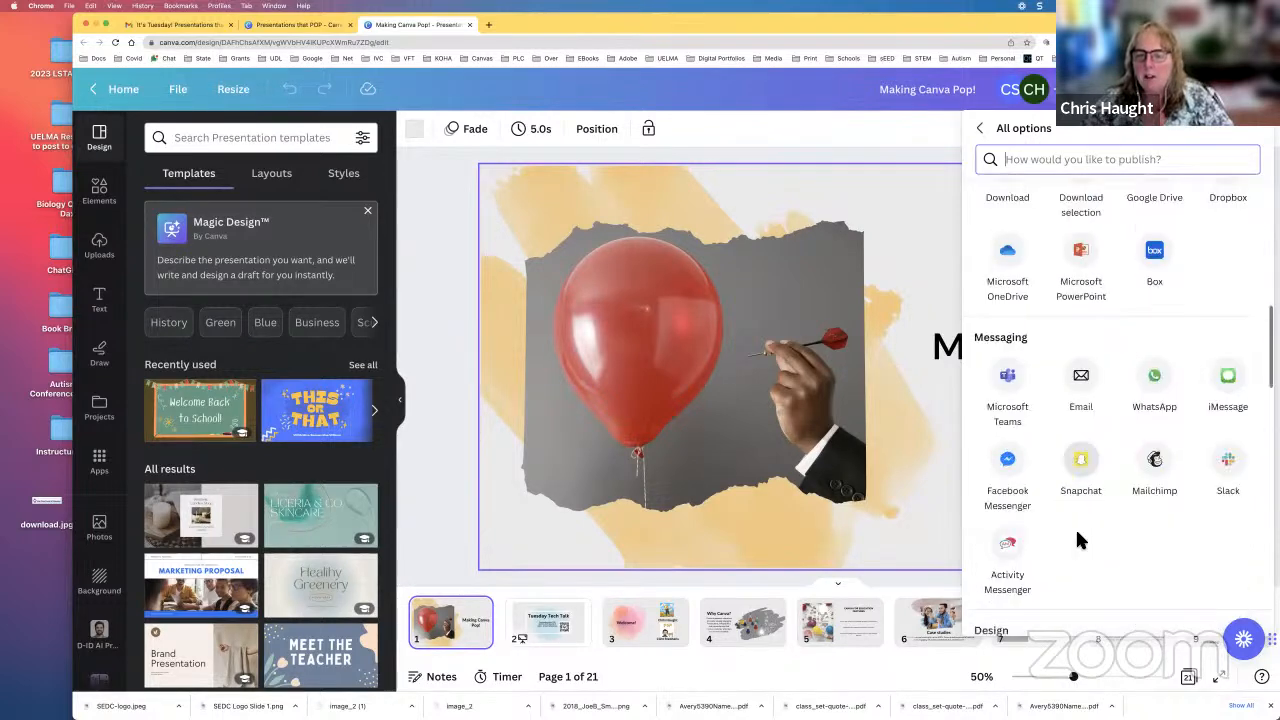
scroll(1078, 540, down, 5)
scroll(1078, 540, down, 4)
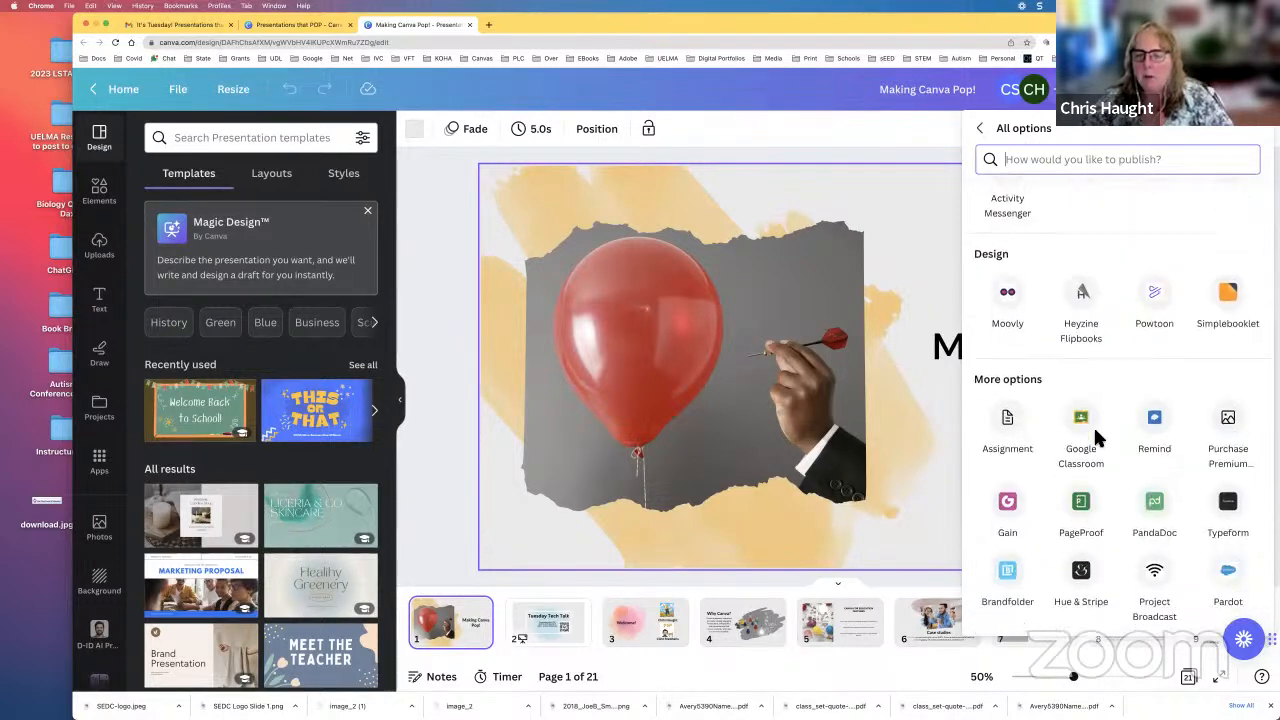
scroll(1093, 424, down, 1)
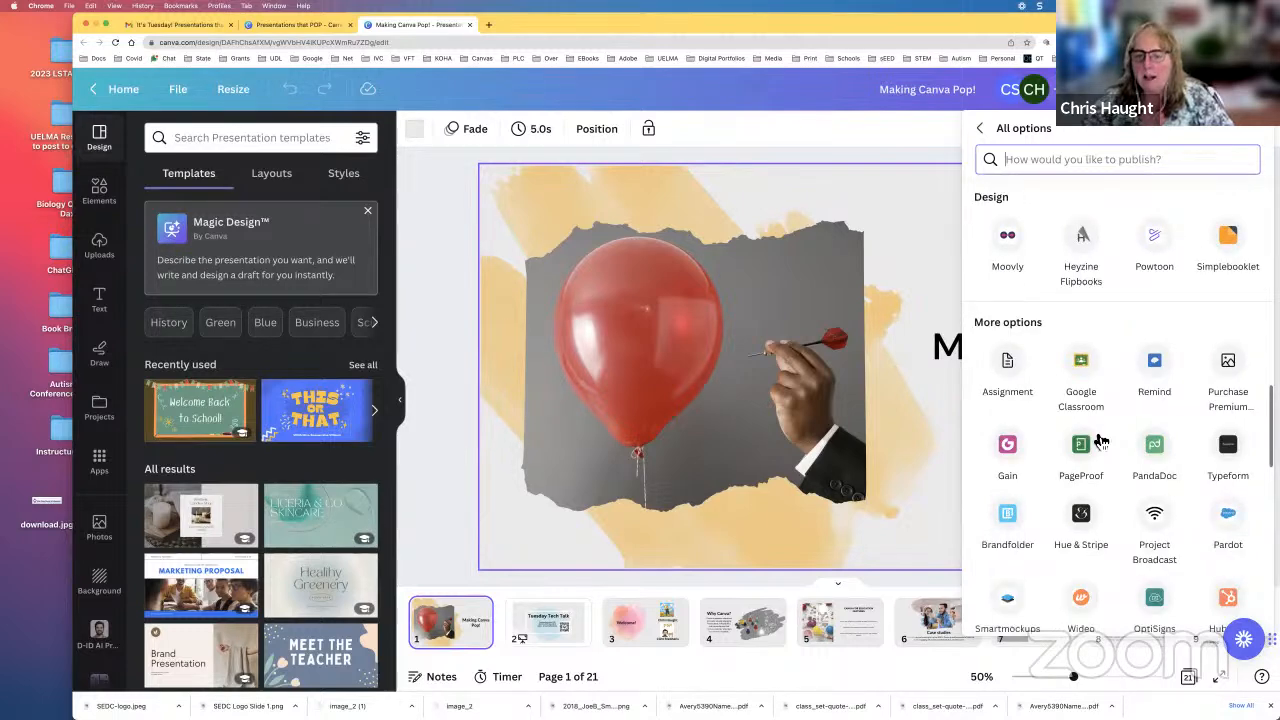
scroll(1098, 439, down, 4)
scroll(1098, 439, down, 3)
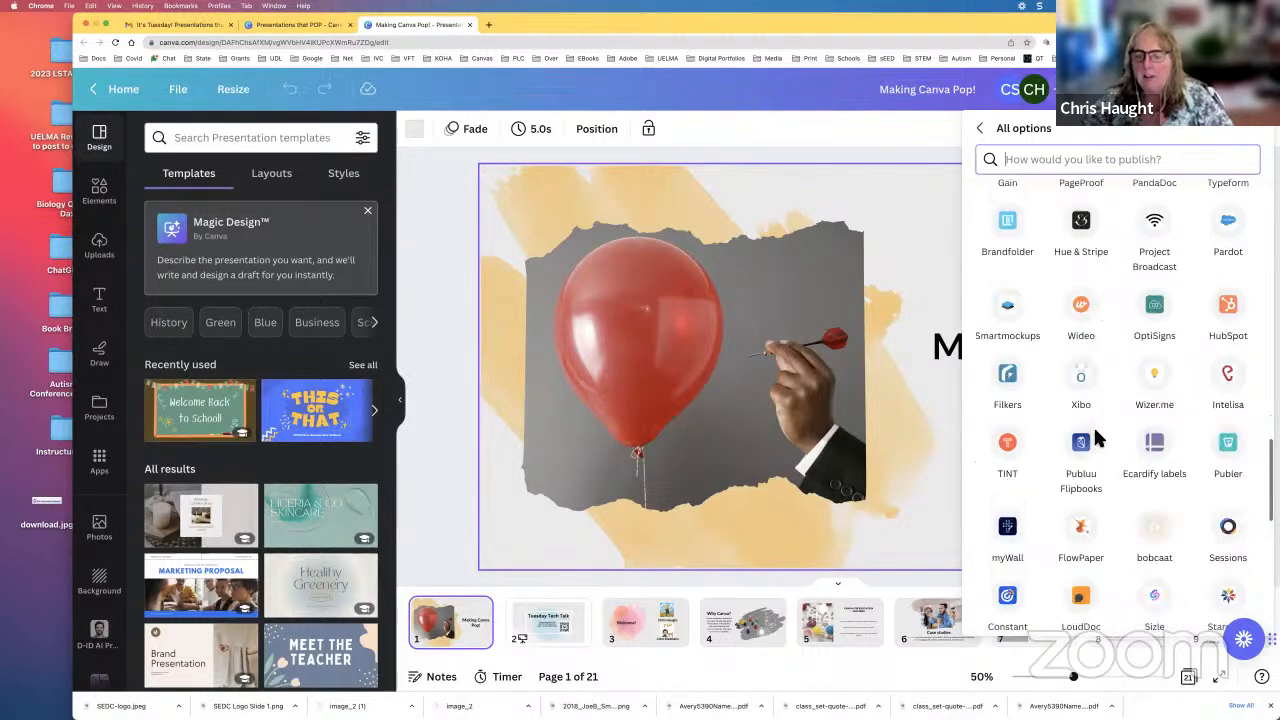
scroll(1096, 435, down, 5)
scroll(1100, 440, down, 2)
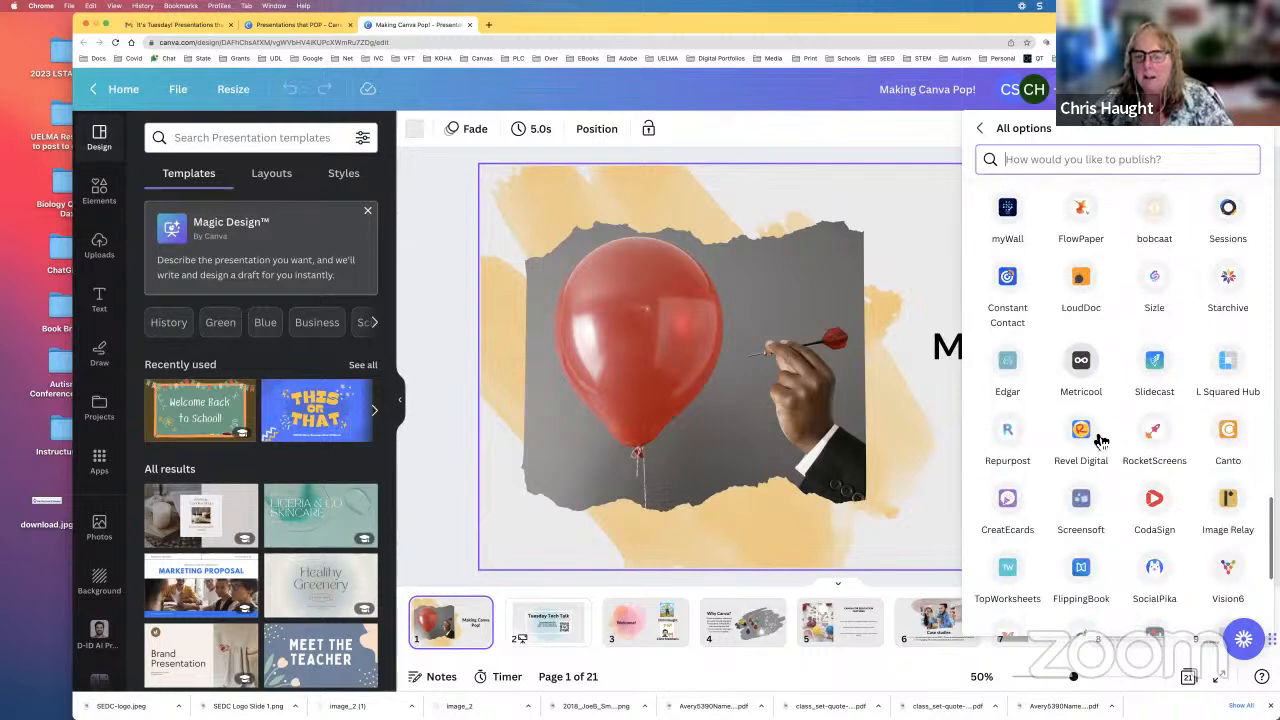
scroll(1098, 437, down, 5)
scroll(1100, 440, down, 3)
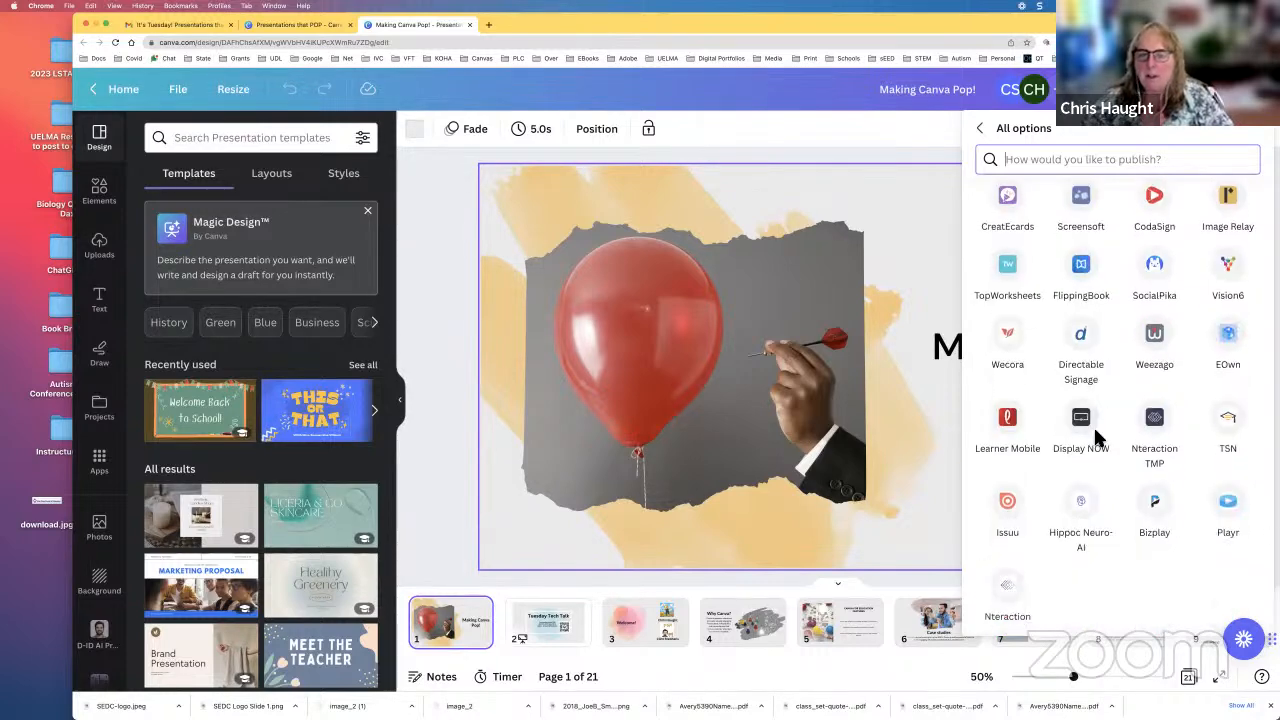
scroll(1097, 437, up, 2)
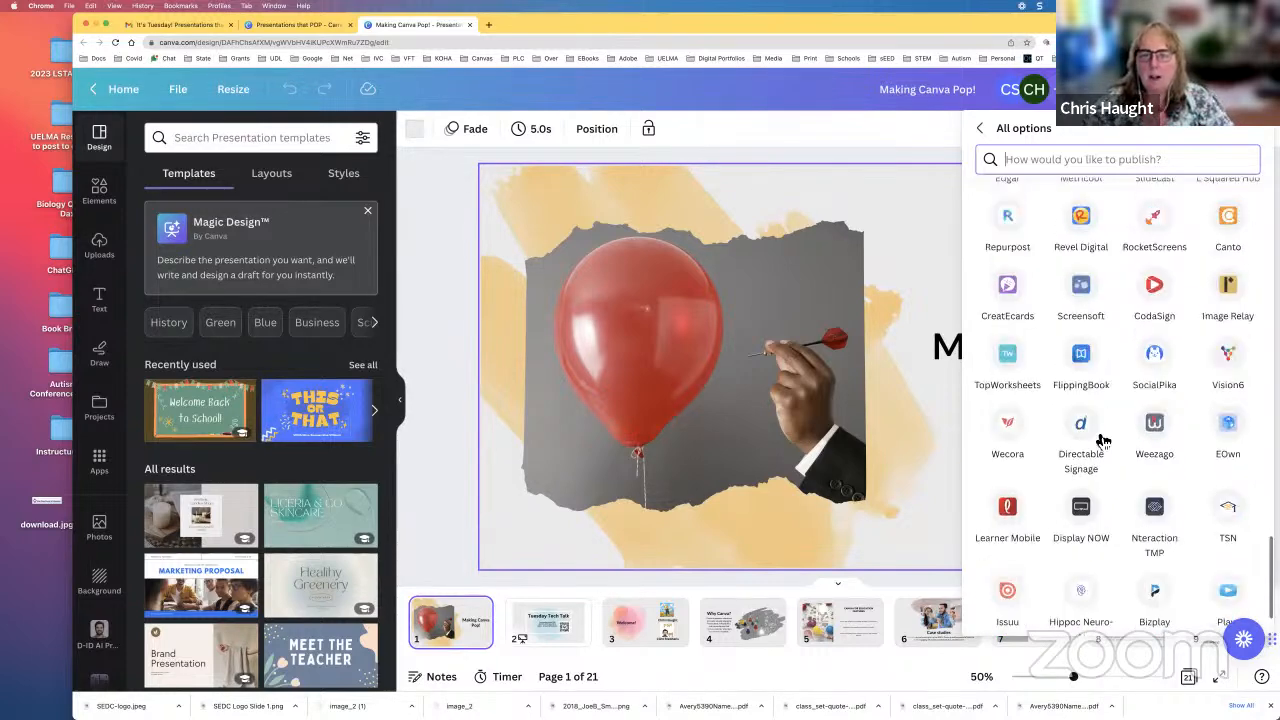
scroll(1103, 441, up, 2)
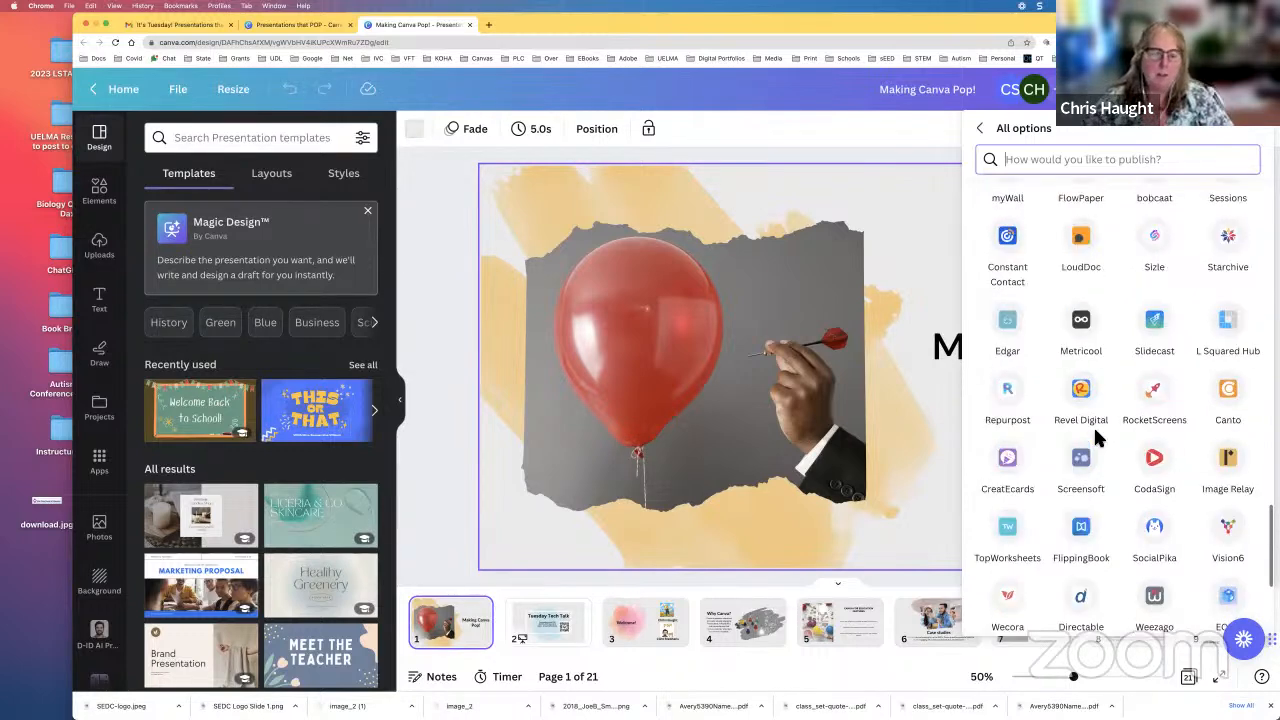
scroll(1100, 443, up, 3)
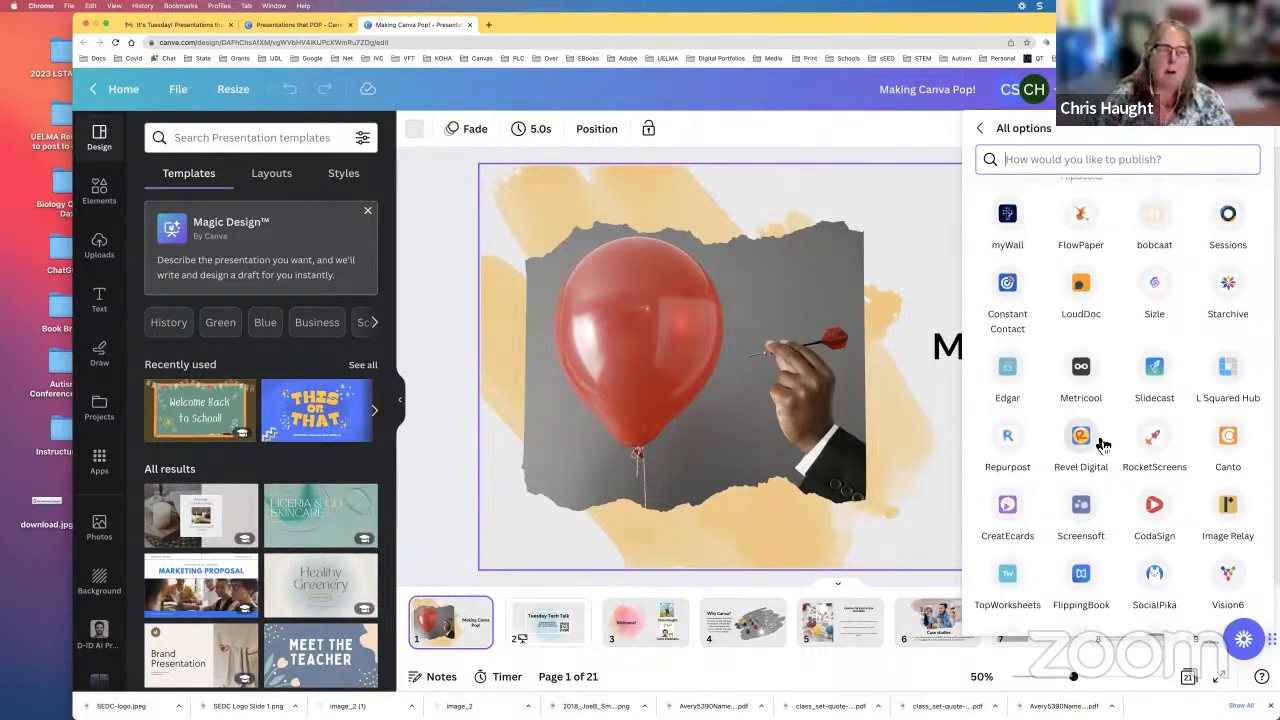
click(790, 133)
click(635, 262)
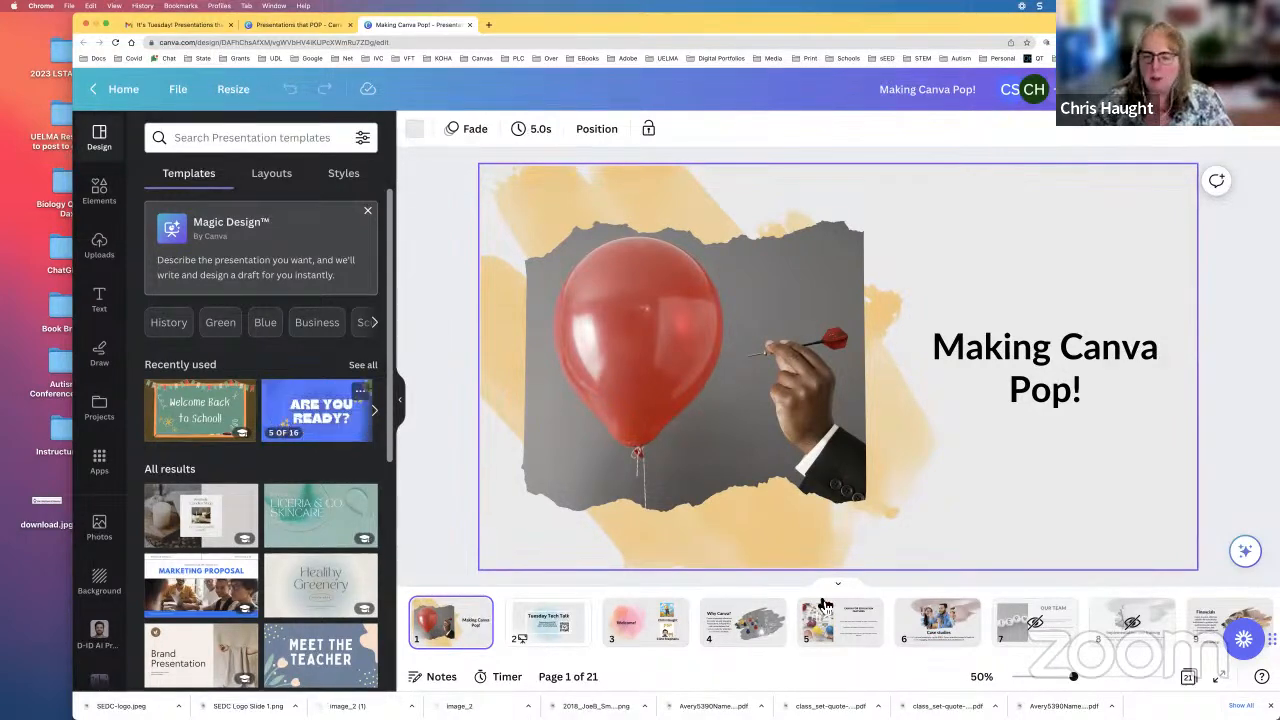
Step: Go to page 14, the Questions? slide, and look through its page animation options
scroll(1040, 628, right, 5)
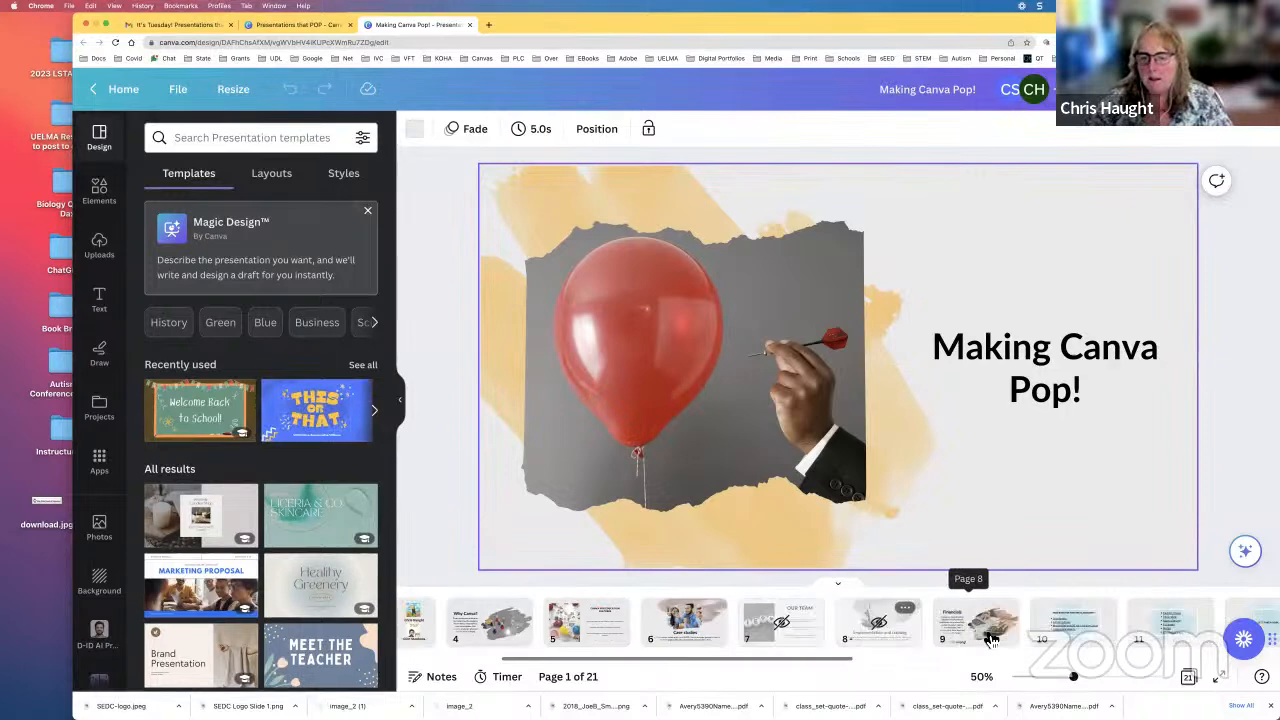
scroll(990, 638, right, 5)
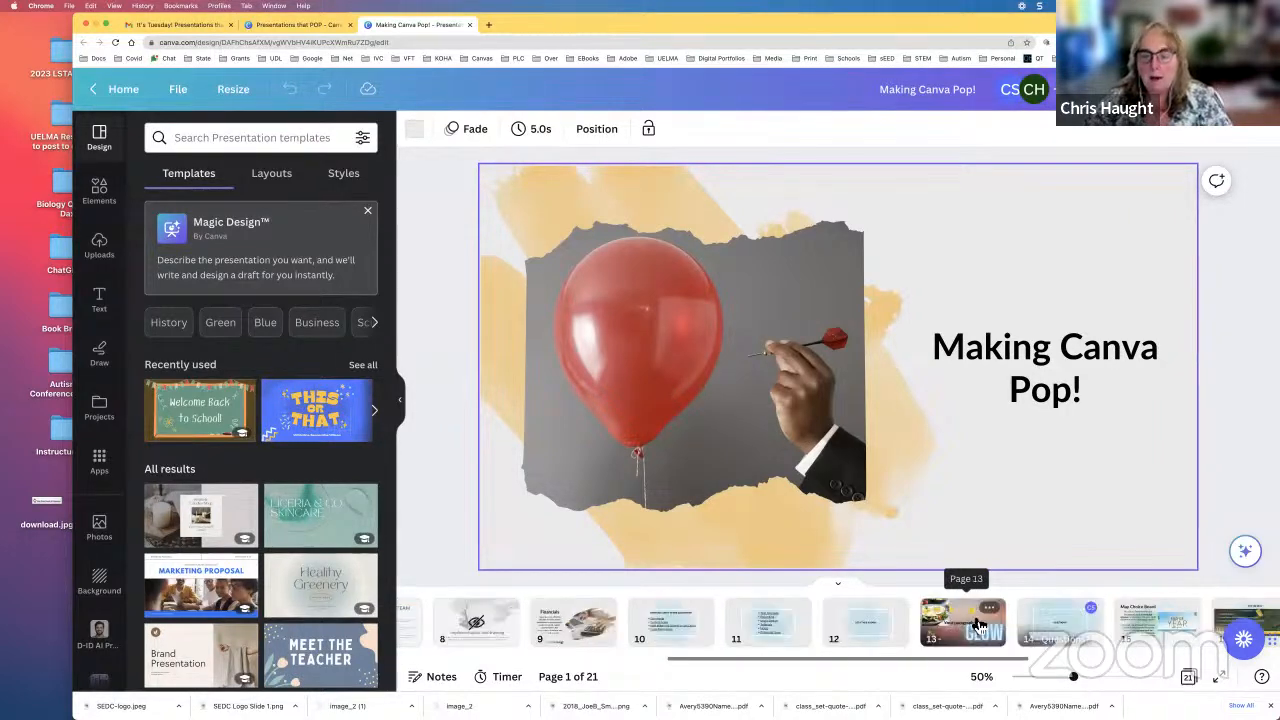
click(1010, 632)
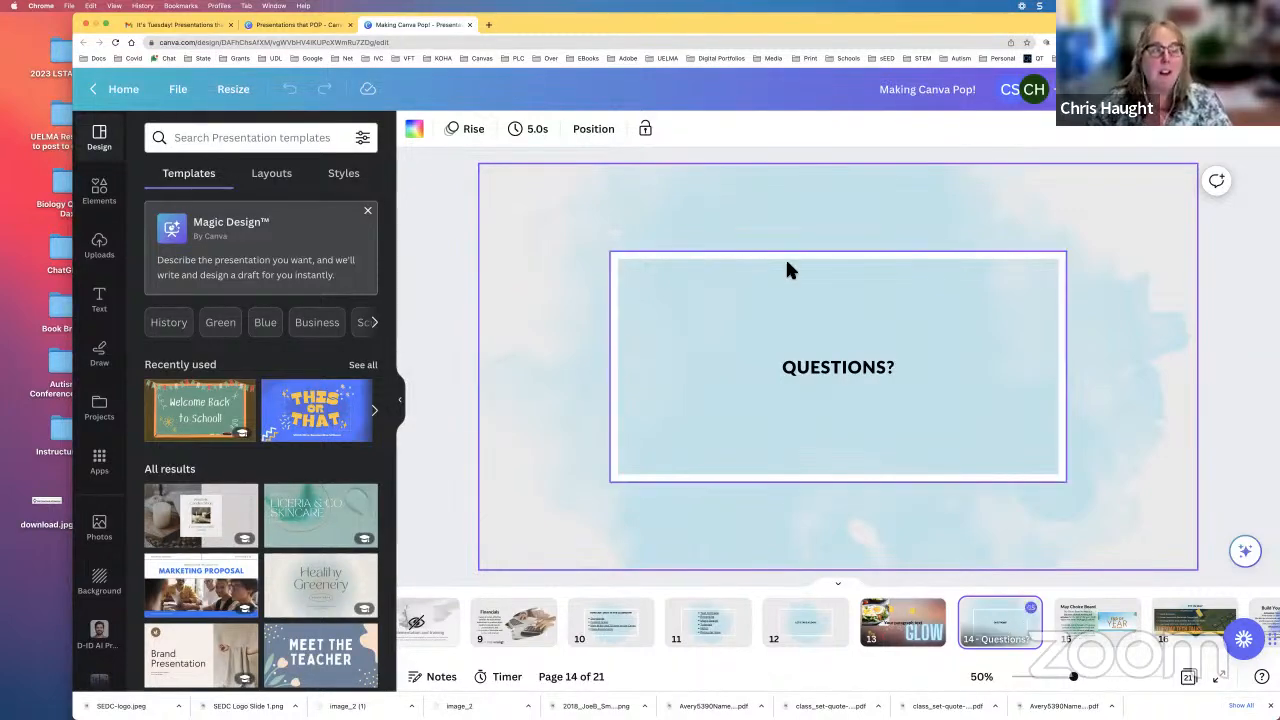
click(468, 133)
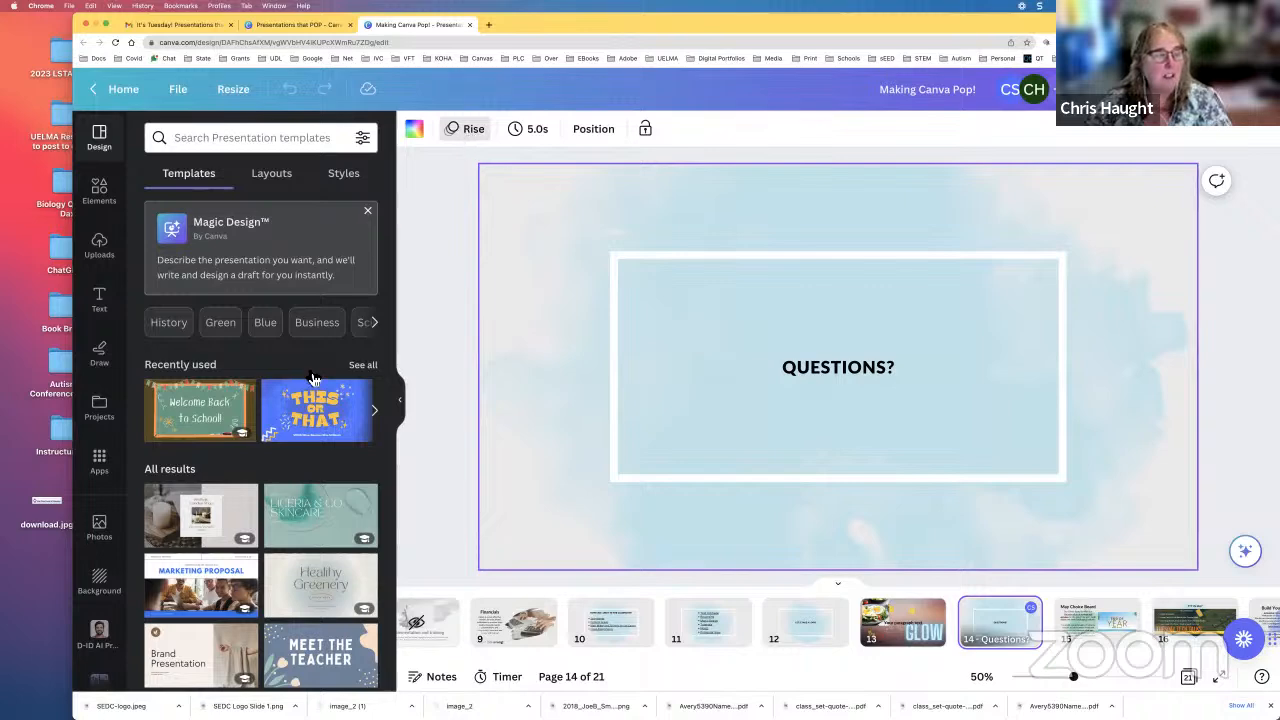
scroll(293, 309, down, 2)
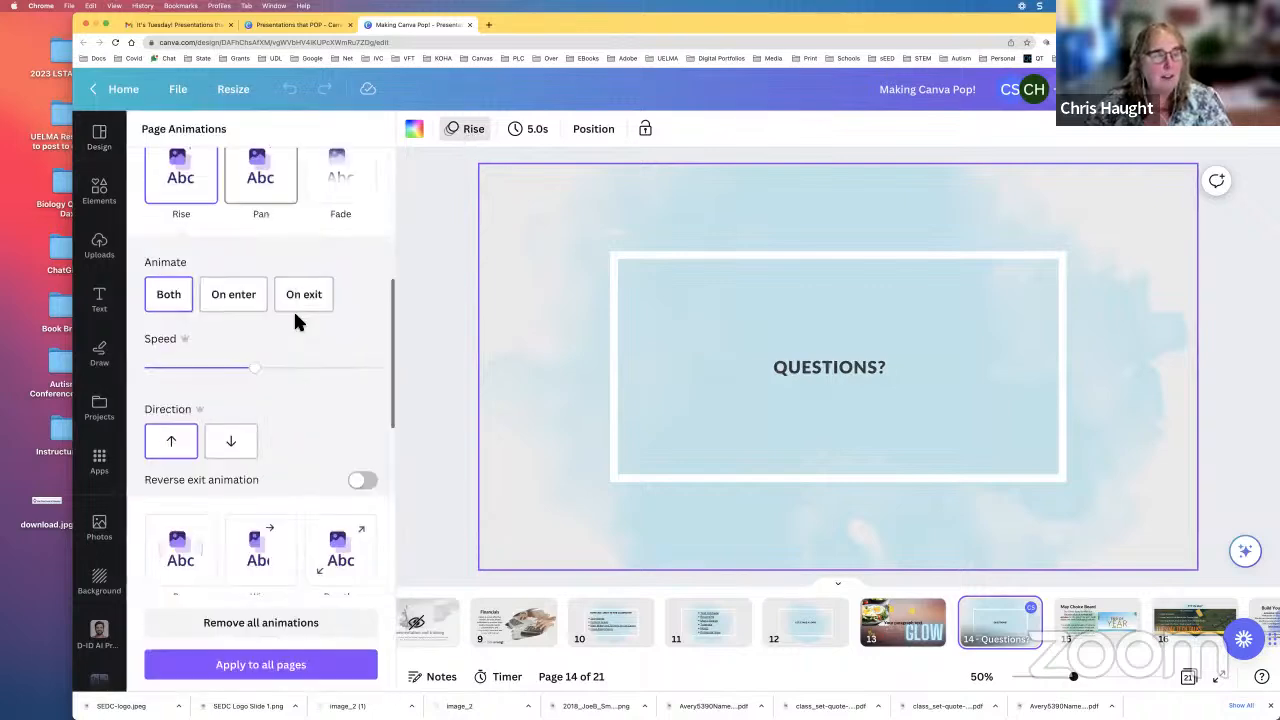
scroll(293, 309, up, 3)
scroll(296, 320, up, 4)
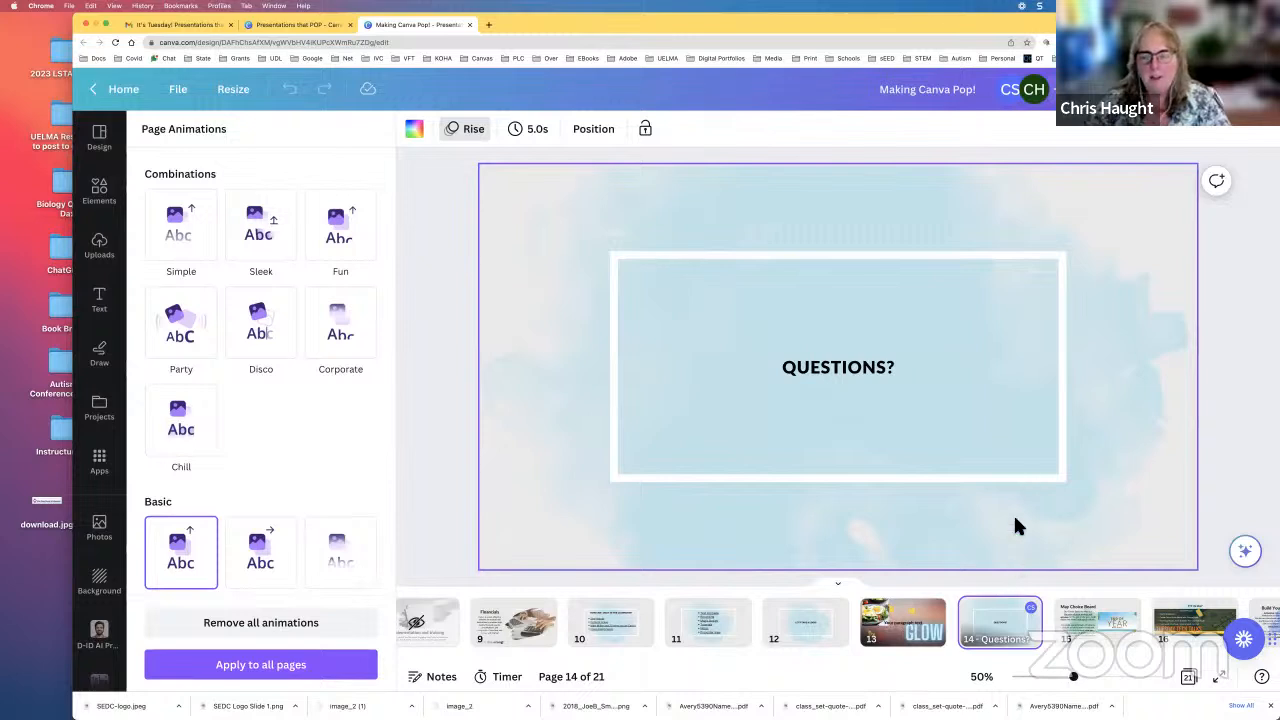
Step: Start a full-screen presentation from the May Choice Board page, shifting and widening the browser window to reach the presenting controls
click(1104, 630)
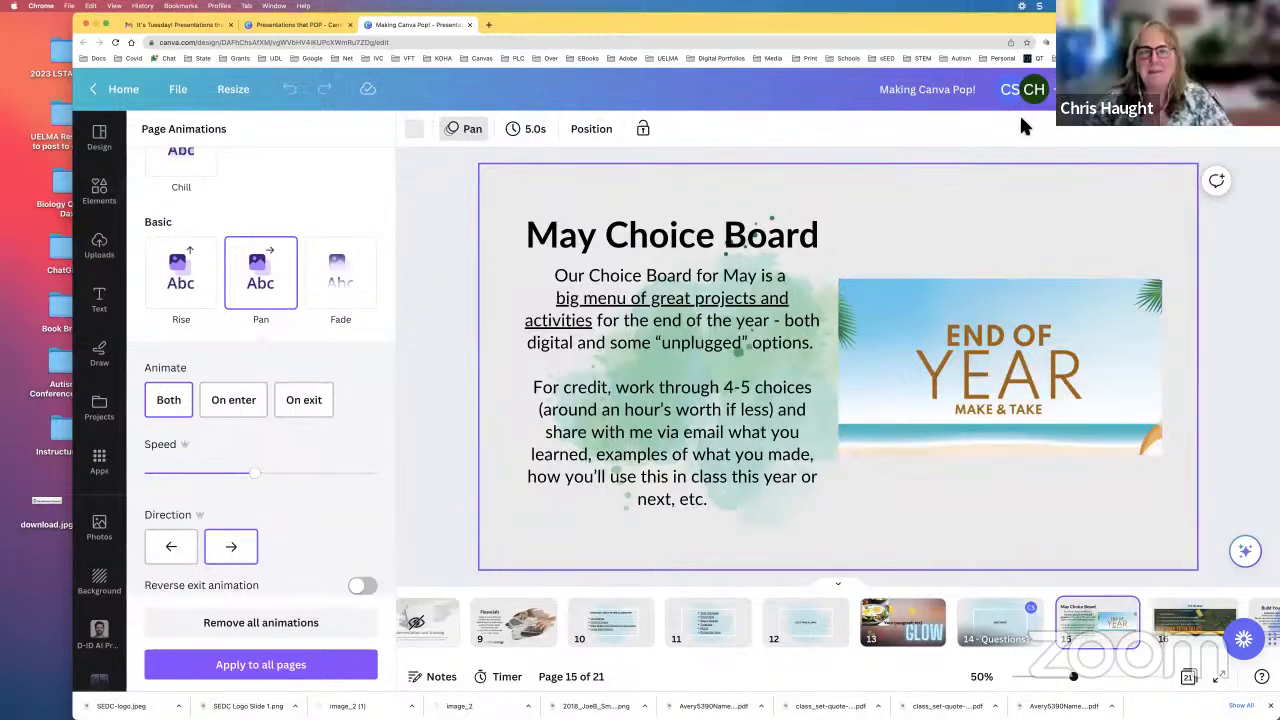
drag(958, 19, 921, 21)
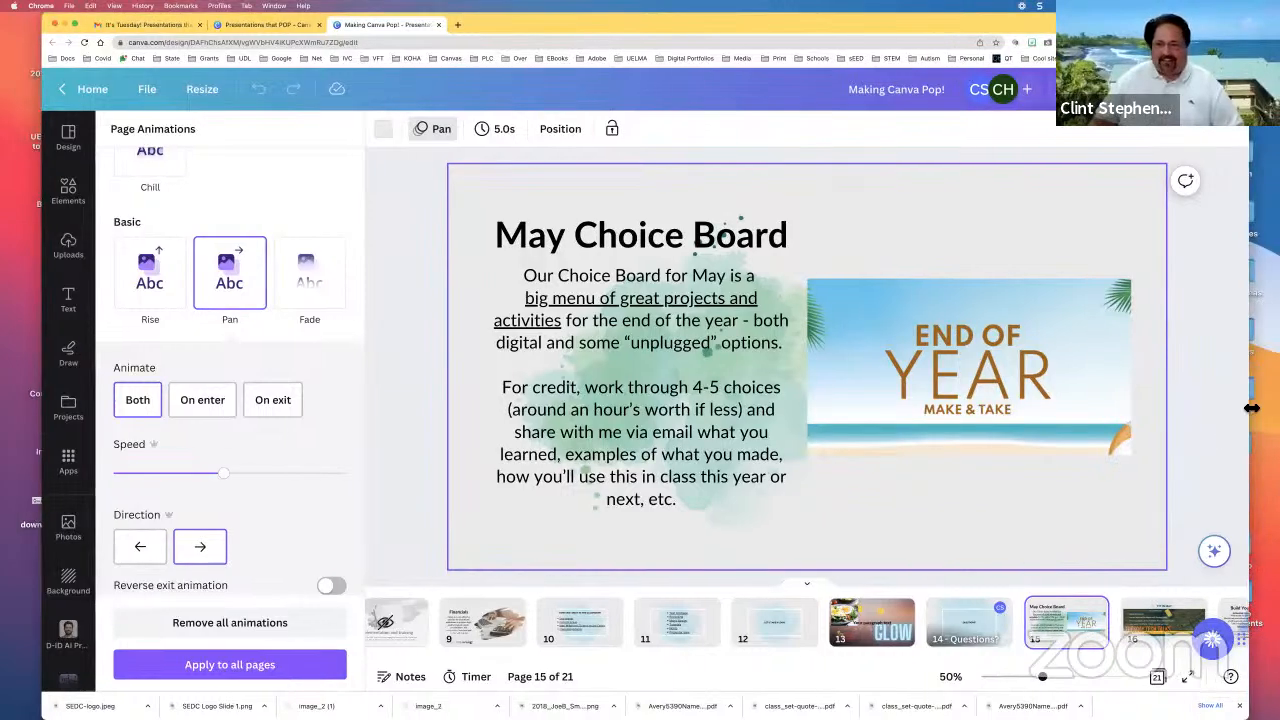
drag(1249, 360, 1272, 360)
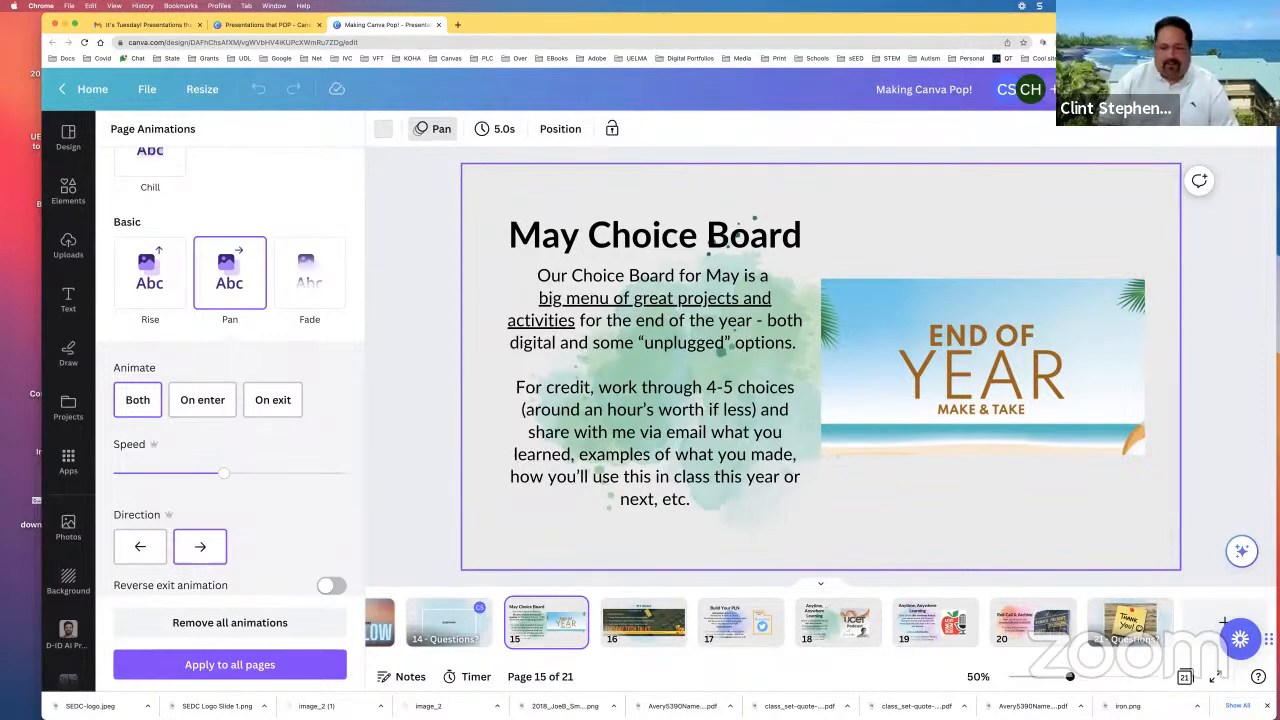
click(1150, 89)
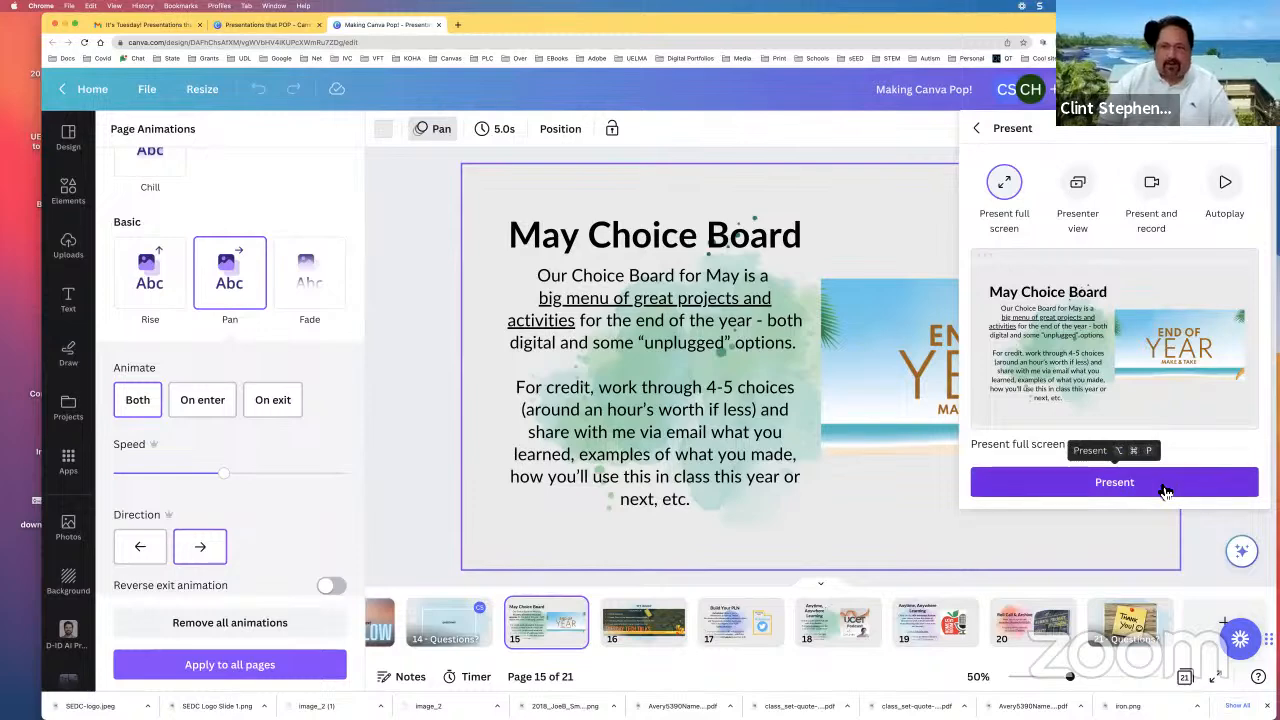
click(1165, 490)
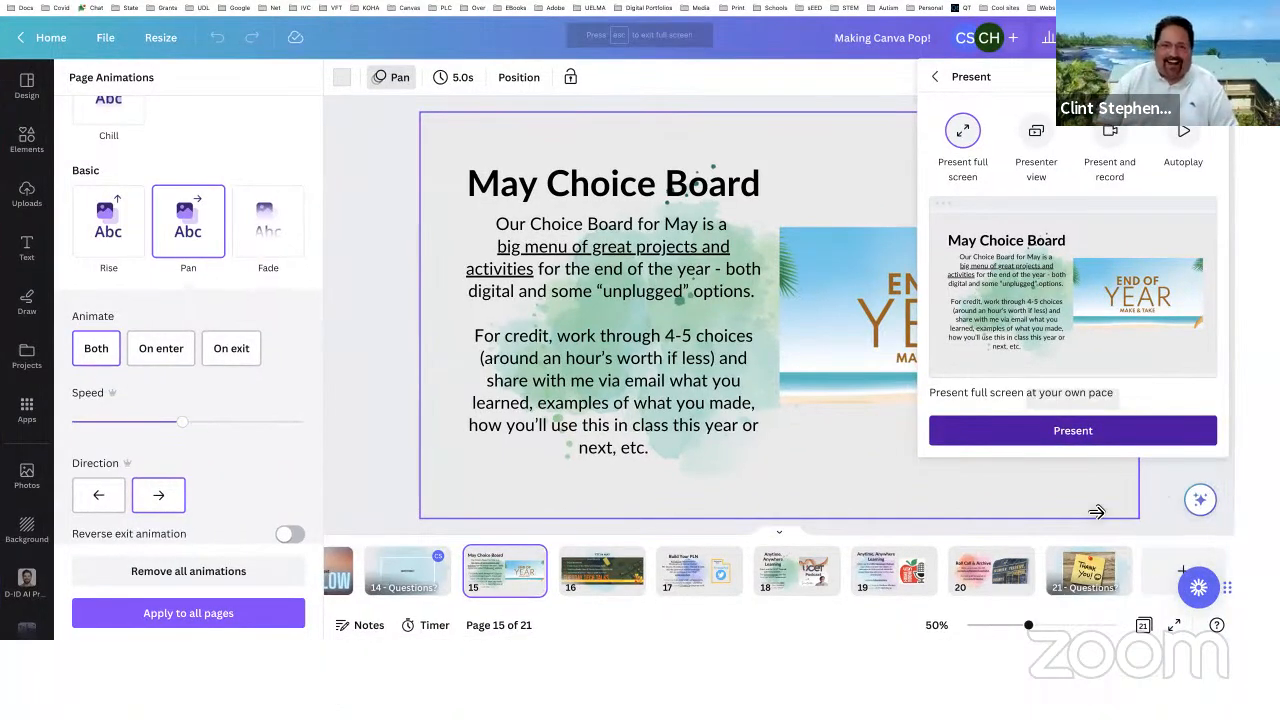